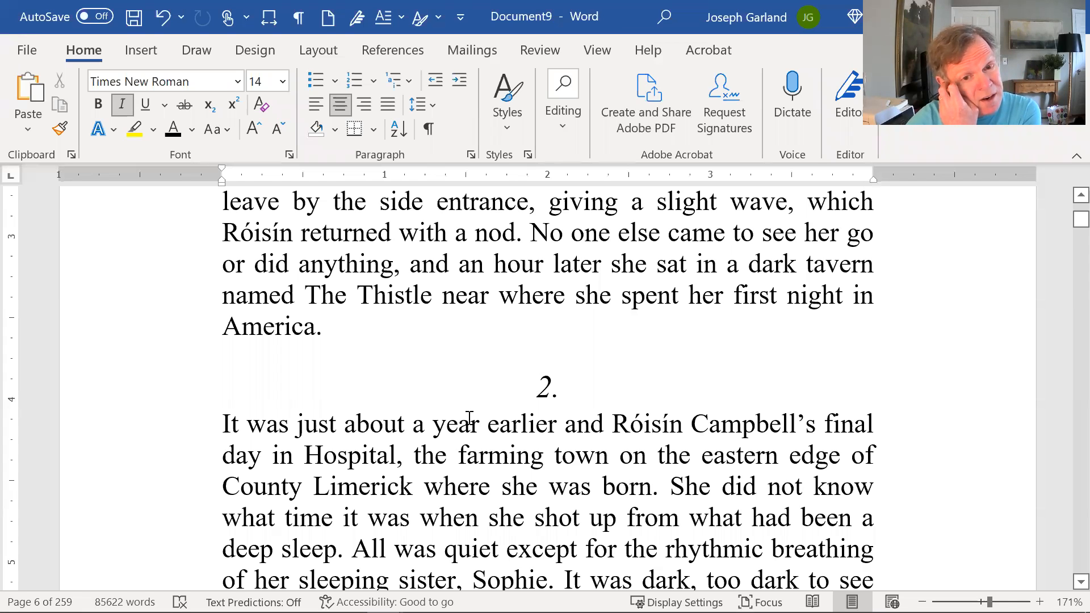
Choose the Roisin folder inside Stories on the personal OneDrive as the location for saving a copy of the document
left_click(27, 51)
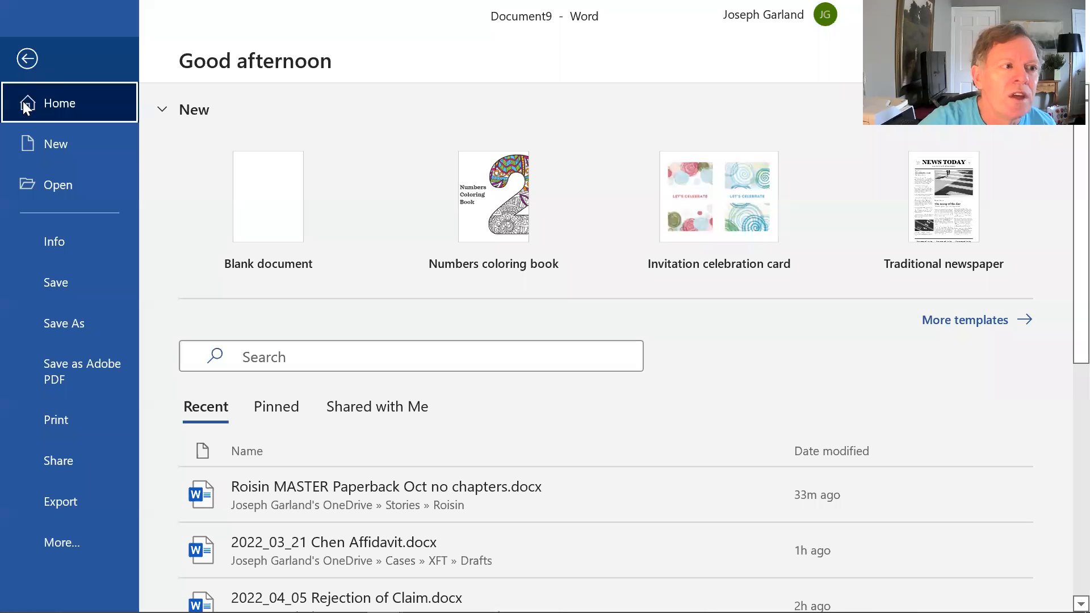
left_click(55, 323)
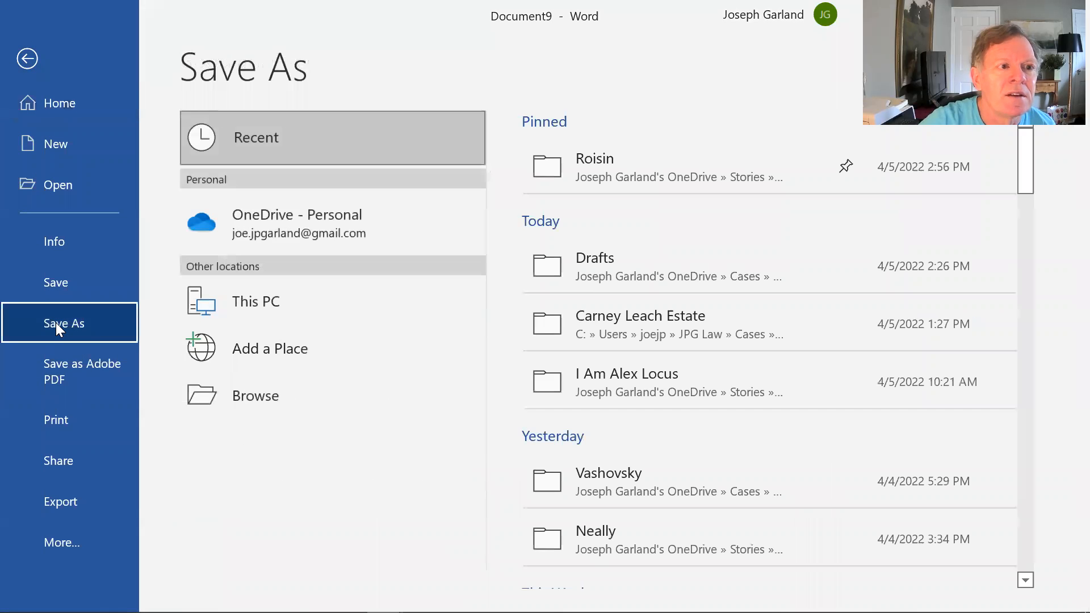
left_click(293, 207)
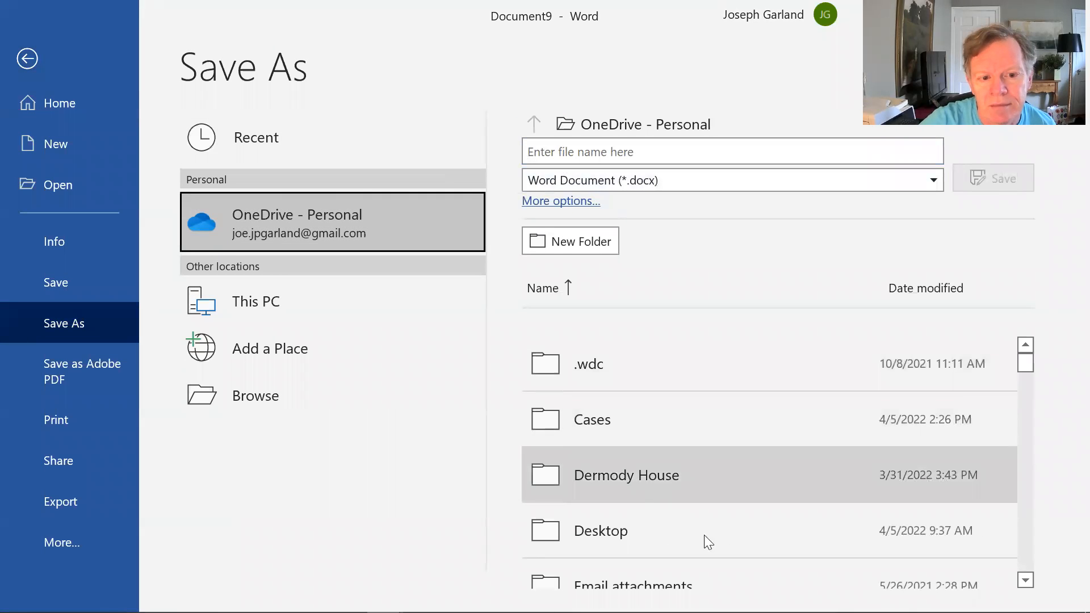
scroll(708, 542, "down", 3)
left_click(688, 548)
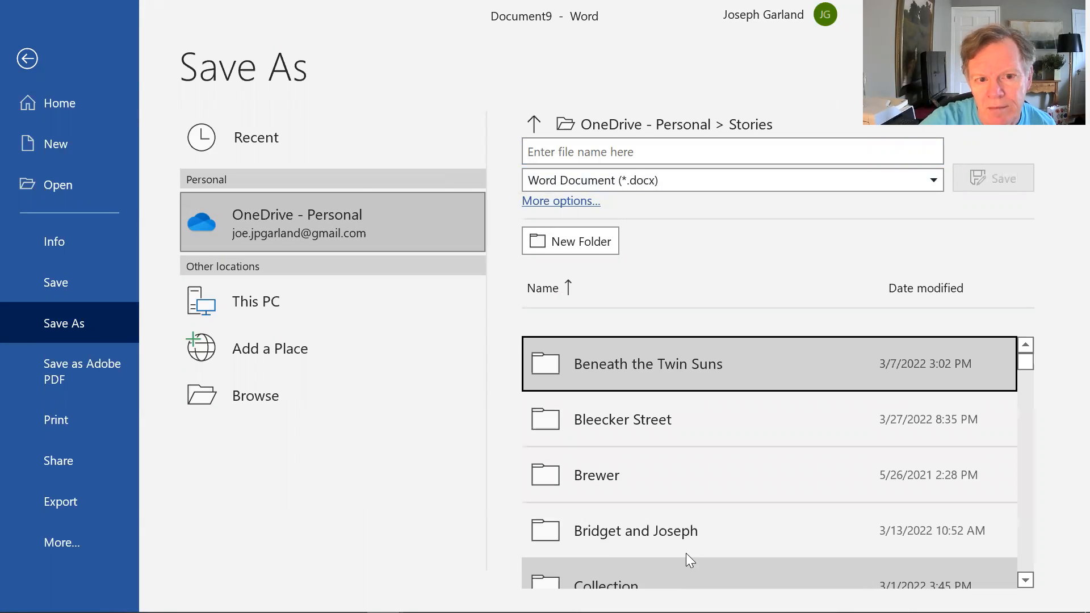
scroll(648, 450, "down", 4)
scroll(655, 486, "down", 10)
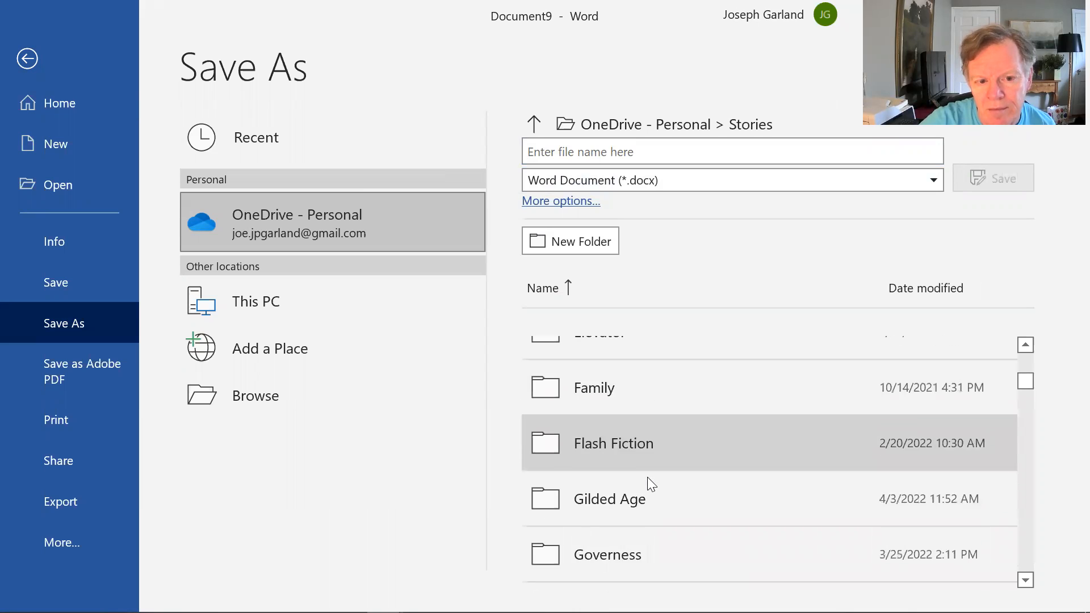
scroll(678, 490, "down", 4)
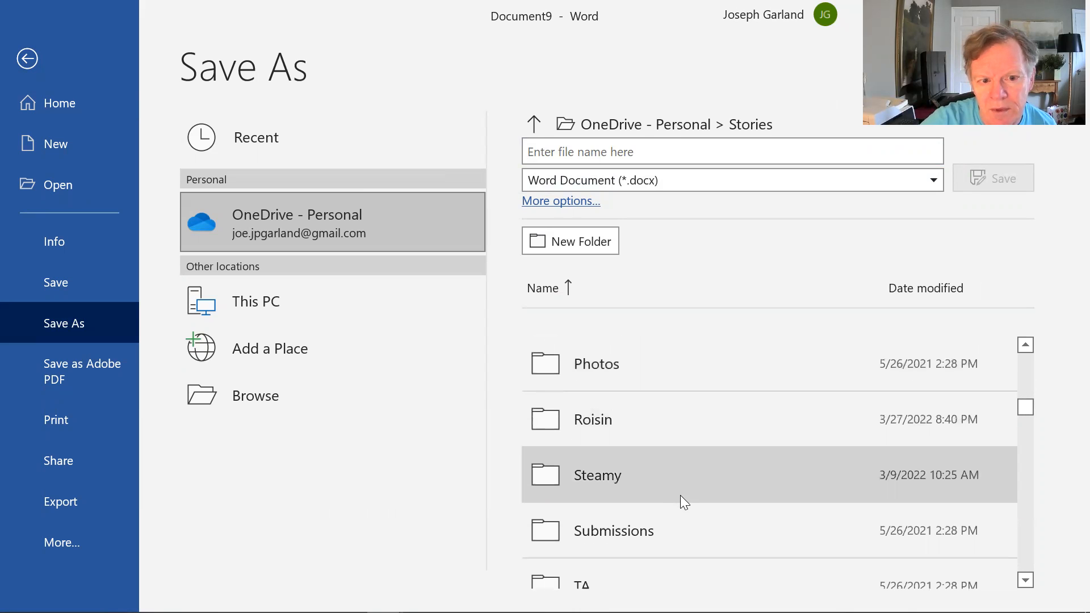
left_click(657, 428)
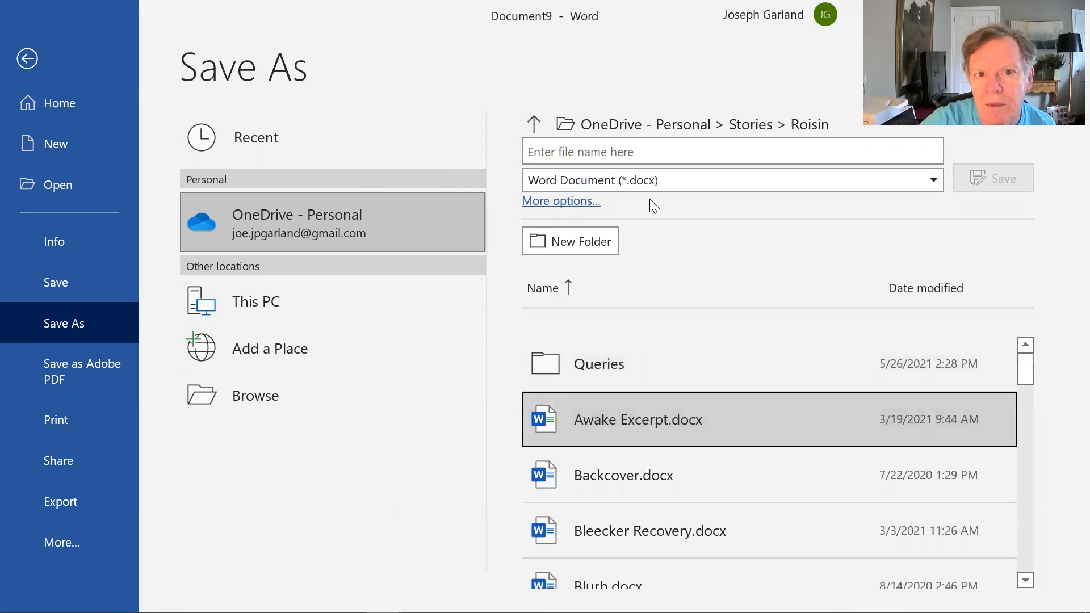
Name the document SAMPLE and save it as a Word document in the chosen folder
left_click(661, 152)
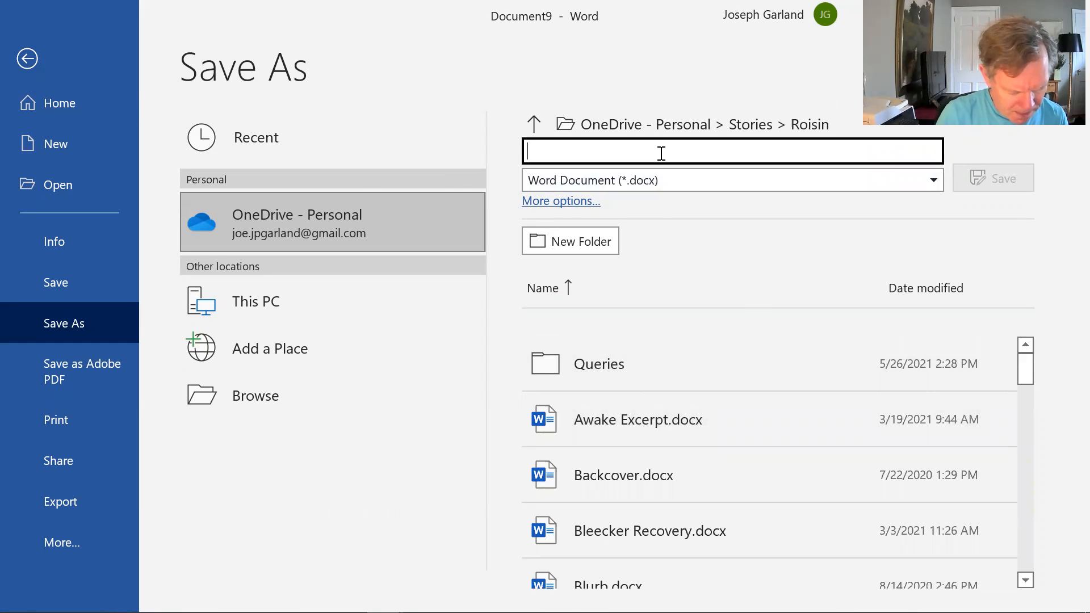
type("SAMPLE")
key("Return")
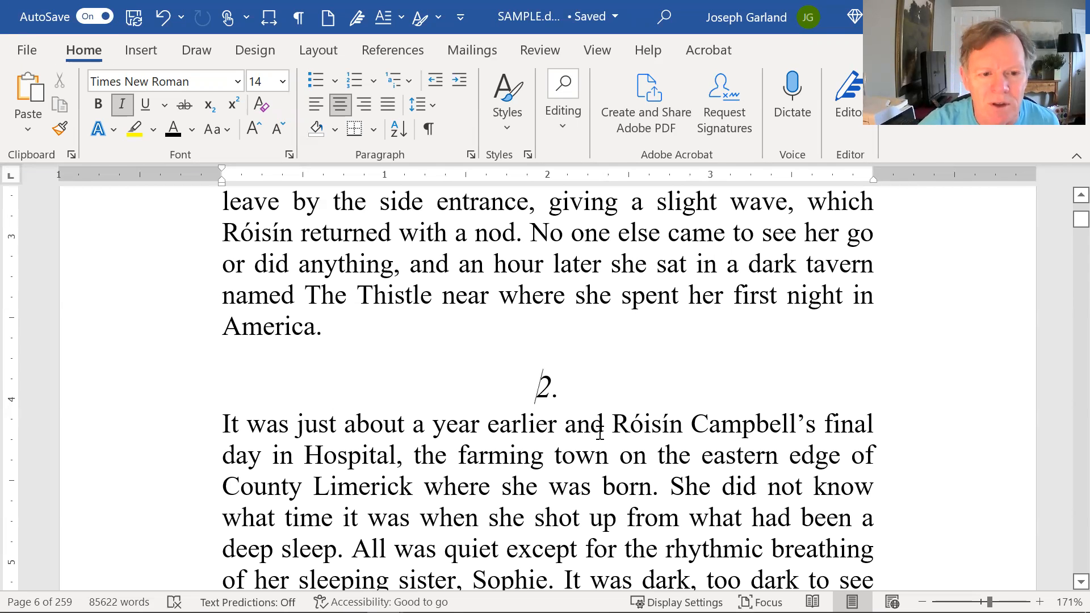
Rejoin the stray "T" under the chapter number "3." with the paragraph beginning "he “City of Paris”"
scroll(623, 466, "up", 4)
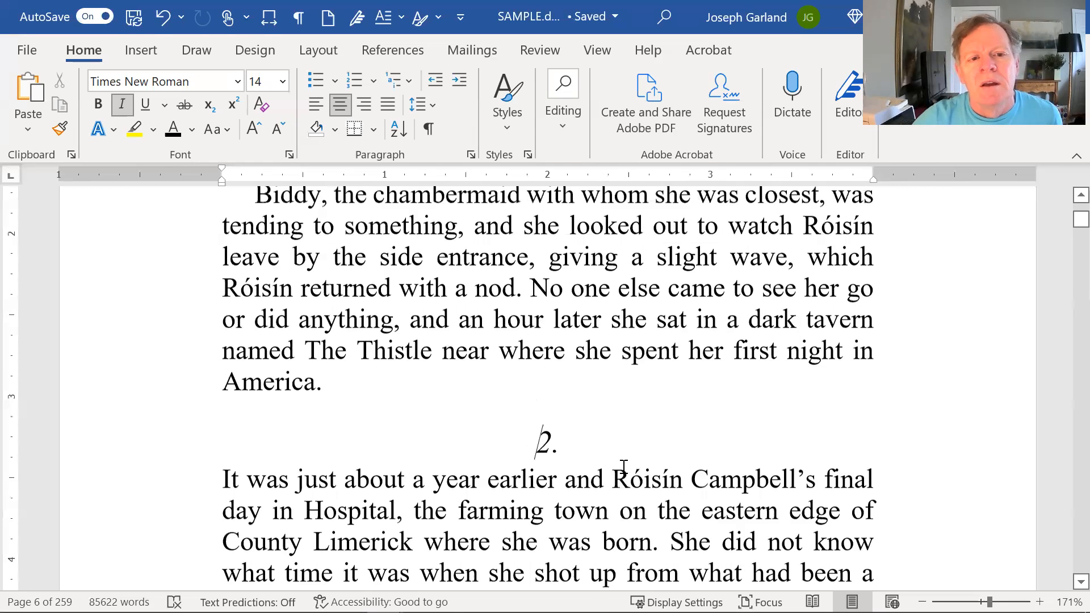
scroll(646, 450, "down", 5)
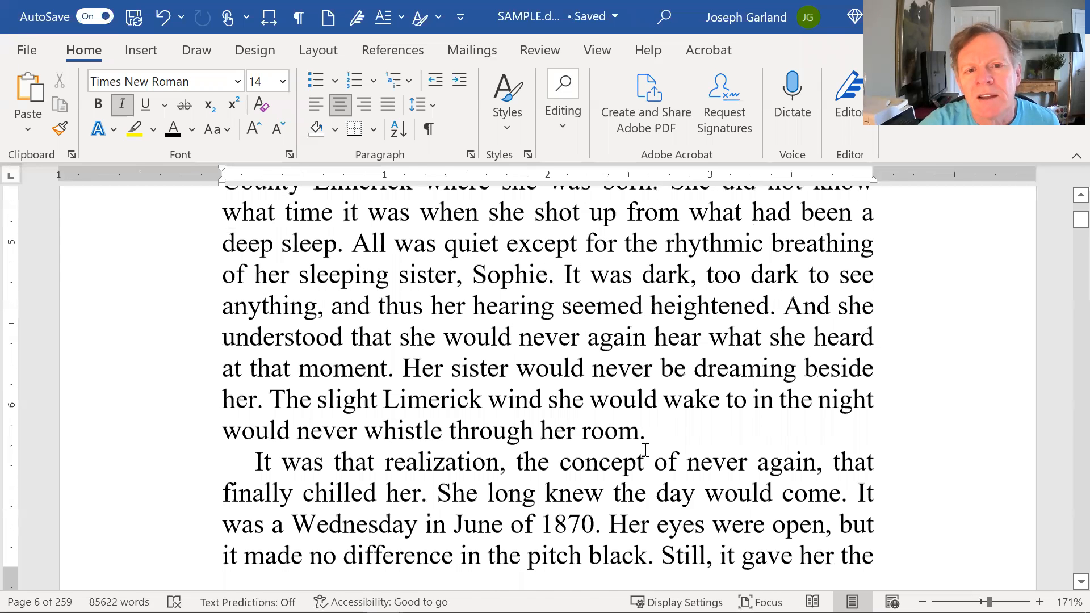
scroll(646, 455, "down", 6)
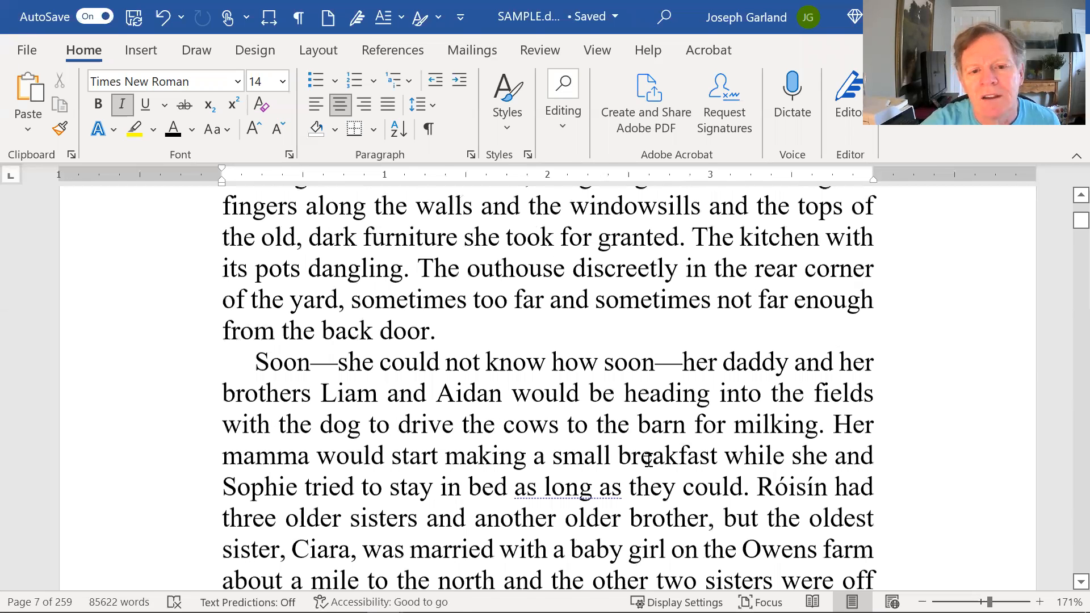
scroll(647, 459, "down", 10)
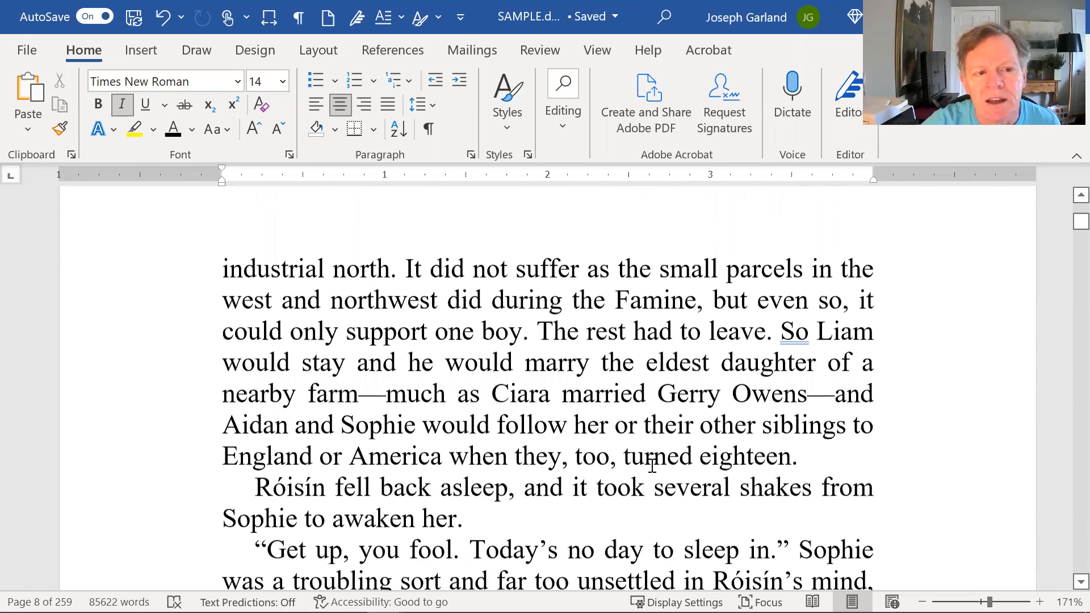
scroll(653, 464, "down", 3)
scroll(652, 465, "down", 8)
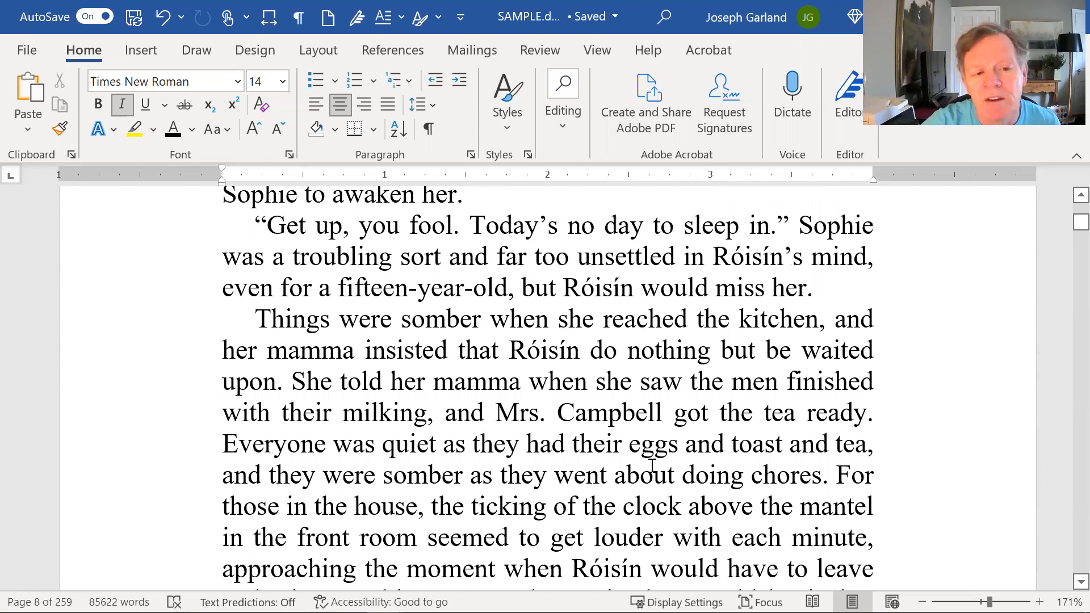
scroll(652, 464, "down", 20)
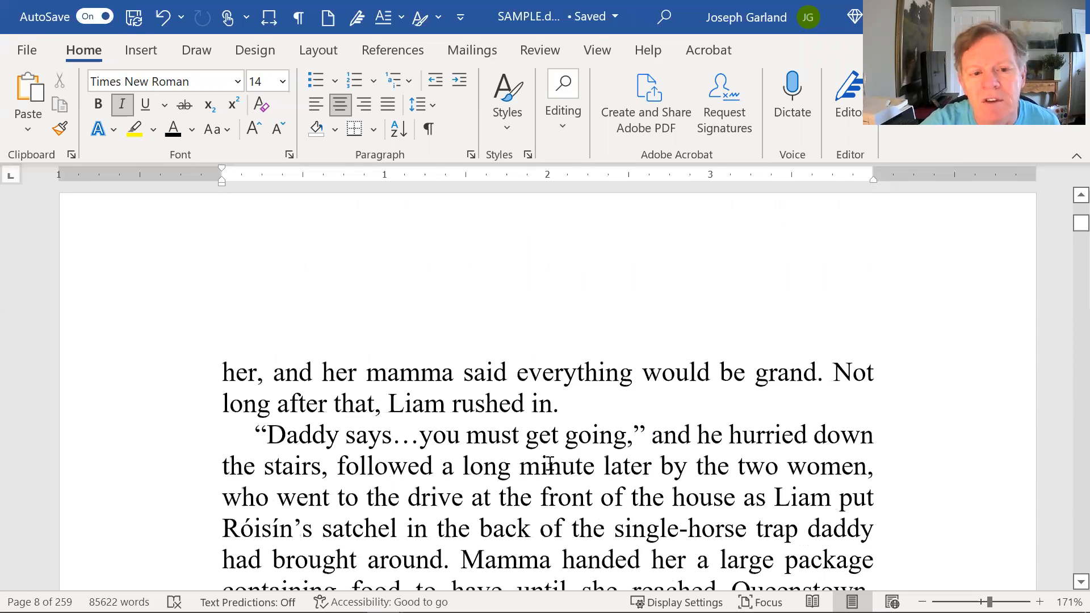
scroll(549, 464, "down", 7)
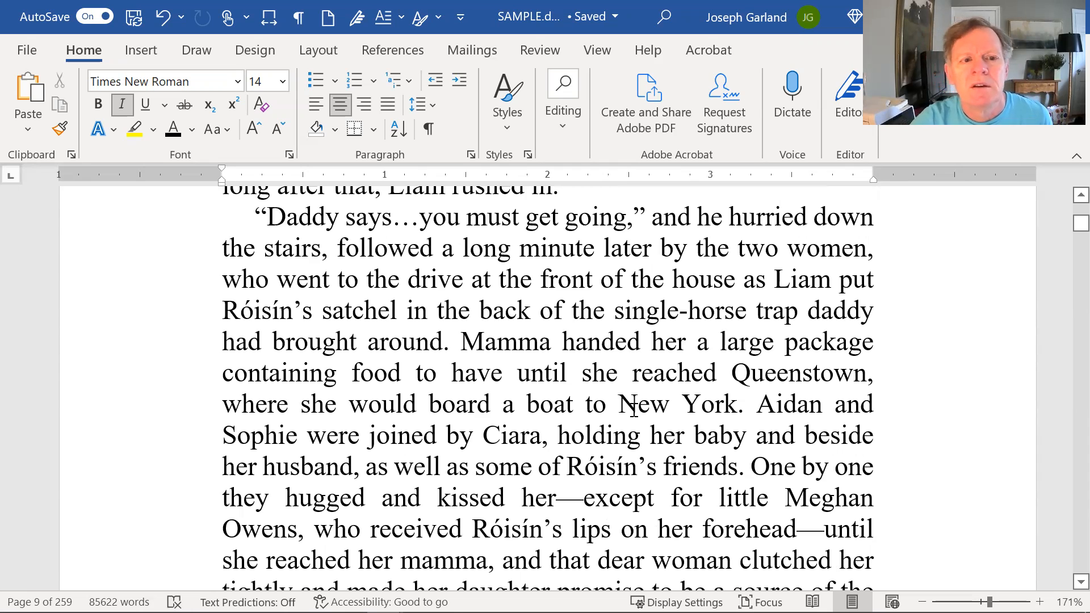
scroll(634, 409, "down", 5)
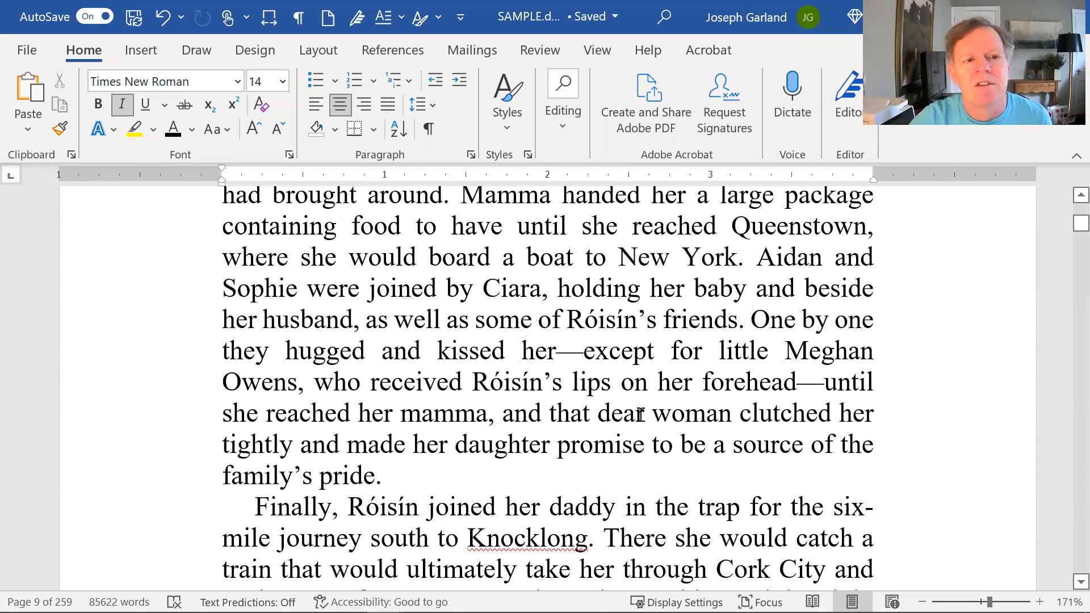
scroll(640, 414, "down", 20)
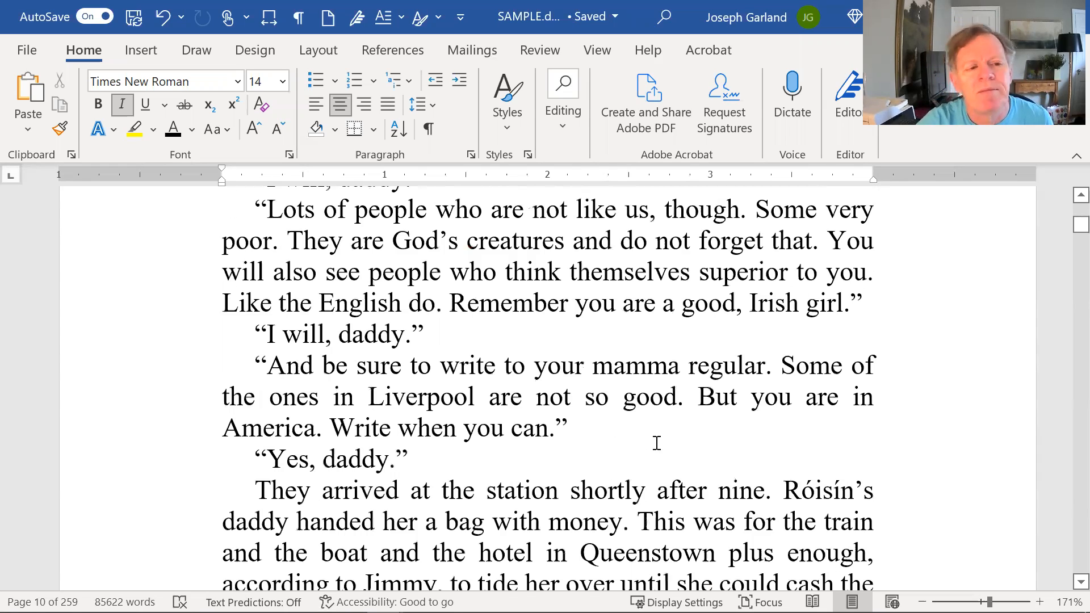
scroll(657, 444, "down", 20)
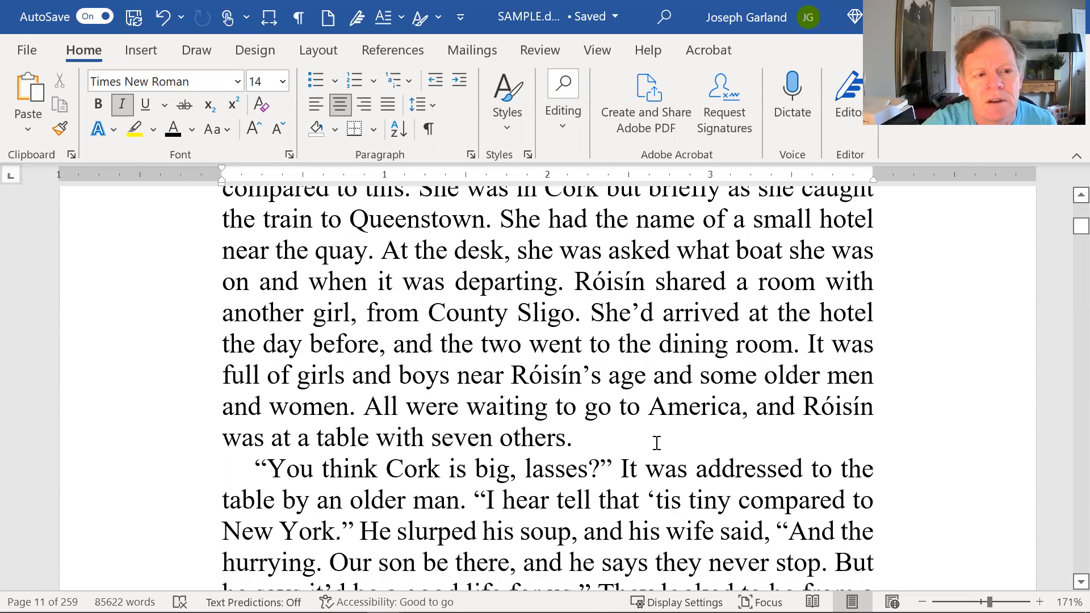
scroll(693, 574, "down", 12)
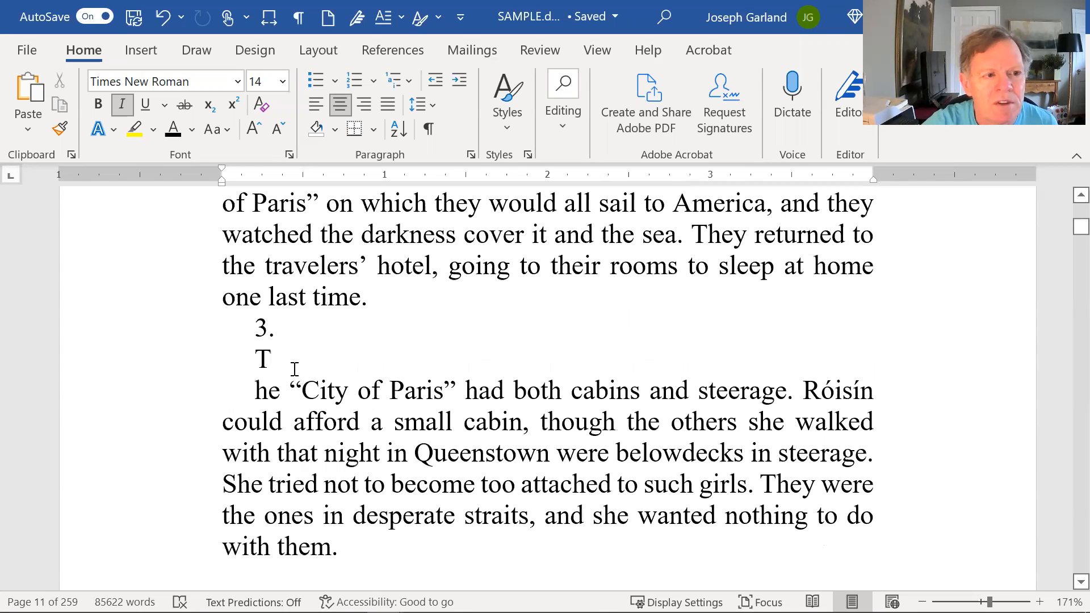
left_click(300, 368)
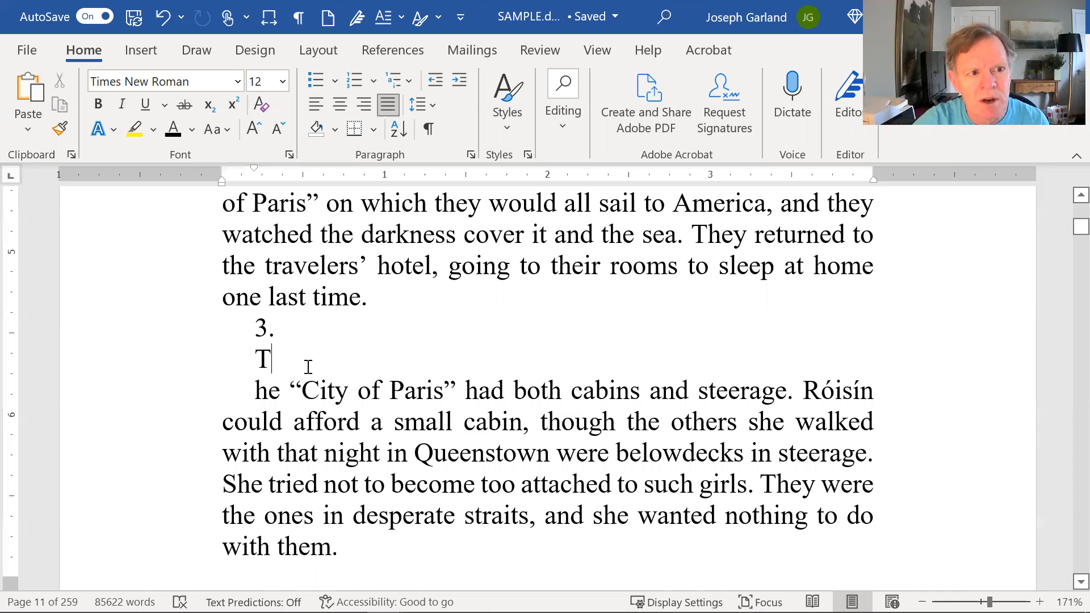
key("Delete")
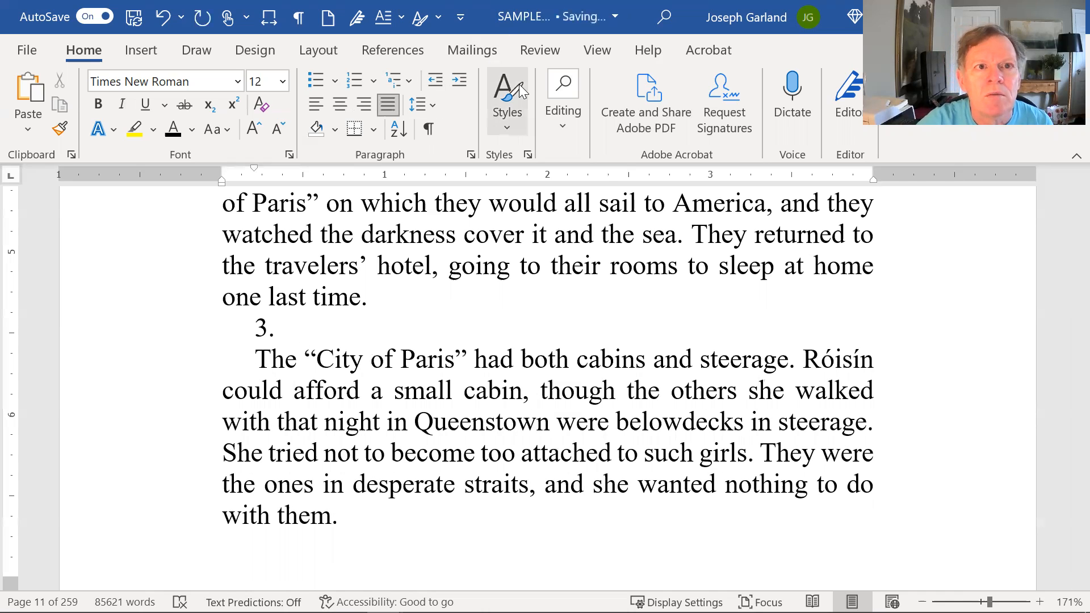
Apply the firstpara style to the opening paragraph of chapter 3 and the Heading 1 style to the "3." line
left_click(519, 91)
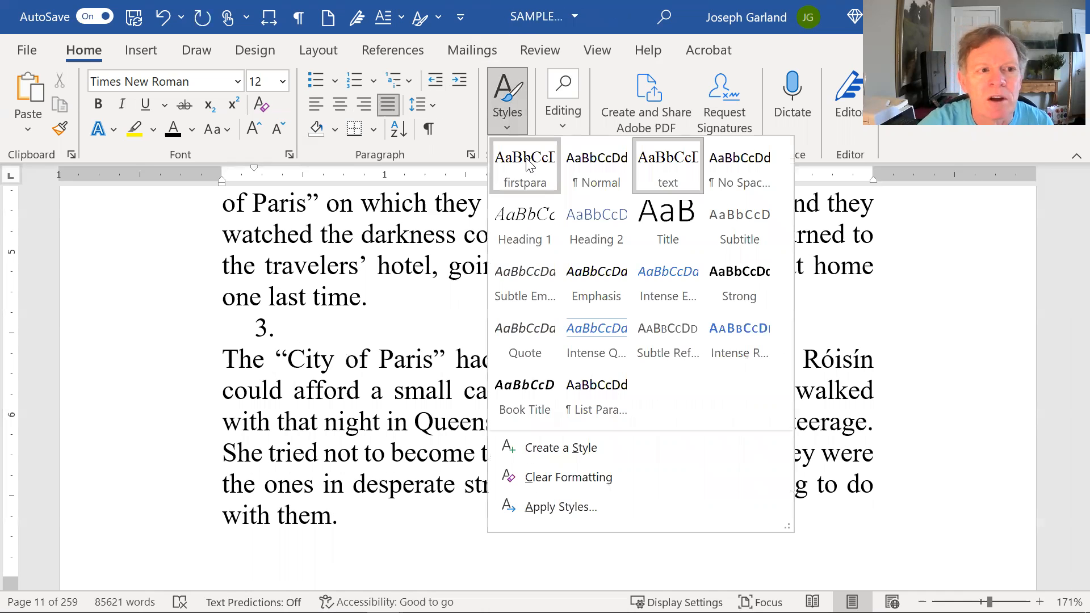
left_click(528, 164)
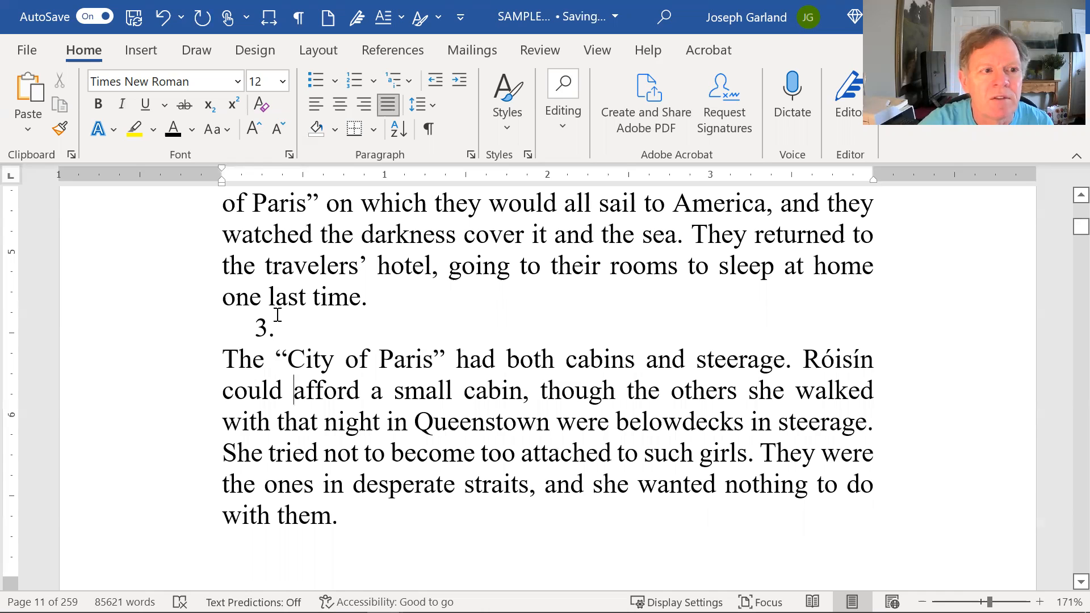
left_click(507, 97)
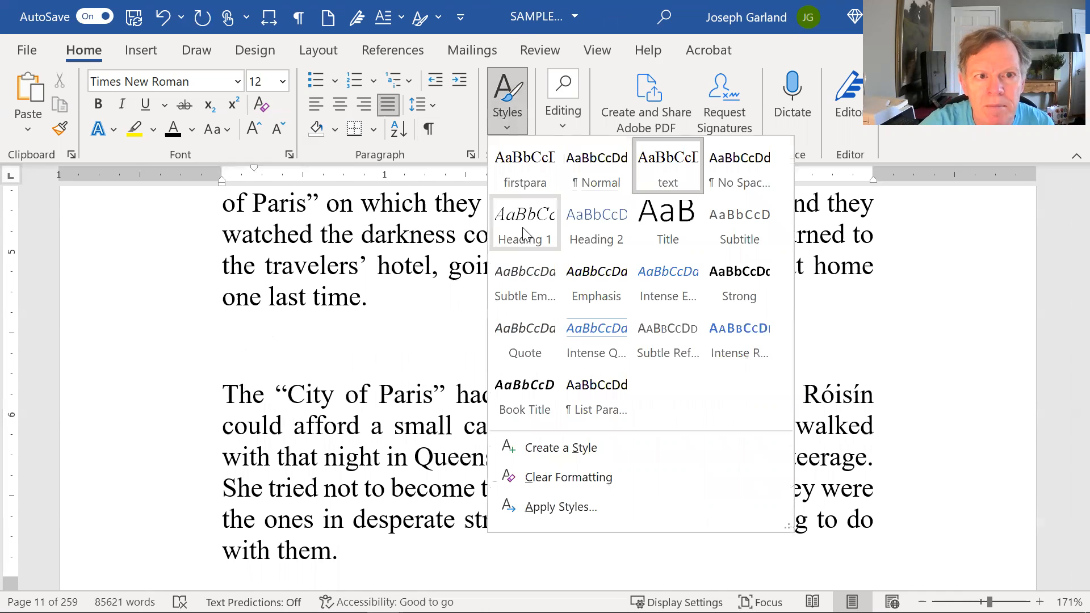
left_click(523, 227)
Look through the pages following the opening of chapter 3 for a letter passage that needs formatting
scroll(463, 451, "down", 5)
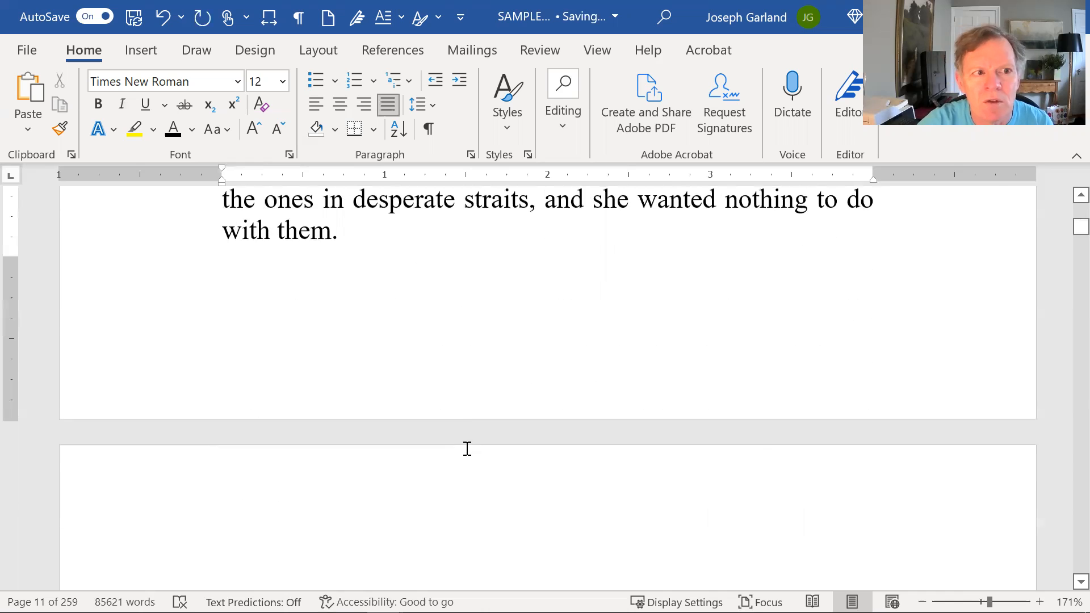
scroll(467, 449, "down", 4)
scroll(479, 447, "down", 15)
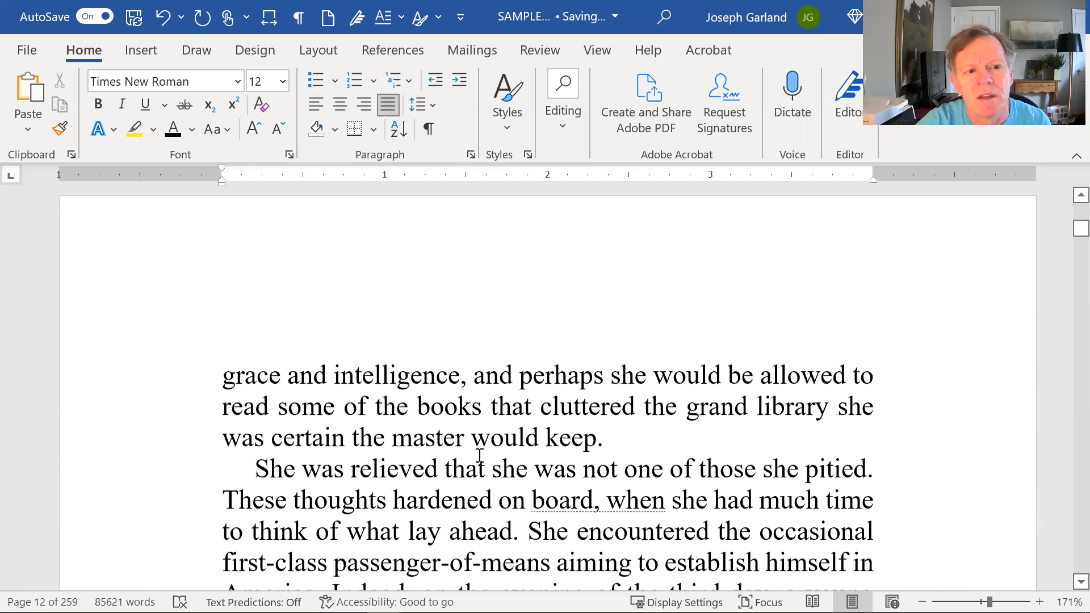
scroll(481, 440, "down", 10)
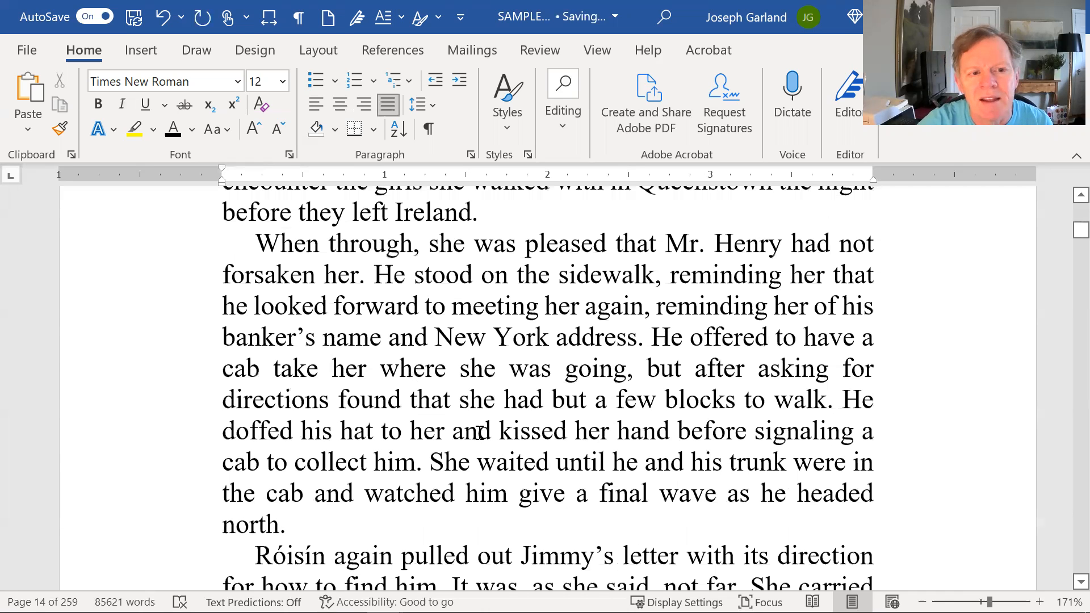
scroll(482, 437, "down", 6)
scroll(481, 459, "down", 8)
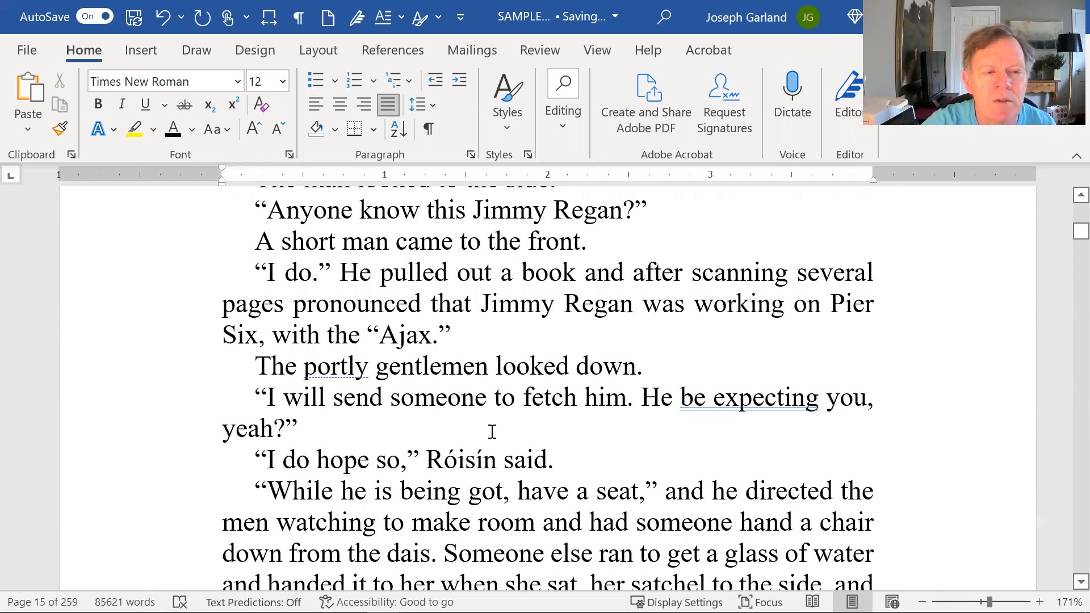
scroll(493, 434, "down", 8)
scroll(494, 438, "down", 12)
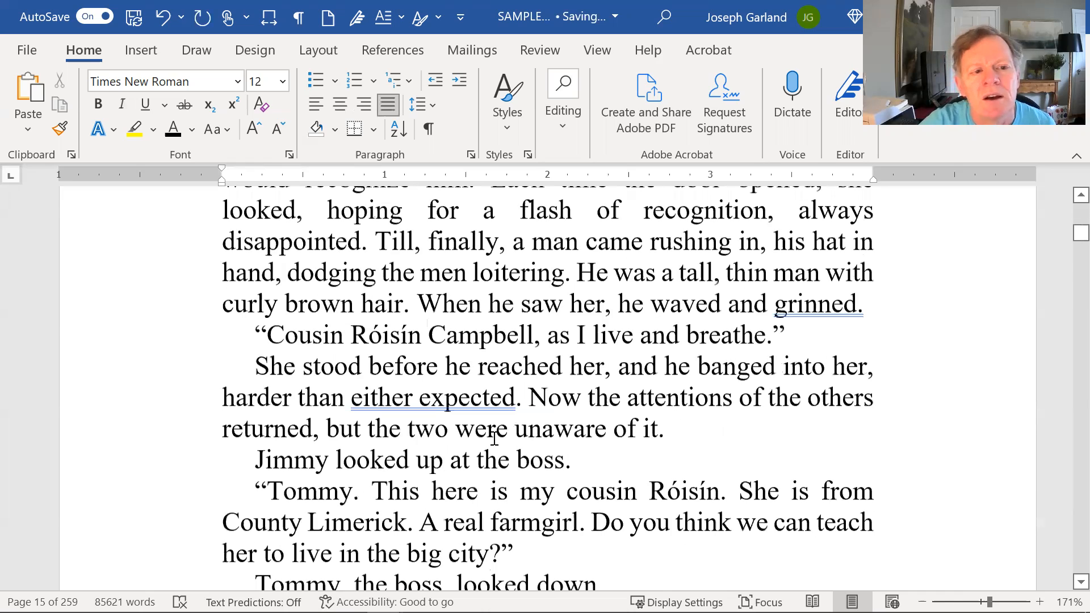
scroll(494, 444, "down", 15)
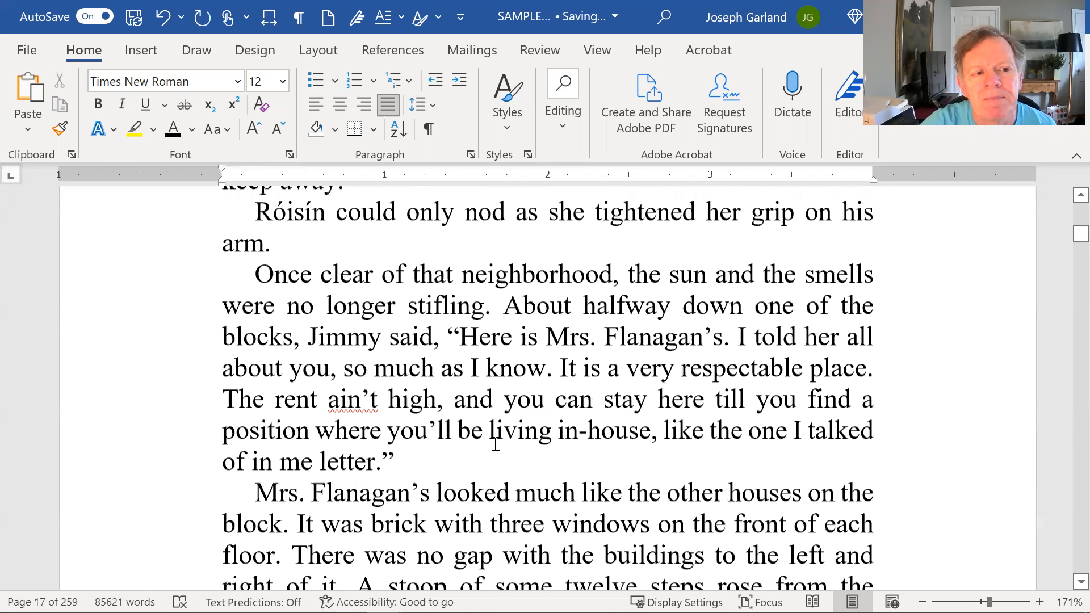
scroll(495, 444, "down", 5)
scroll(495, 447, "down", 10)
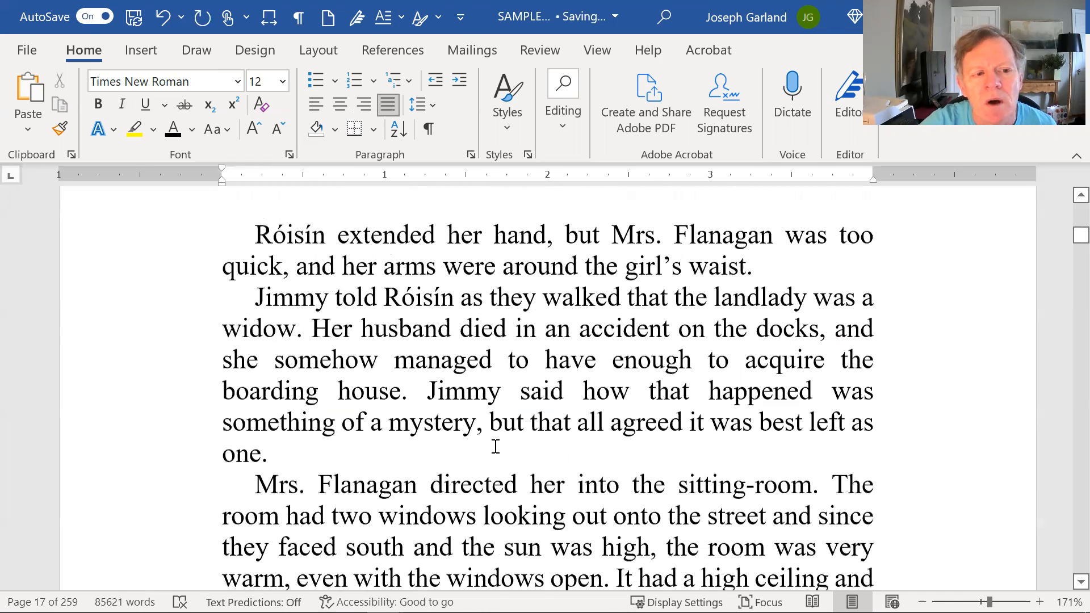
scroll(494, 448, "down", 20)
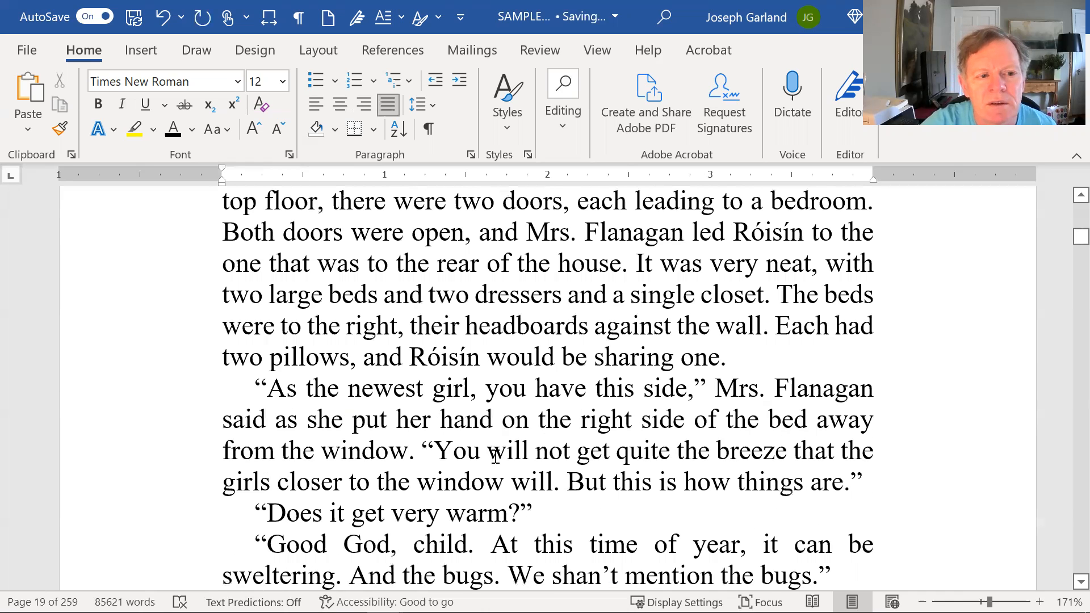
scroll(495, 454, "down", 15)
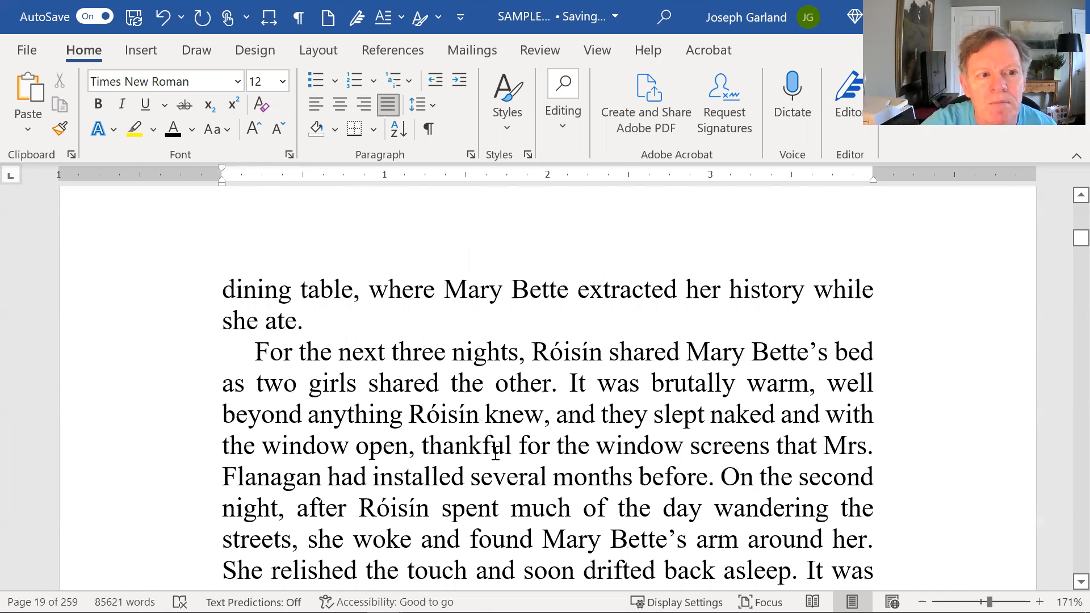
scroll(495, 452, "down", 5)
left_click(498, 446)
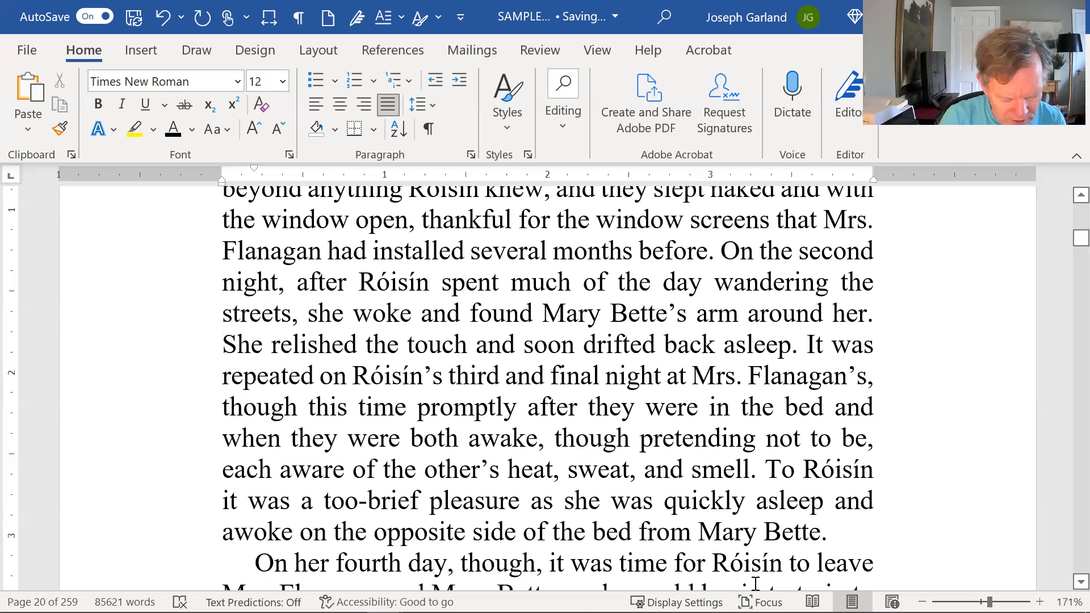
Search the manuscript for "dear", going through the matches up to the letter opening "My Dearest Róisín", and end the search
key("ctrl+h")
type("dear")
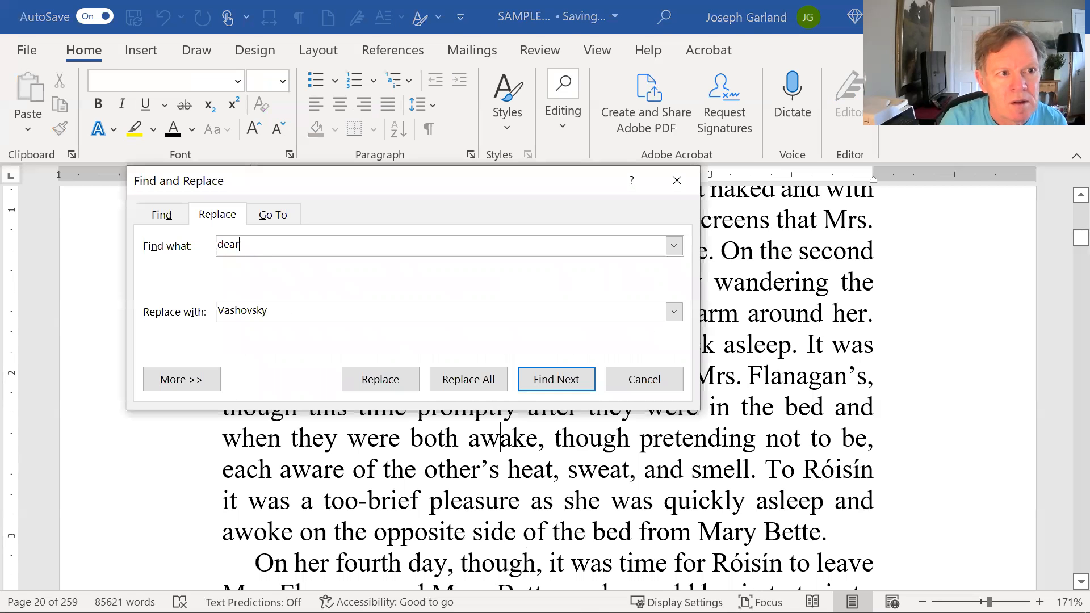
key("Return")
key("Return")
key("Return")
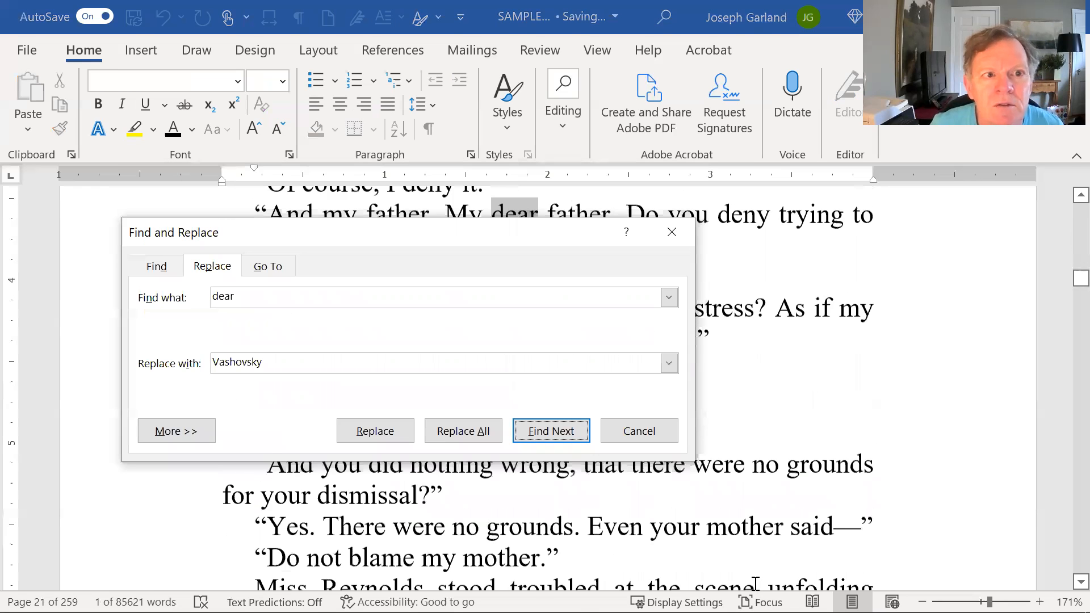
key("Return")
key("Return")
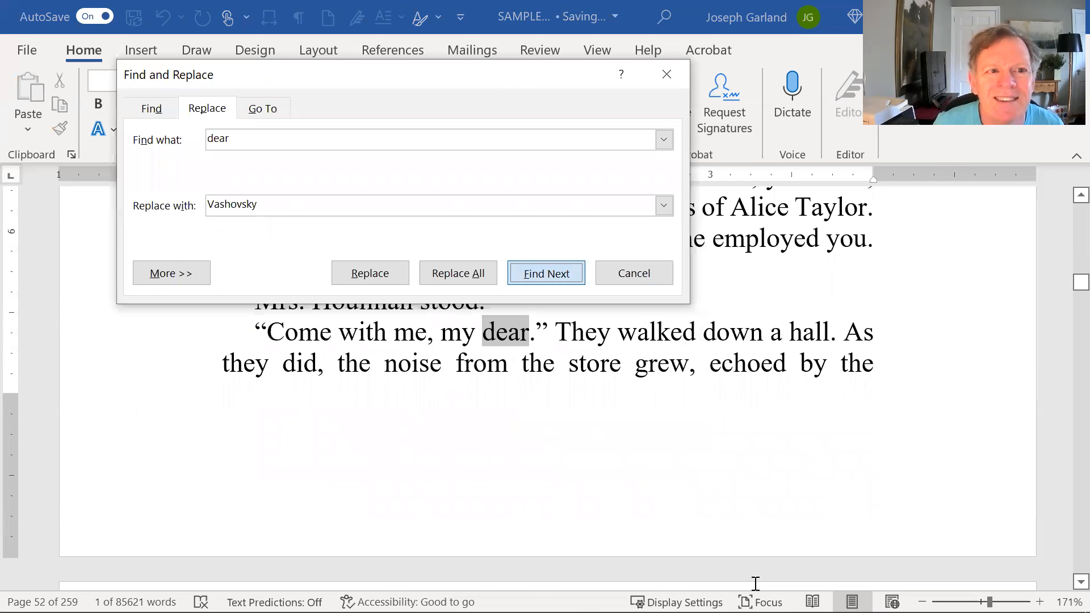
key("Return")
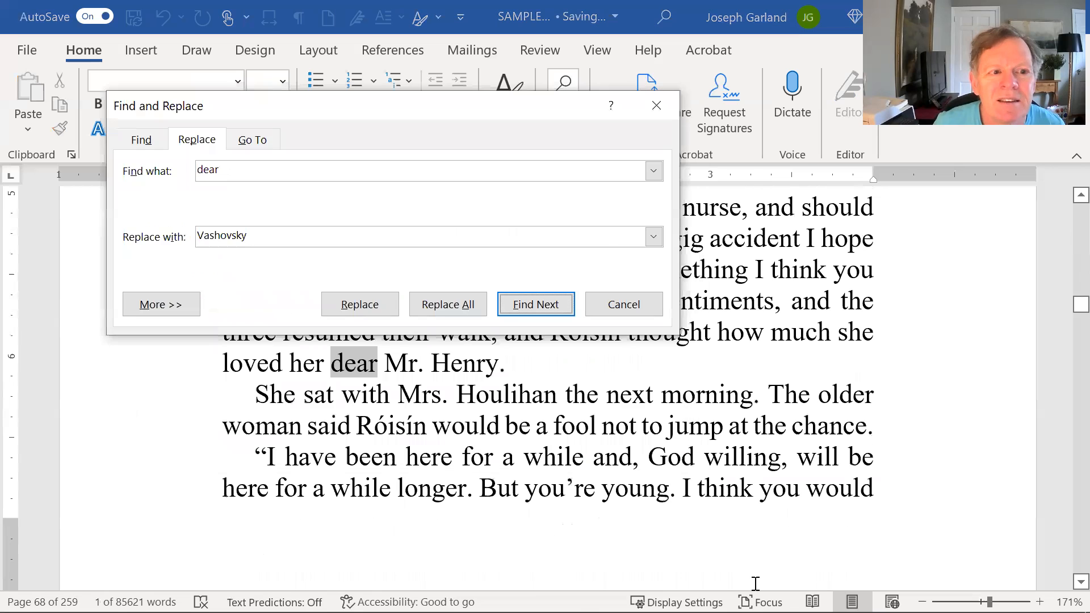
key("Return")
key("Tab")
key("Return")
Examine where the letter beginning "My Dearest Róisín" starts and ends, including its closing lines signed "Mamma"
scroll(651, 554, "up", 2)
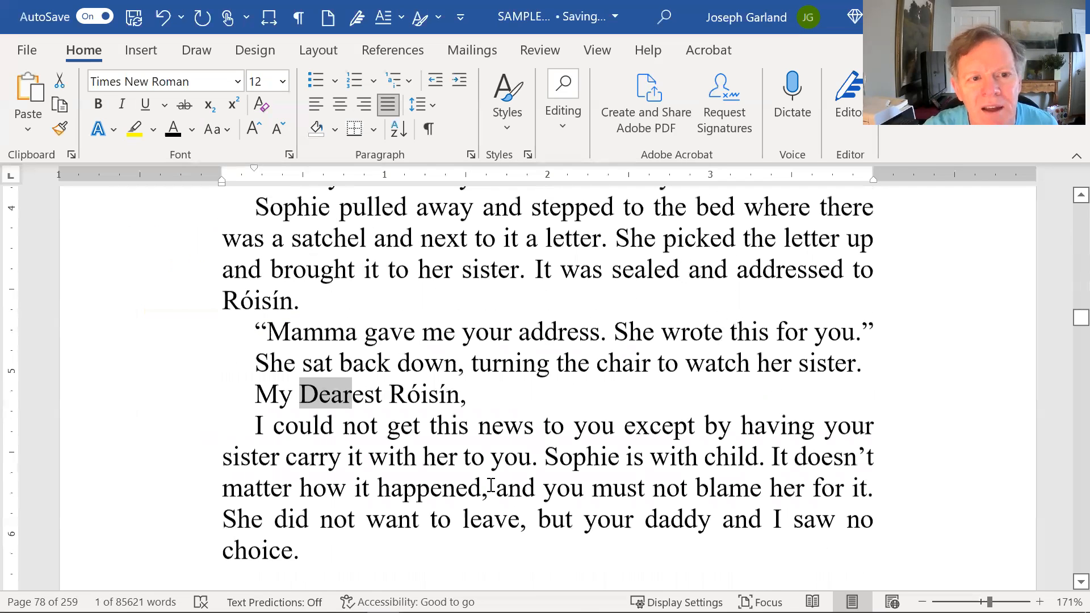
scroll(490, 486, "up", 1)
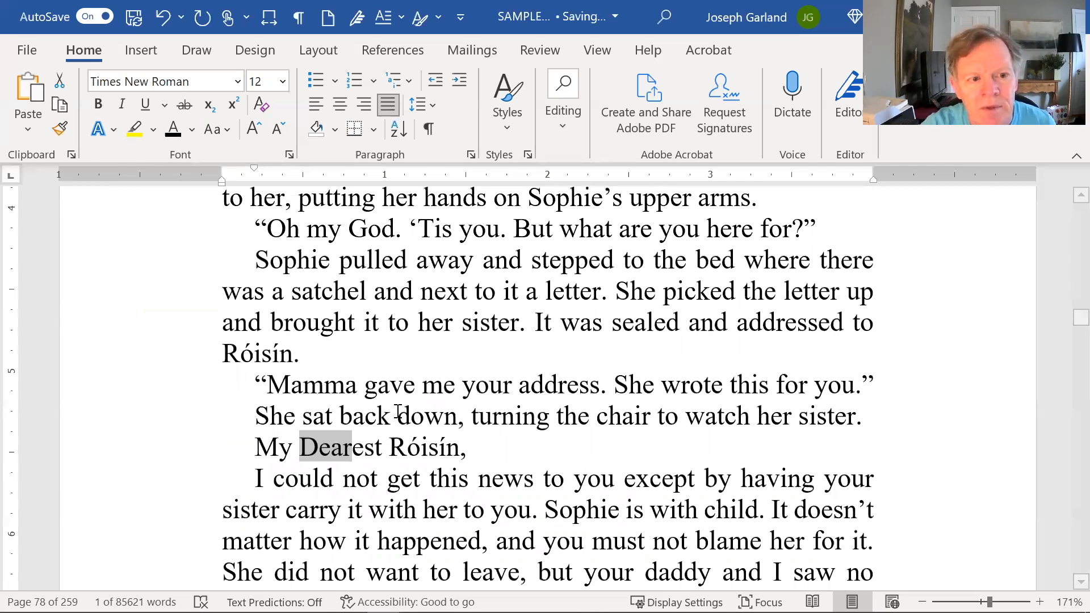
scroll(399, 412, "down", 3)
left_click(443, 303)
scroll(454, 318, "up", 1)
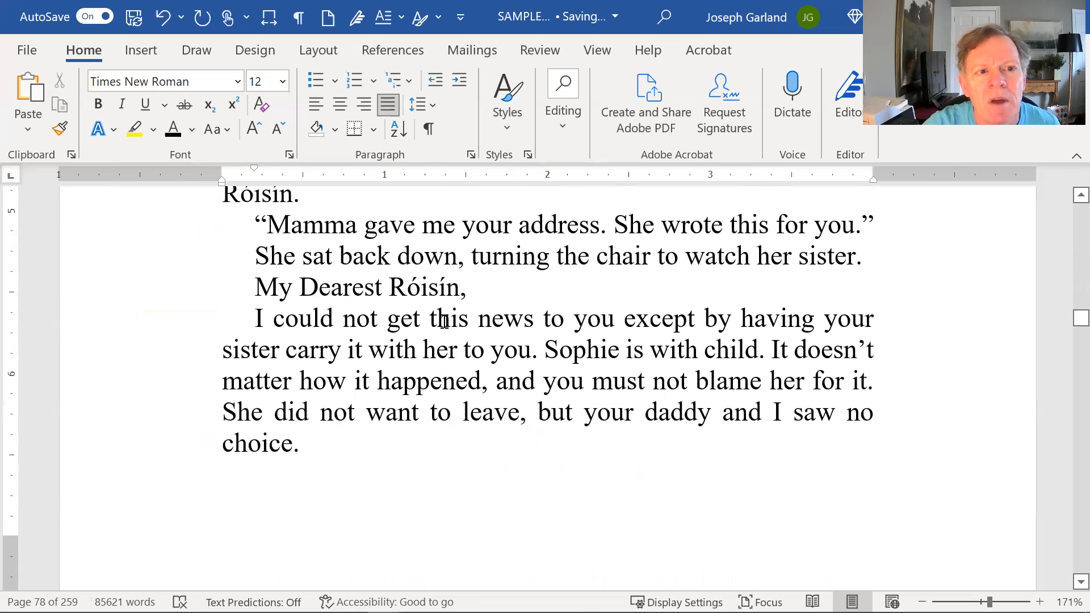
scroll(444, 320, "down", 1)
scroll(444, 320, "down", 10)
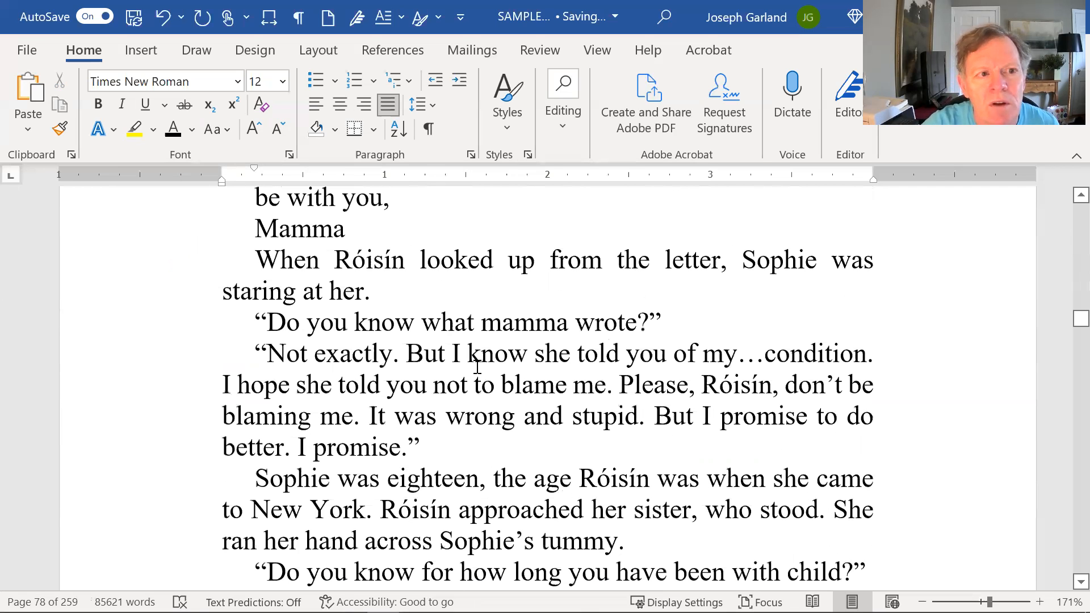
scroll(477, 368, "up", 10)
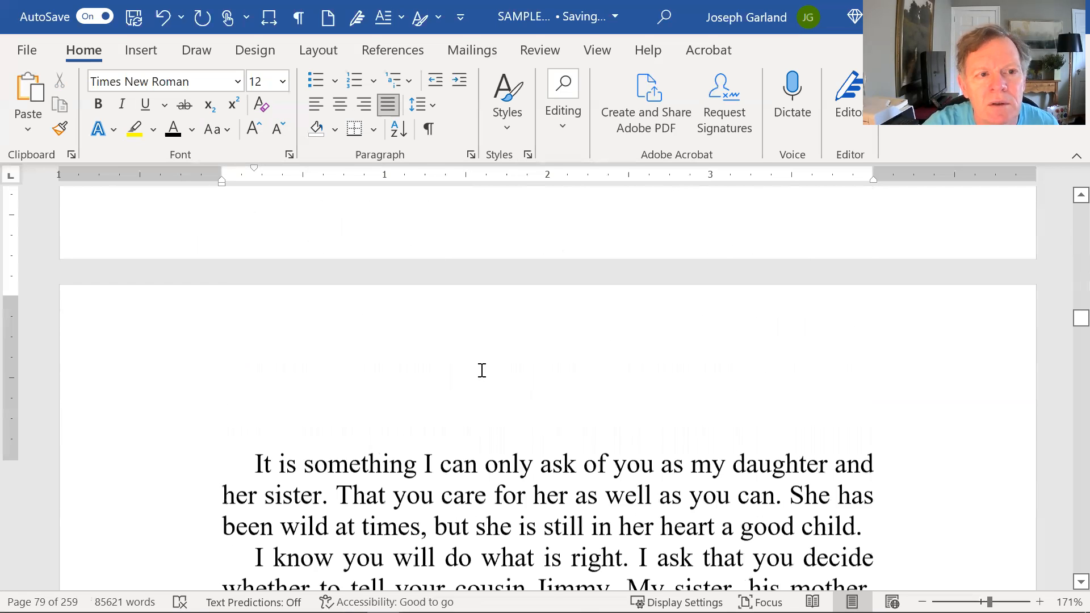
scroll(482, 370, "up", 4)
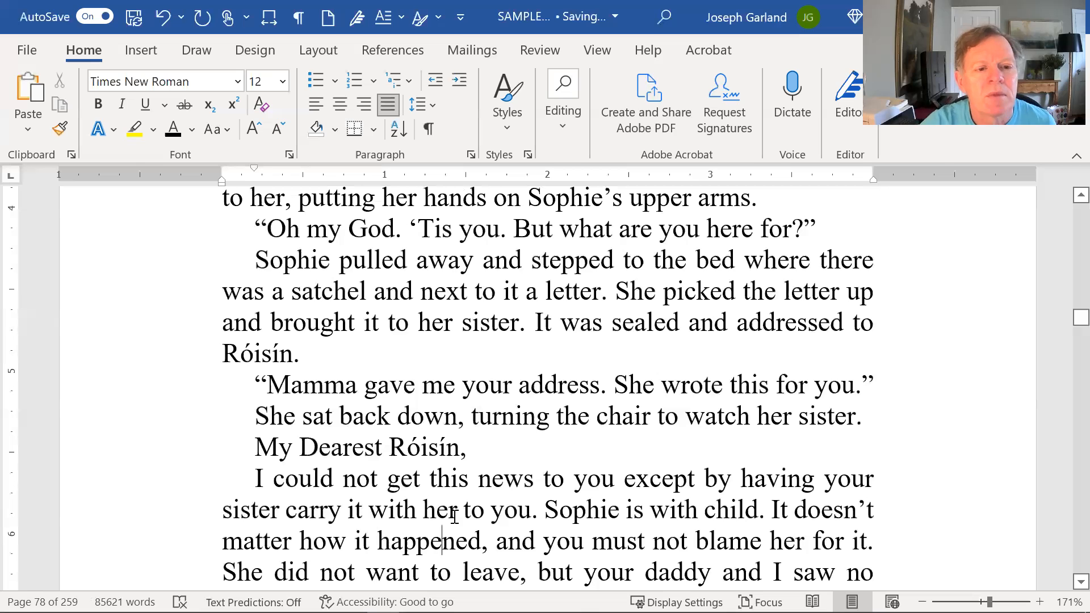
scroll(453, 508, "down", 3)
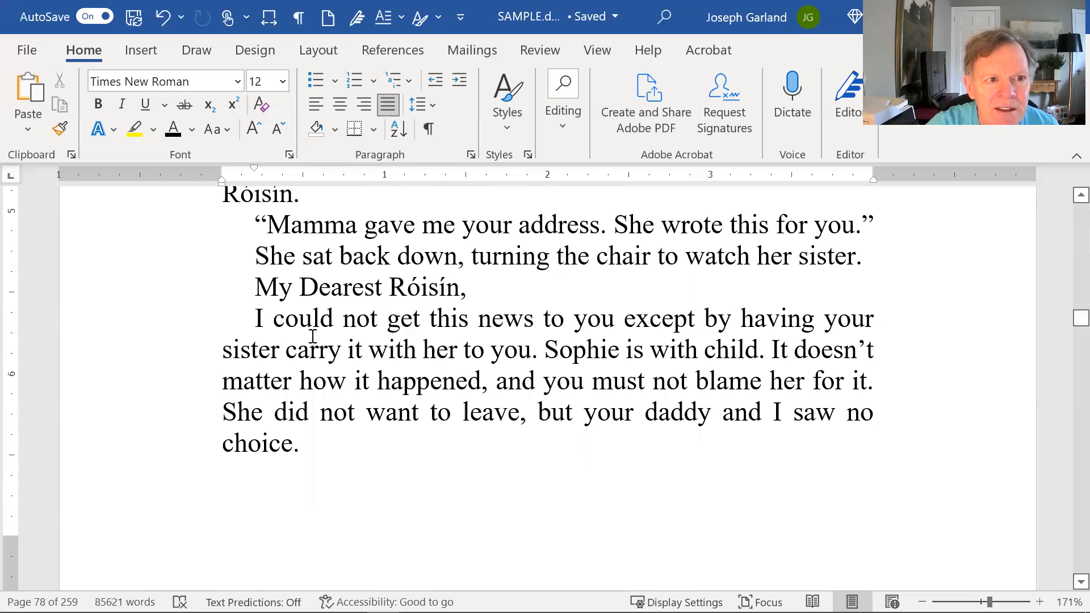
Italicize the whole letter from "My Dearest Róisín," through the signature "Mamma"
left_click_drag(254, 287, 363, 588)
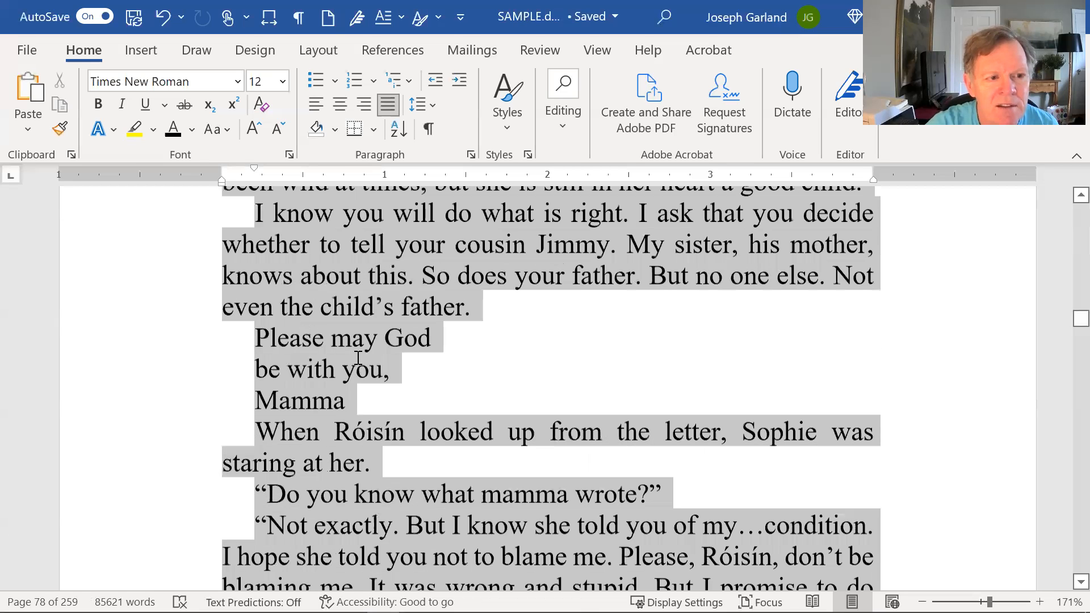
left_click_drag(357, 357, 347, 373)
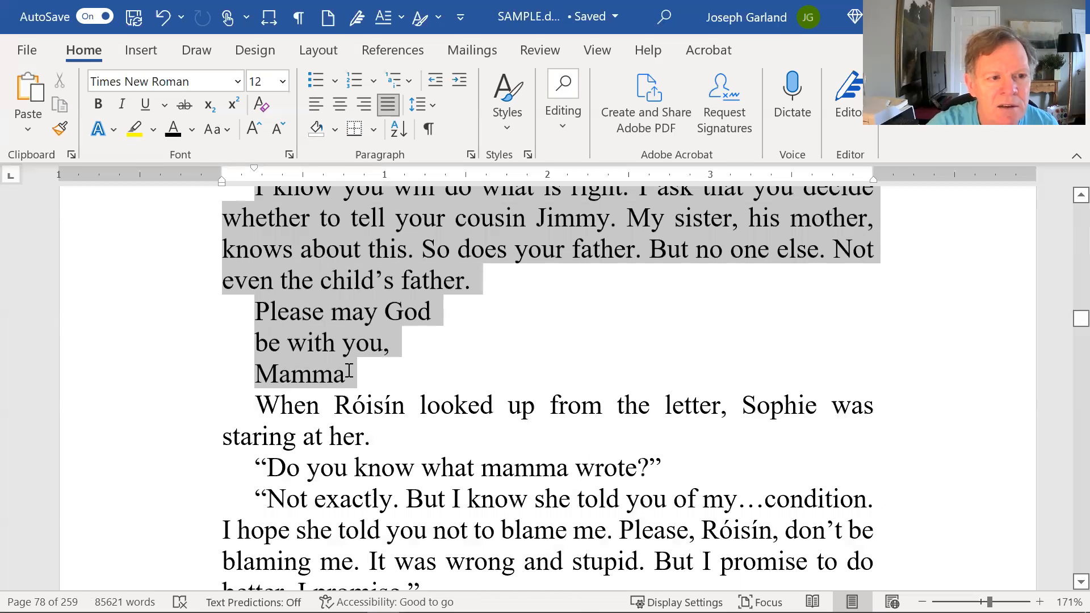
left_click(125, 104)
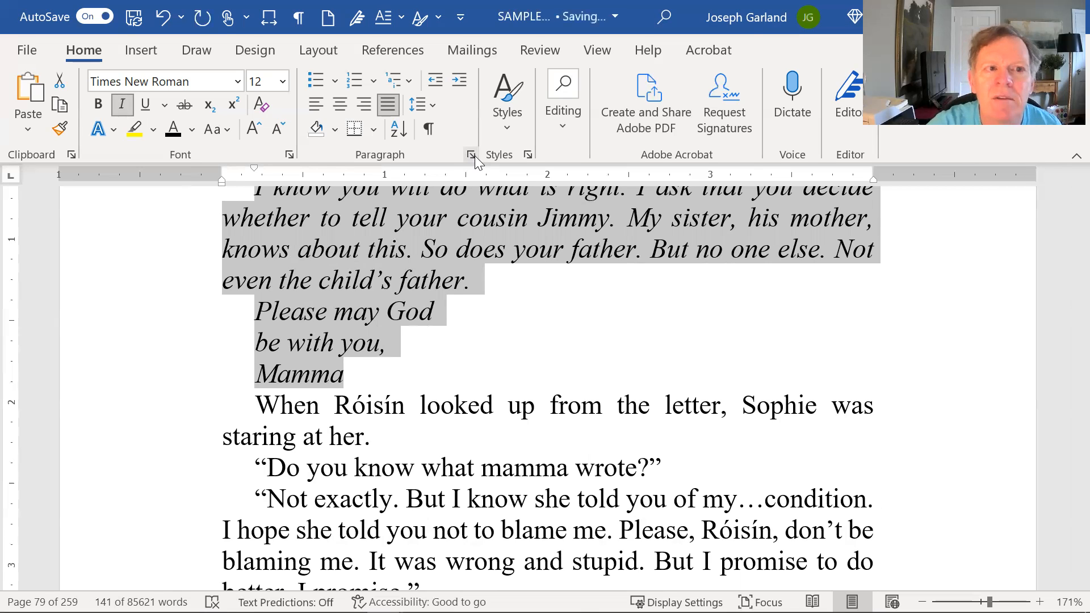
Set the left and right paragraph indents of the selected letter to 0.2" each
left_click(472, 155)
left_click(389, 51)
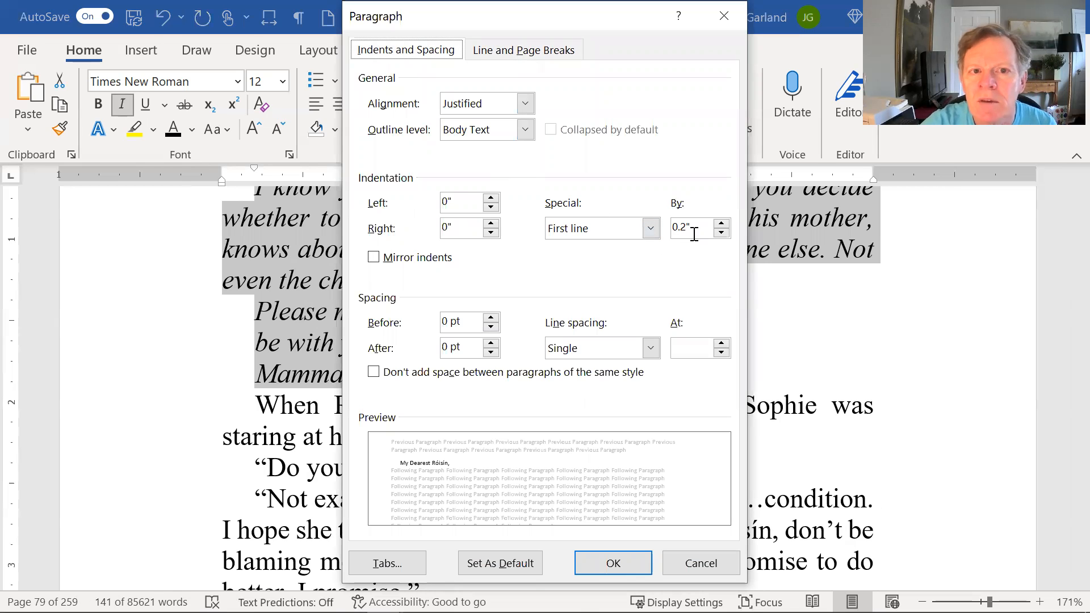
left_click(492, 198)
left_click(491, 198)
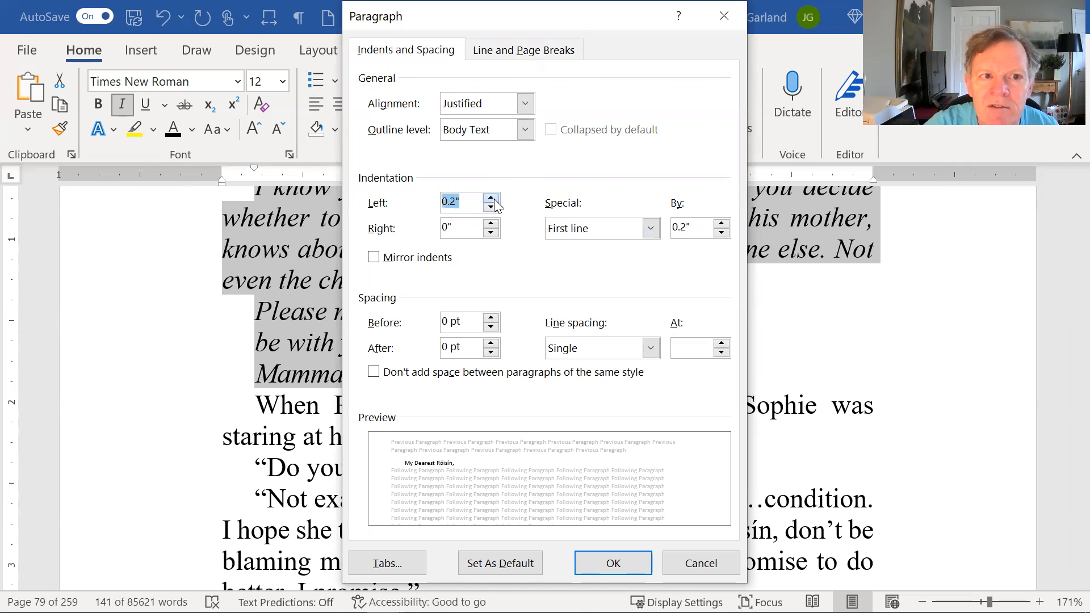
left_click(491, 224)
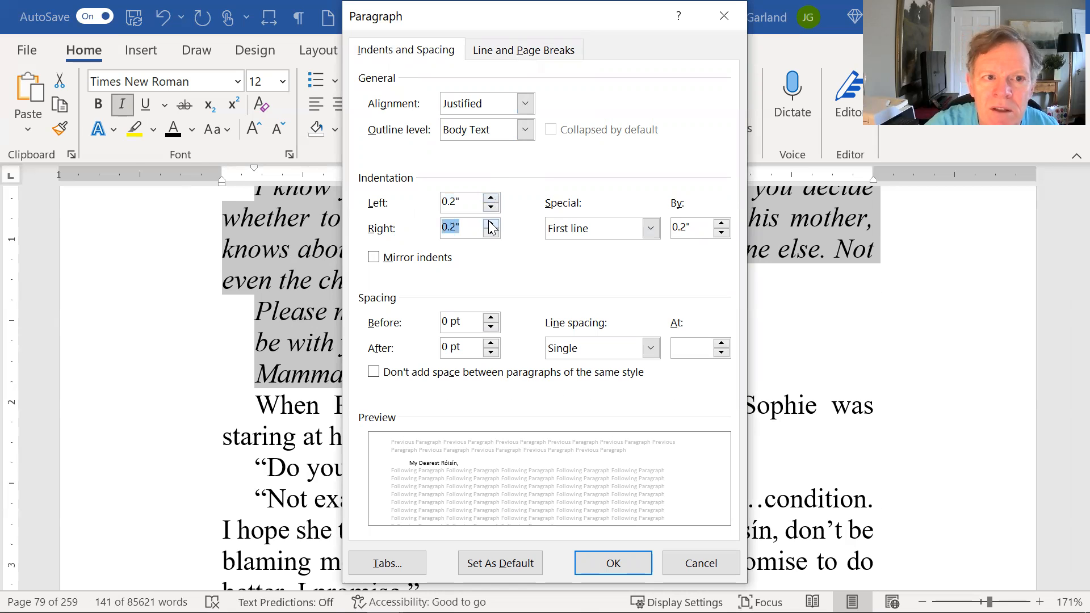
left_click(632, 563)
Insert a page break after the paragraph ending "addressed to Róisín.", before "Mamma gave me your address."
scroll(642, 441, "up", 8)
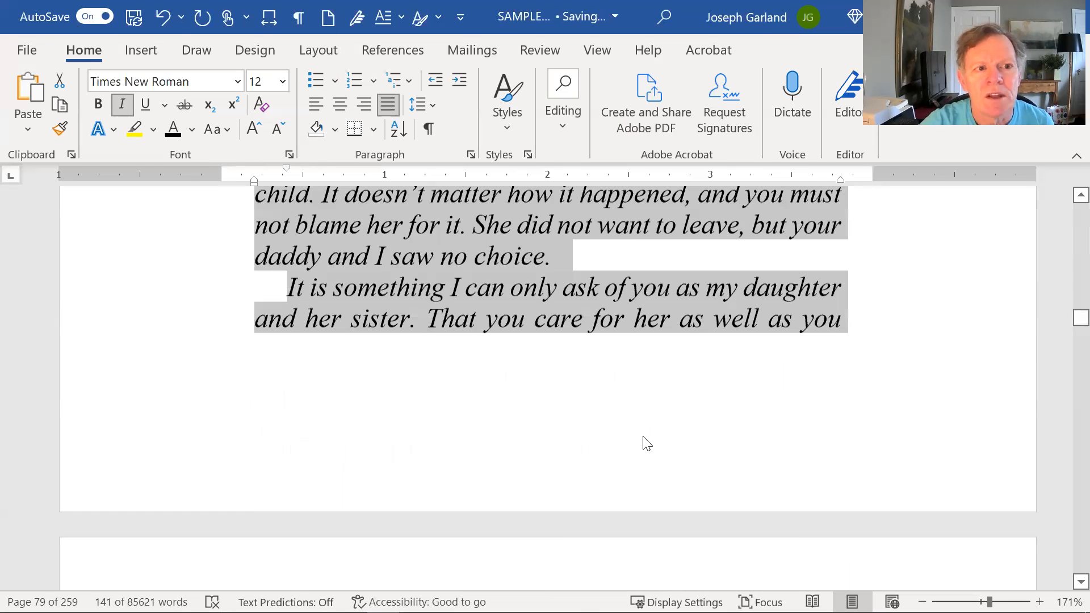
scroll(643, 436, "down", 1)
scroll(641, 434, "down", 1)
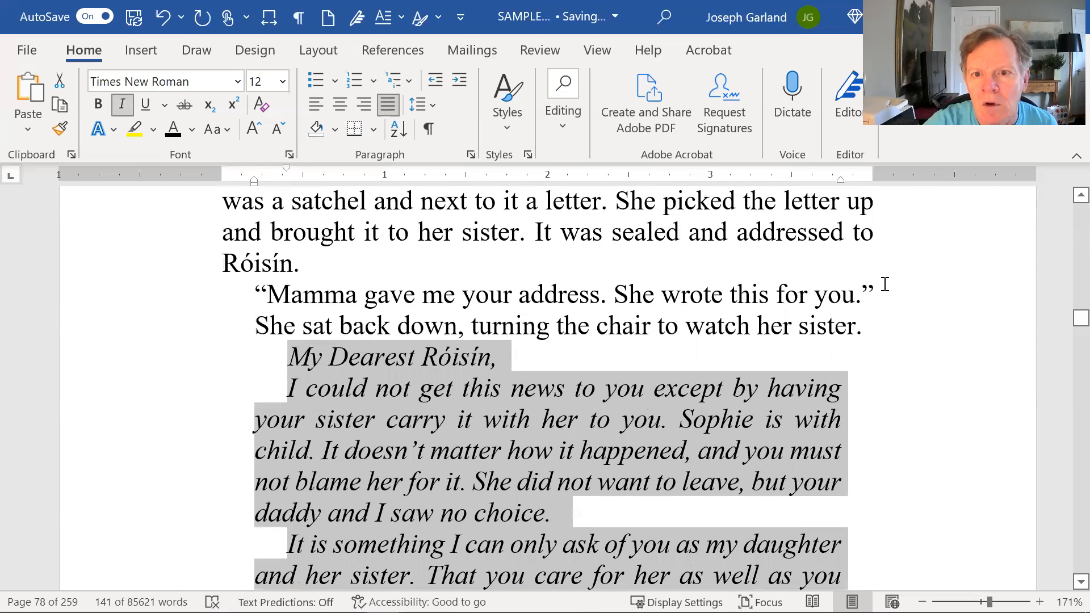
left_click(319, 260)
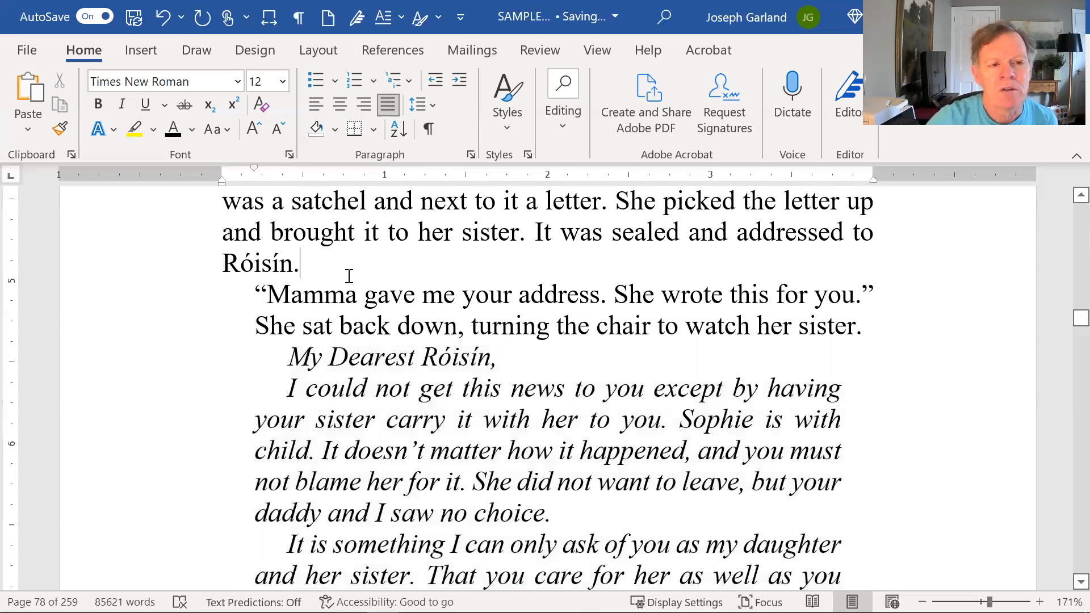
key("ctrl+Return")
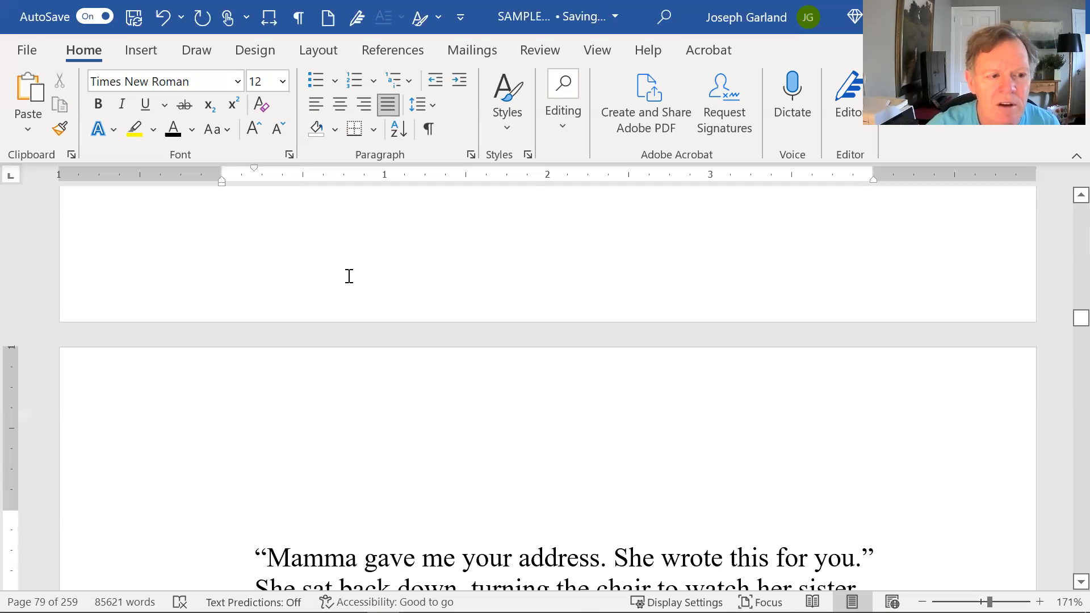
scroll(377, 343, "down", 3)
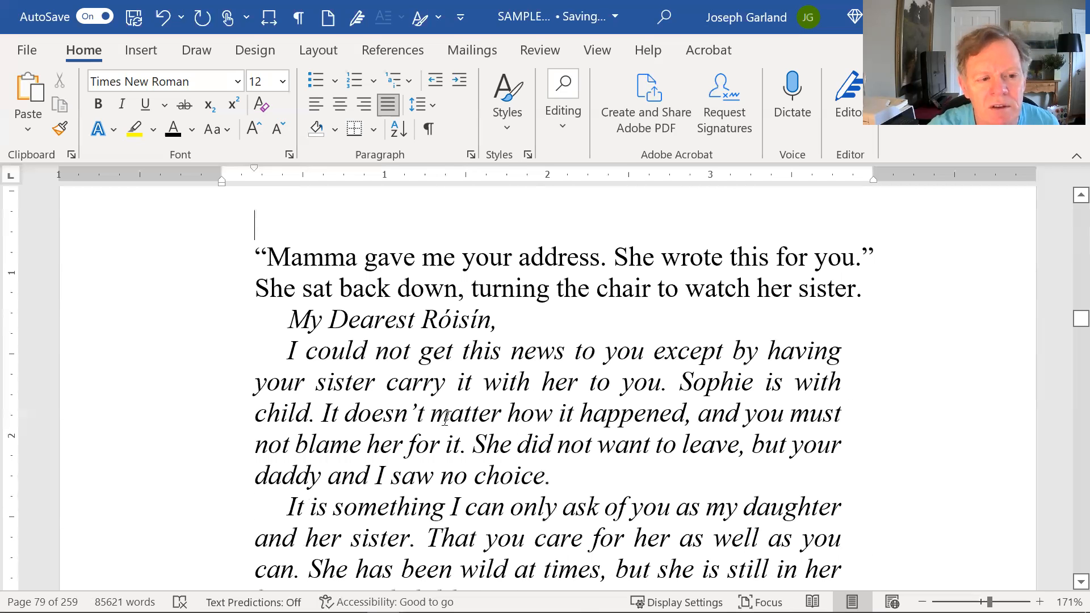
scroll(445, 417, "down", 3)
scroll(550, 487, "up", 5)
scroll(551, 487, "down", 1)
Create a paragraph style named "letterbody" from the letter's first body paragraph, beginning "I could not get this news"
left_click(414, 463)
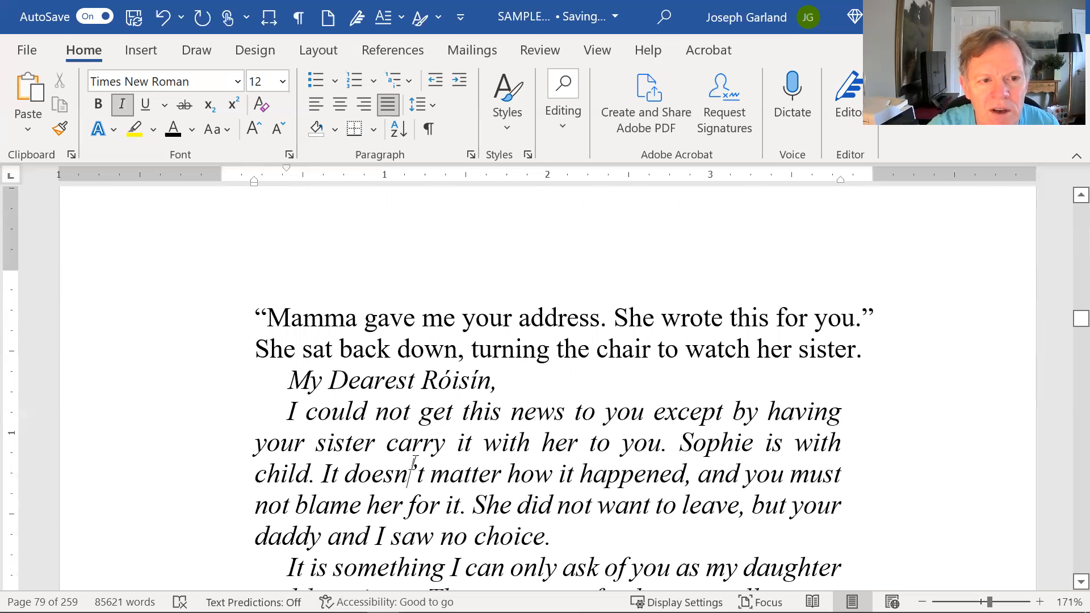
double_click(448, 447)
left_click(375, 458)
double_click(375, 459)
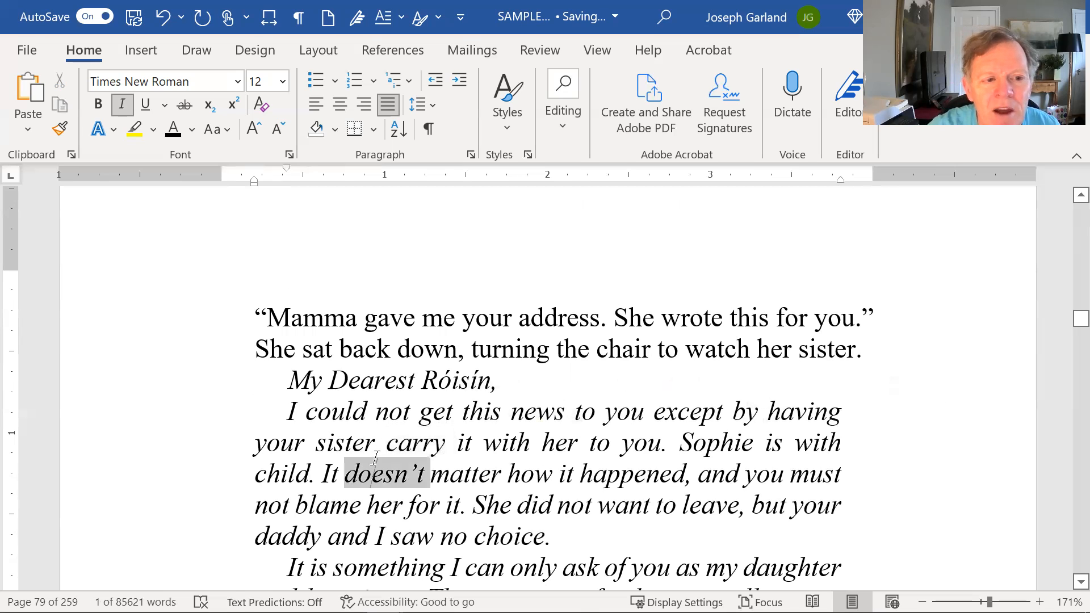
triple_click(375, 459)
left_click(515, 96)
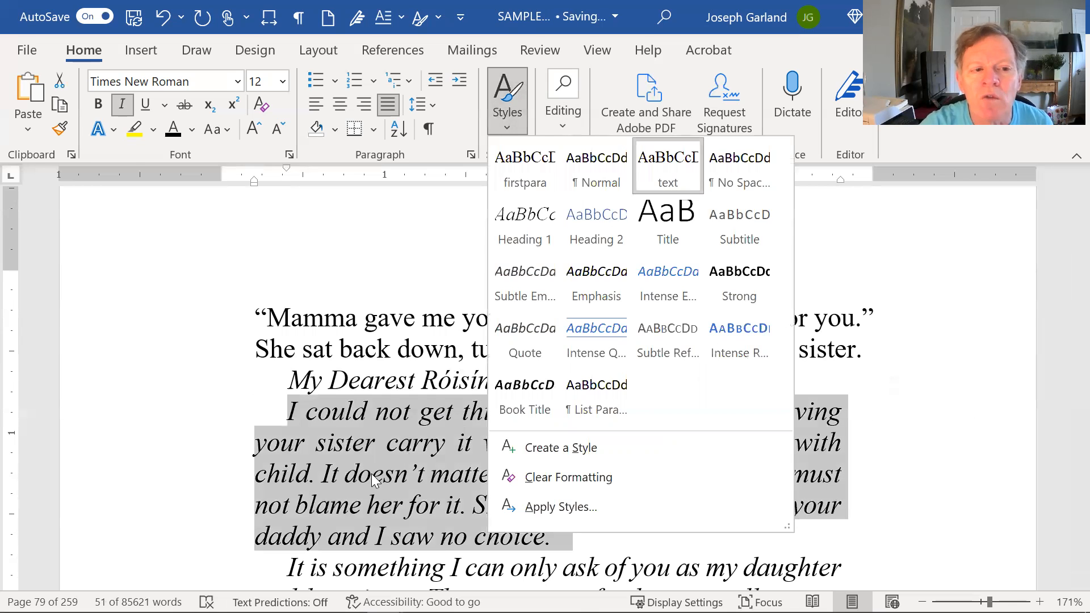
left_click(666, 174)
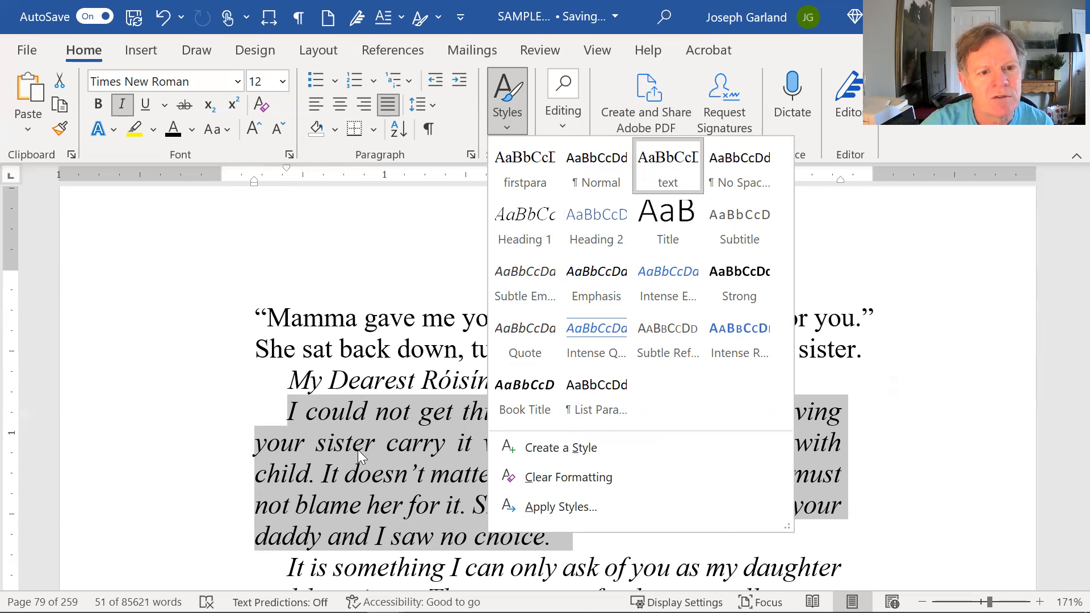
left_click(526, 447)
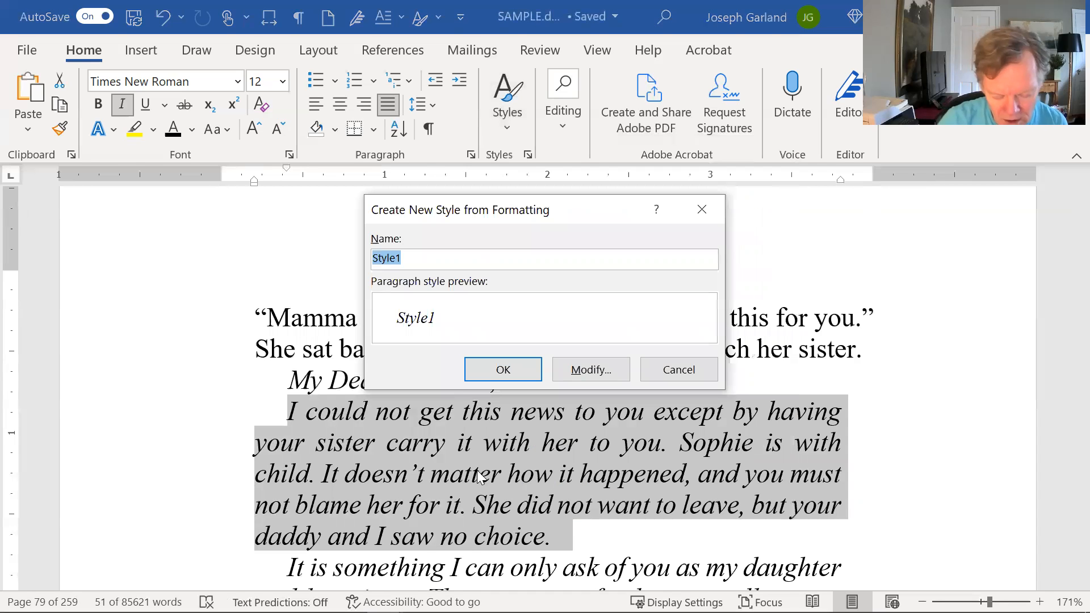
type("letter")
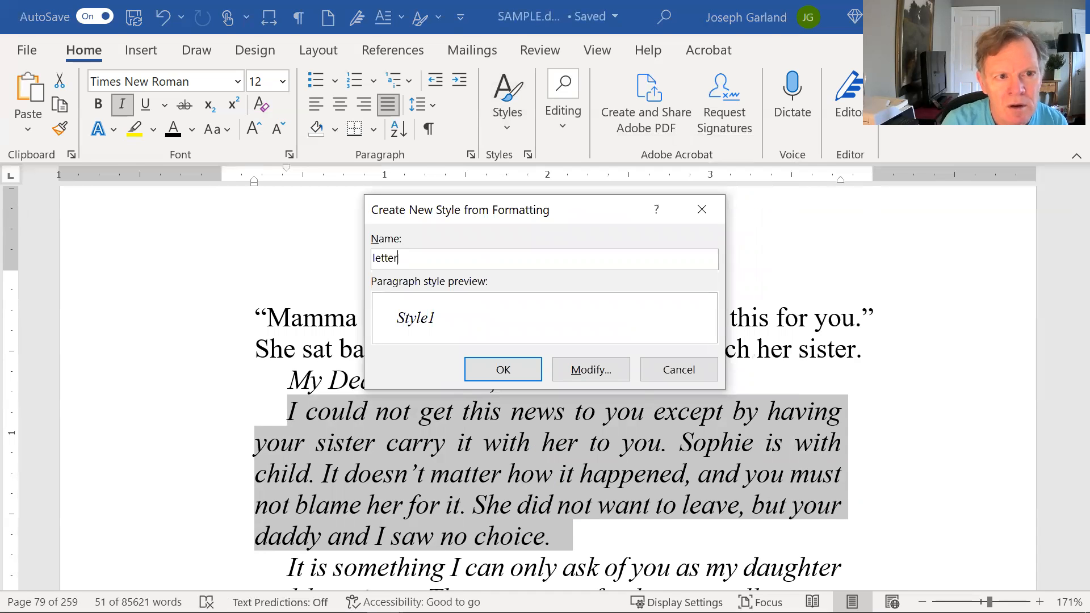
type("body")
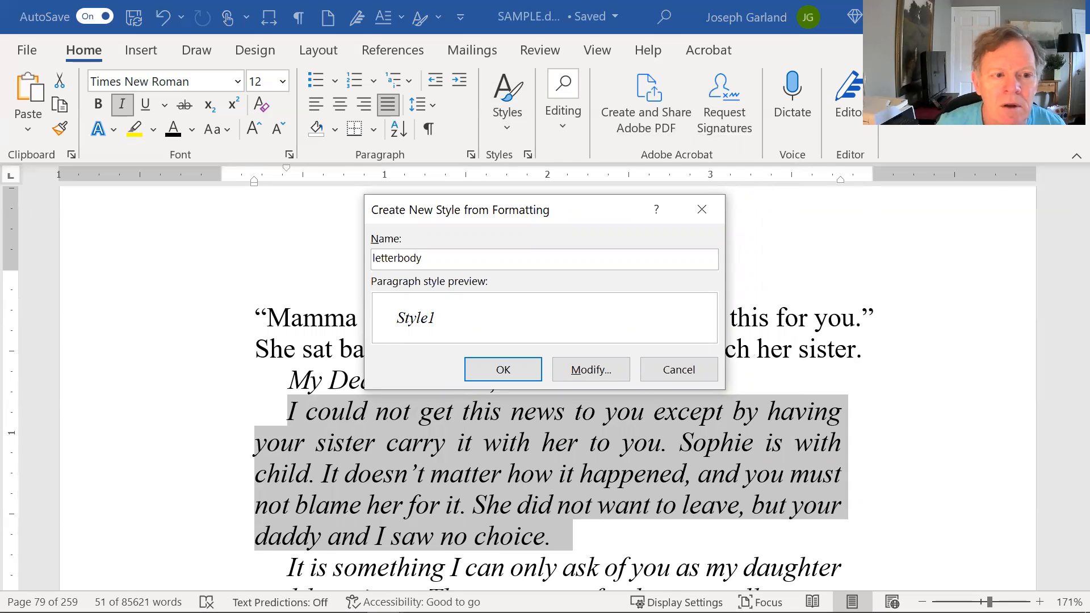
key("Return")
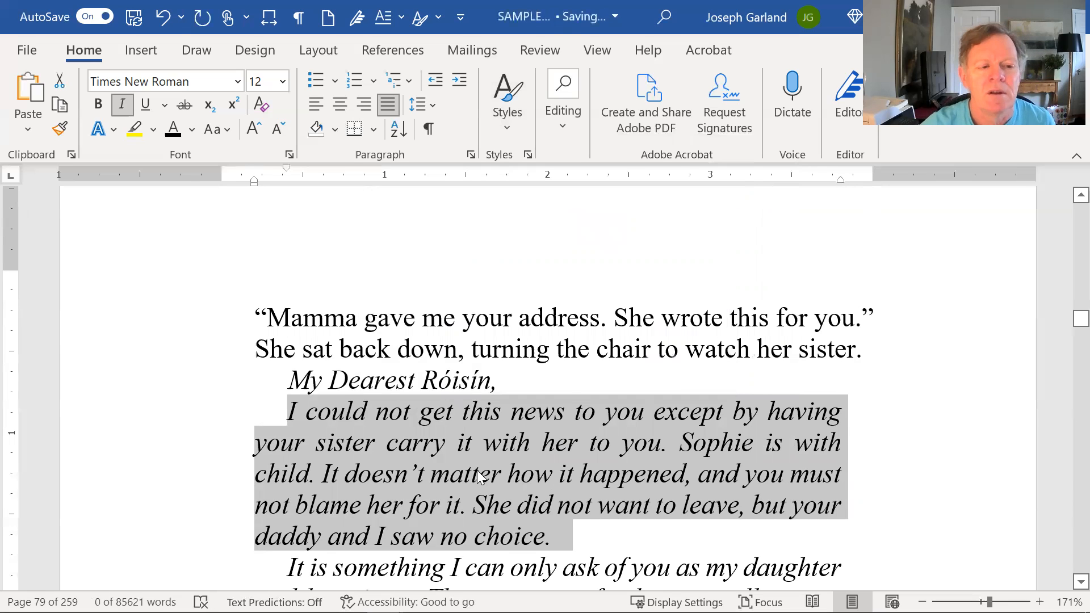
Apply the letterbody style to the entire letter, from the salutation through the signature "Mamma"
scroll(468, 461, "down", 1)
left_click(337, 393)
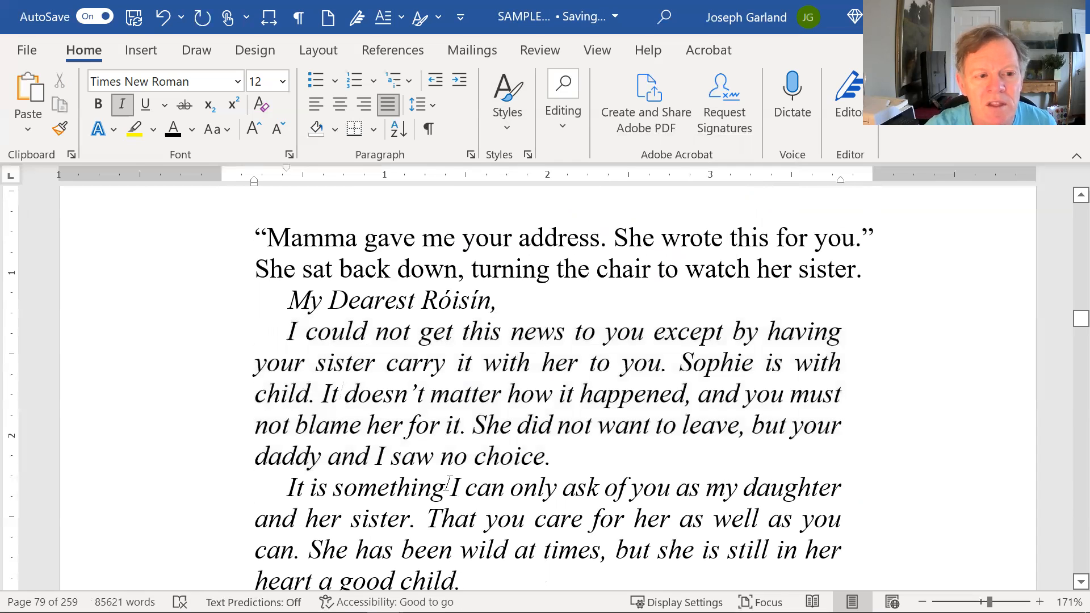
scroll(448, 483, "down", 2)
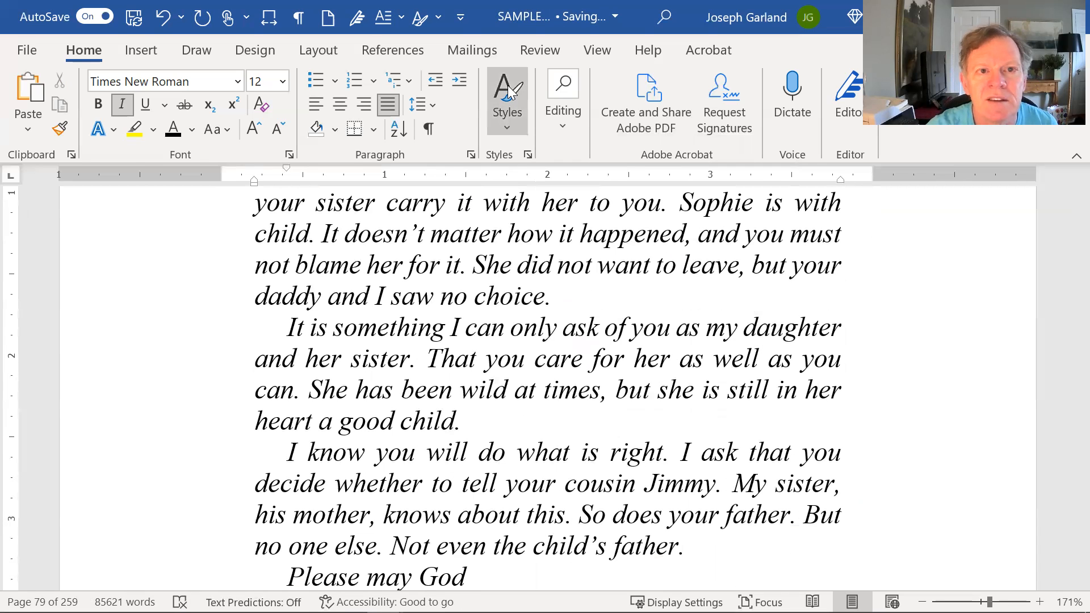
left_click(511, 91)
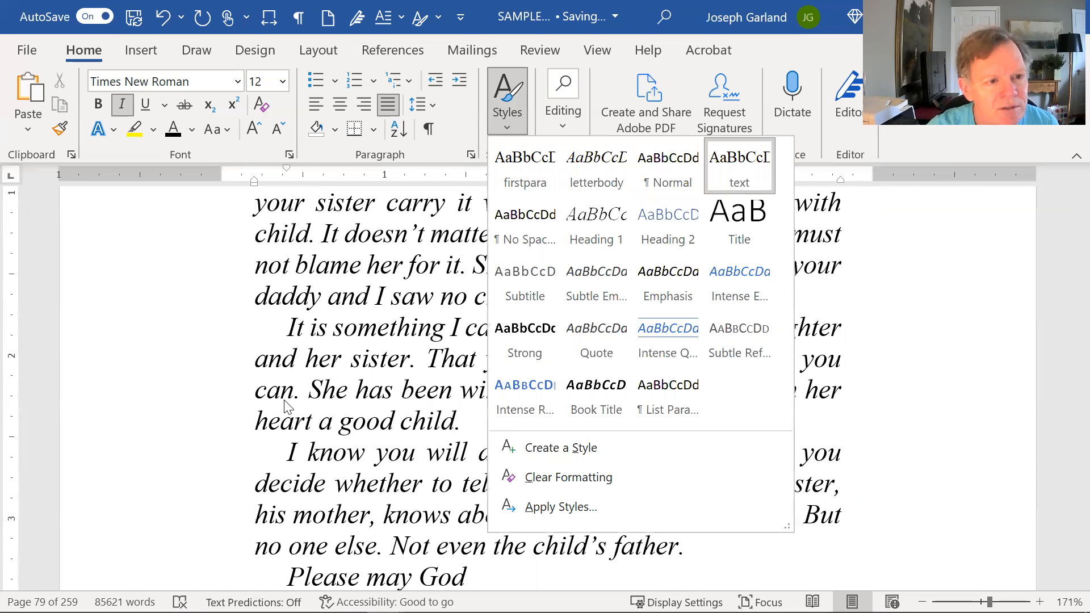
left_click(363, 292)
scroll(362, 292, "up", 3)
scroll(318, 314, "down", 1)
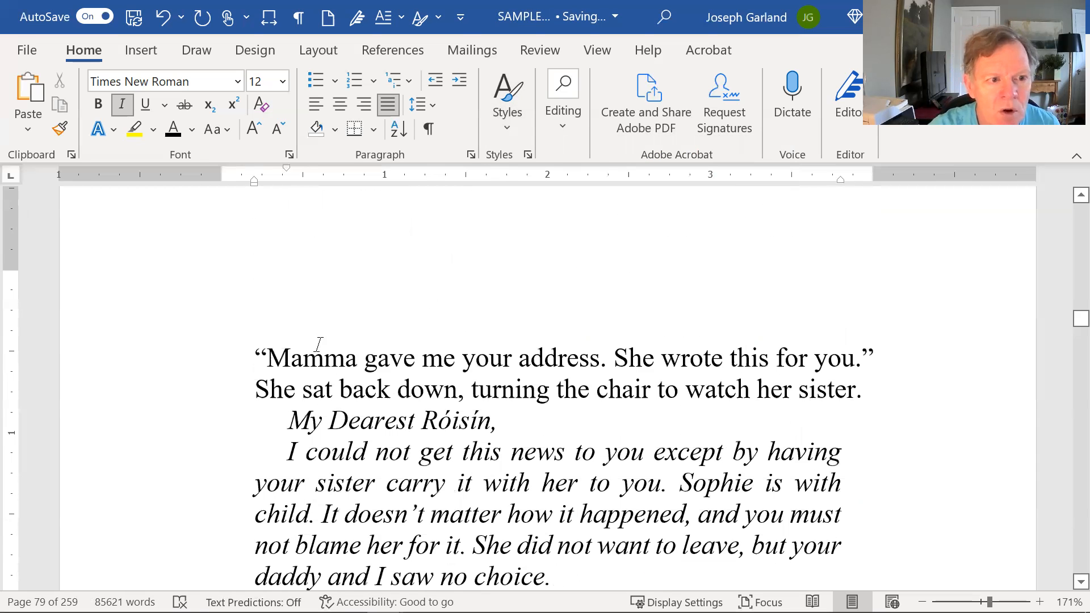
left_click_drag(295, 303, 391, 459)
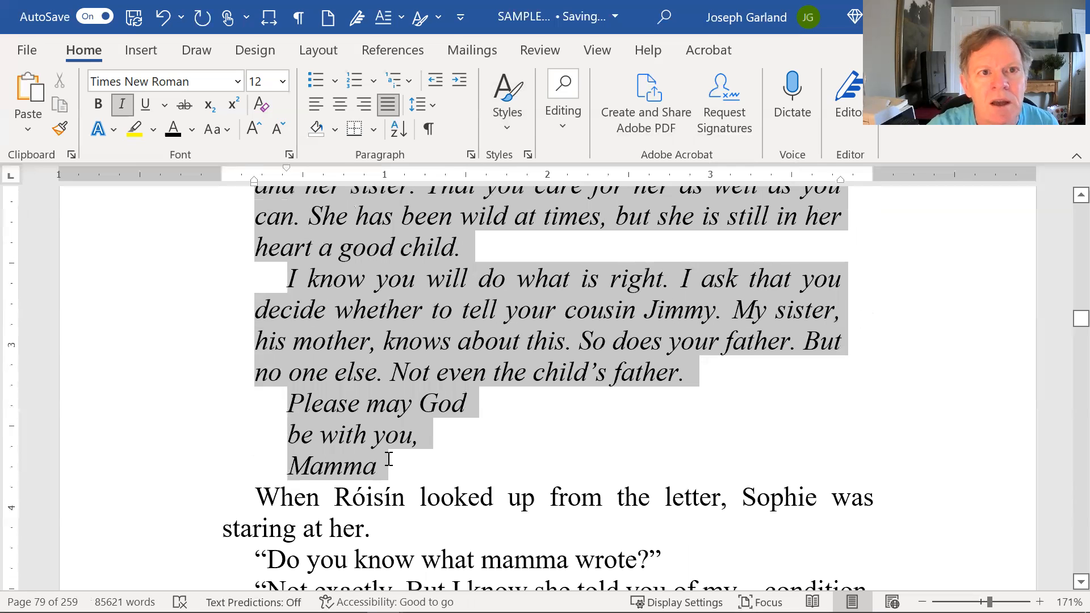
left_click(513, 101)
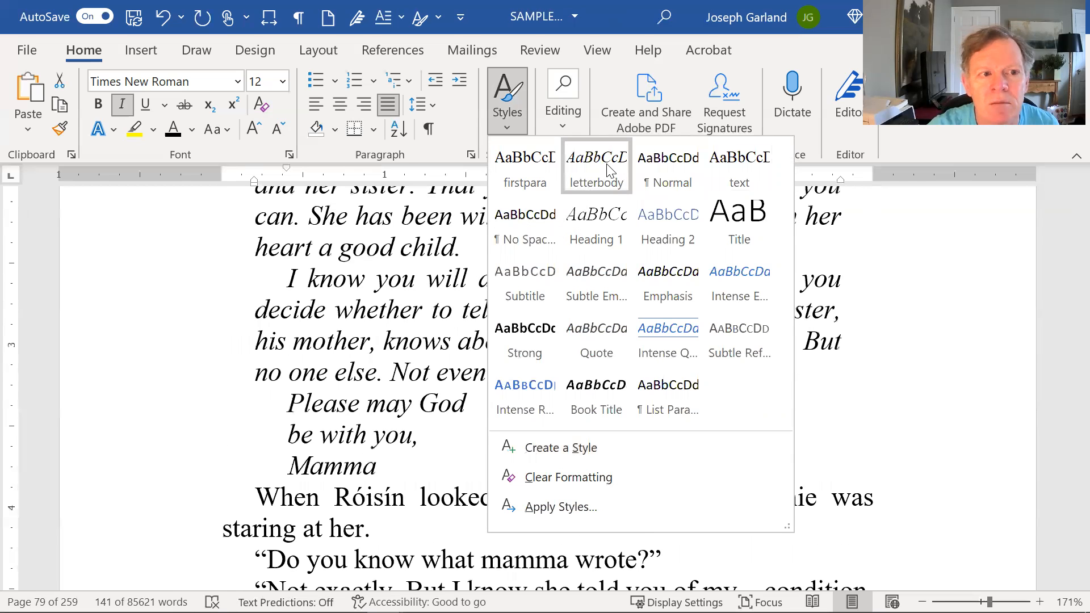
left_click(594, 173)
Remove the first-line indent from the letter's salutation line by setting its special indentation to (none)
scroll(463, 414, "up", 1)
left_click(408, 420)
scroll(463, 417, "up", 2)
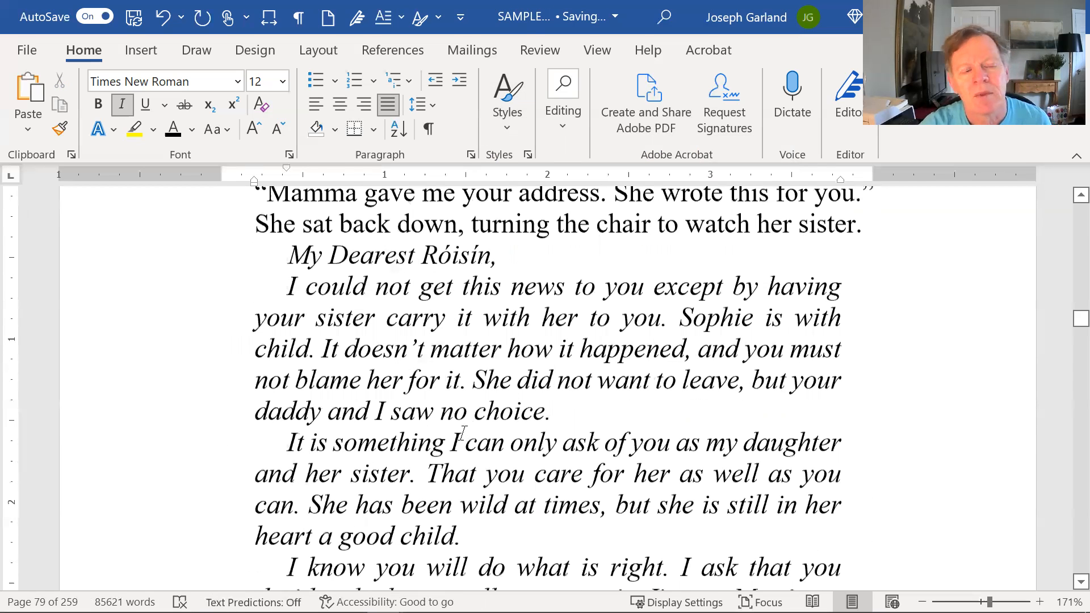
scroll(465, 431, "up", 2)
left_click(386, 368)
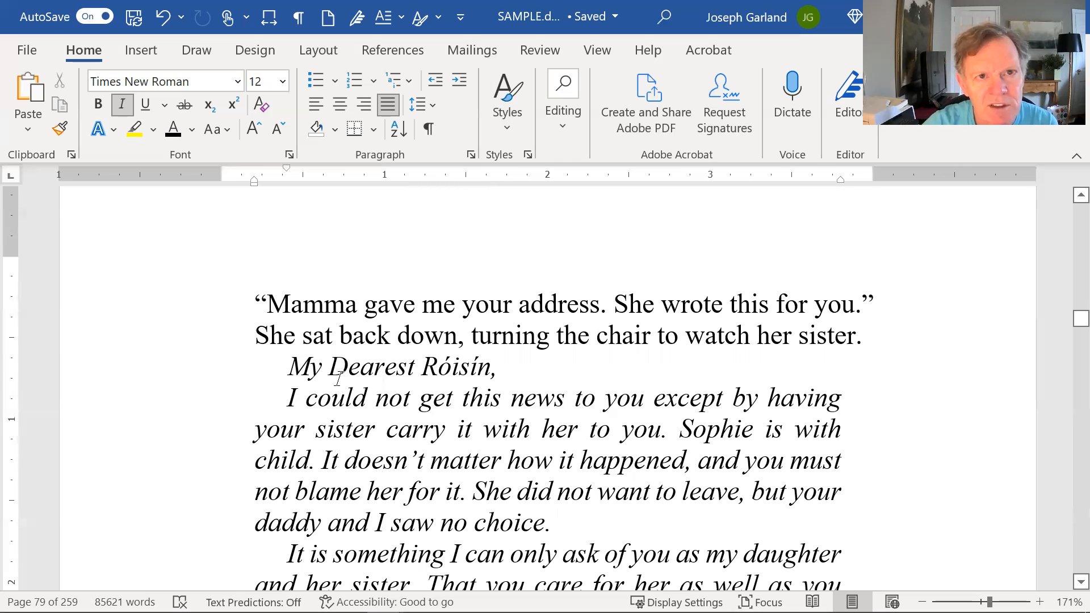
left_click(470, 157)
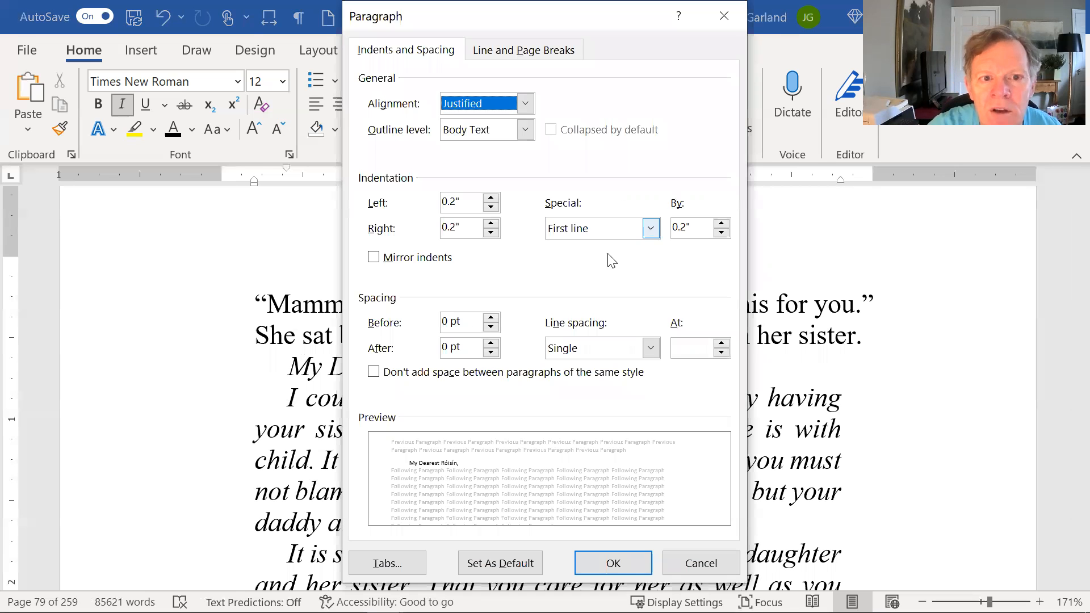
left_click(602, 228)
left_click(580, 249)
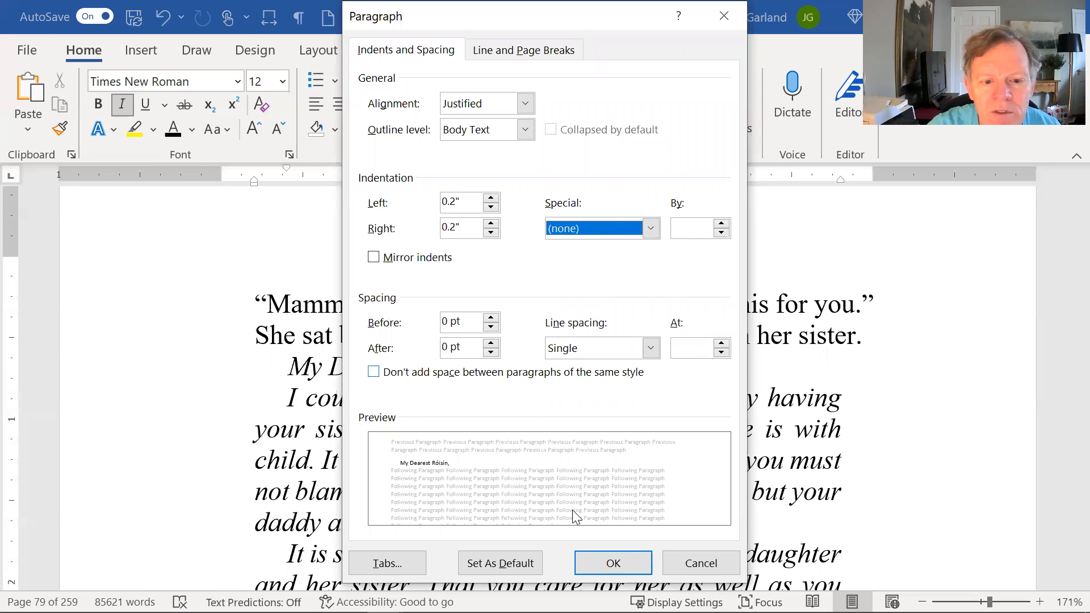
key("Return")
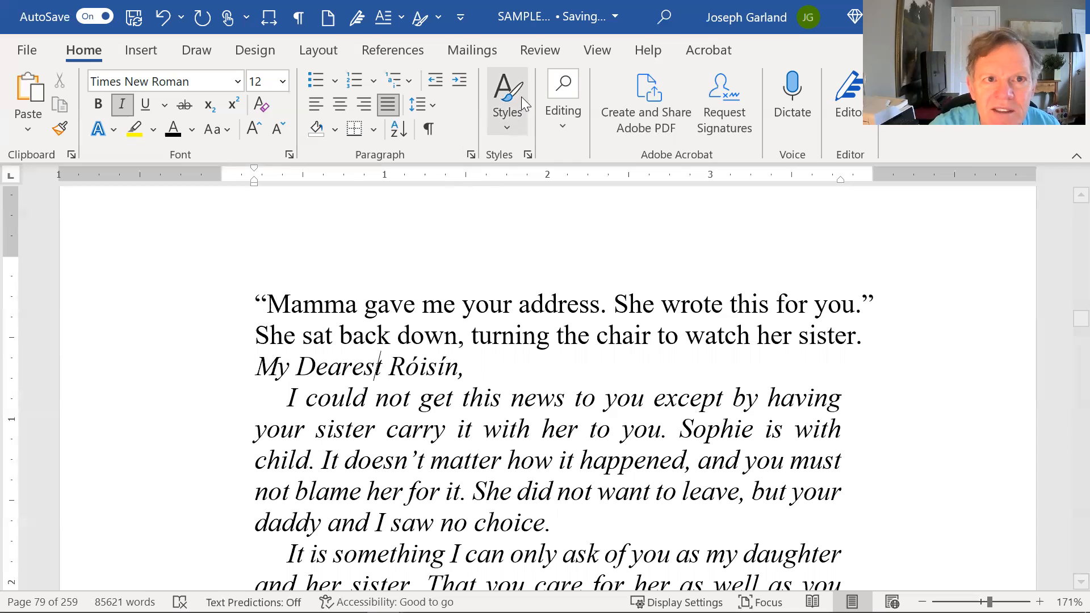
Create a new style named "letterdear" from the formatting of the letter's salutation line
right_click(413, 366)
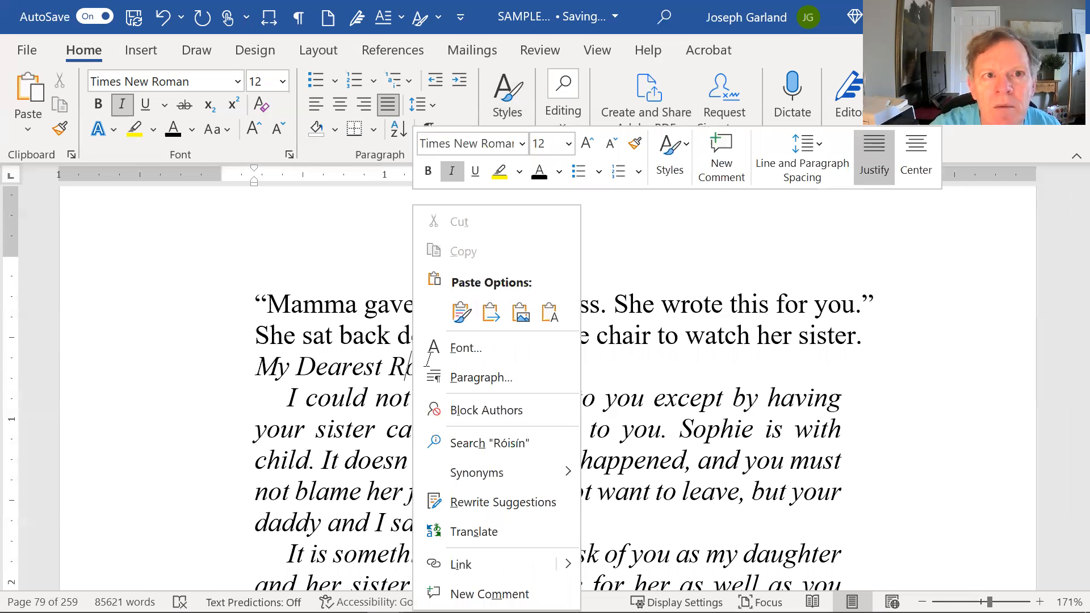
left_click(510, 106)
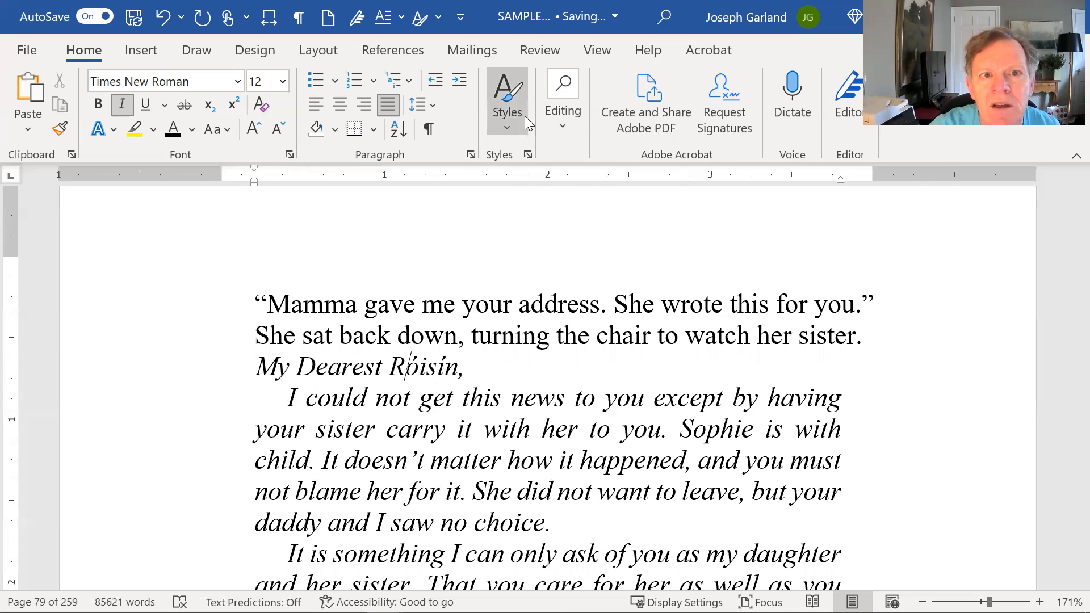
left_click(524, 116)
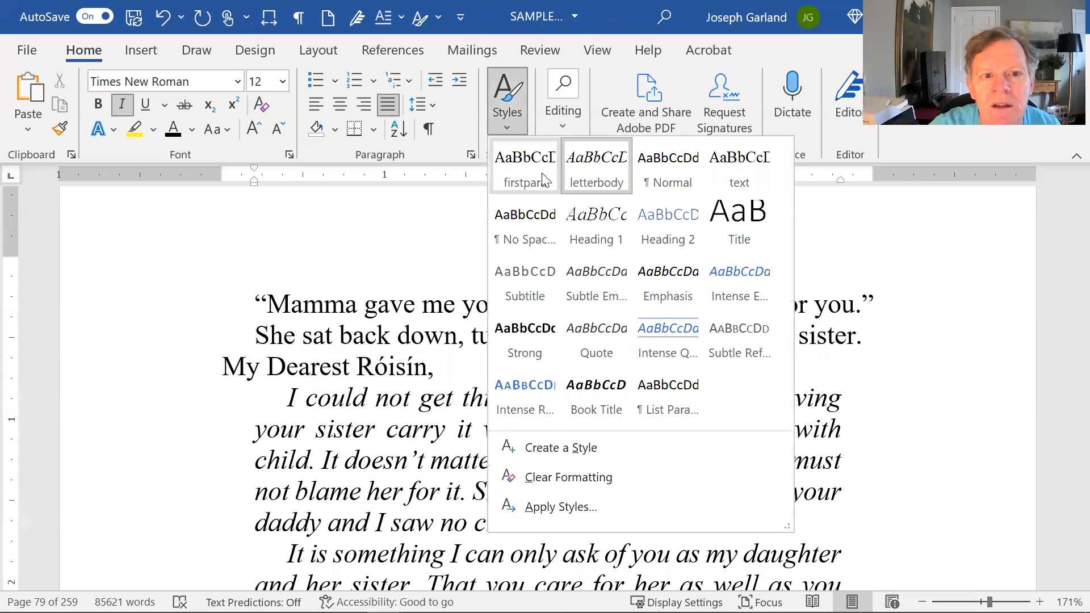
left_click(527, 457)
key("BackSpace")
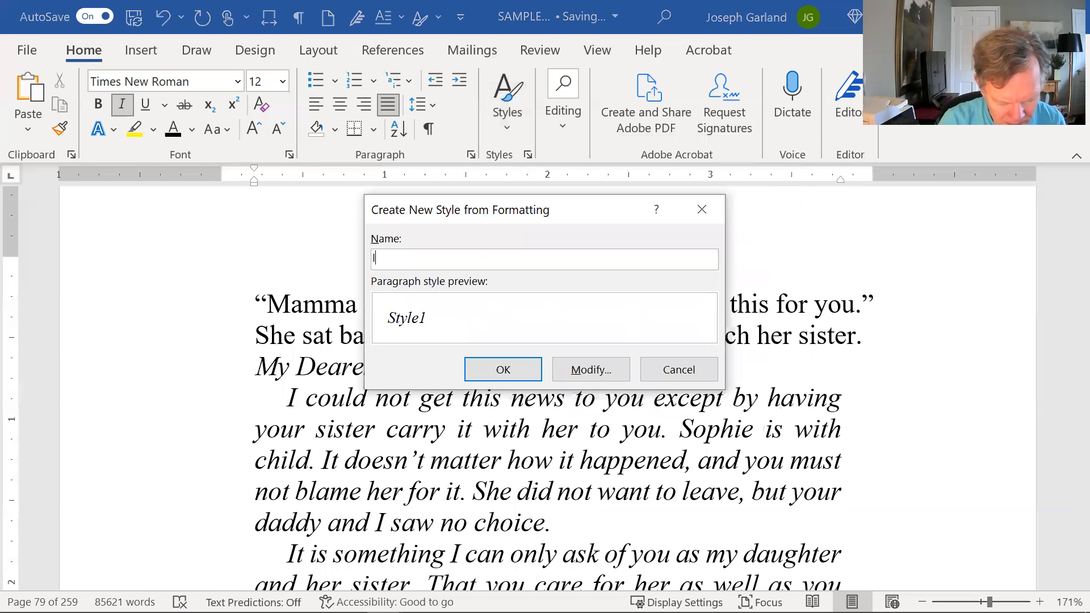
type("letterdear")
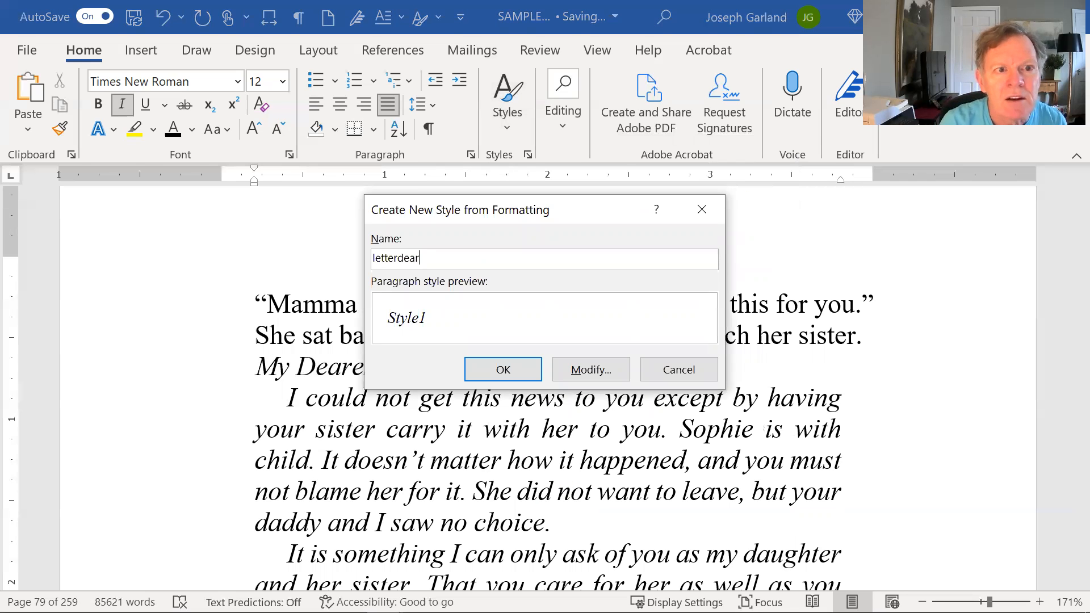
key("Return")
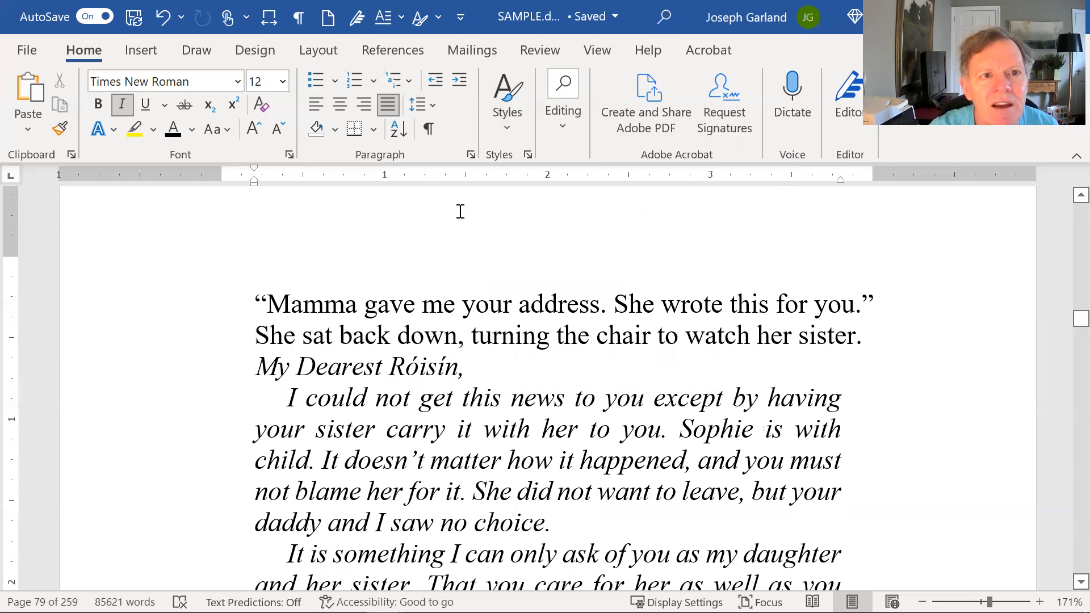
Set the spacing before the salutation line to 6 pt and update the letterdear style to match it
left_click(471, 155)
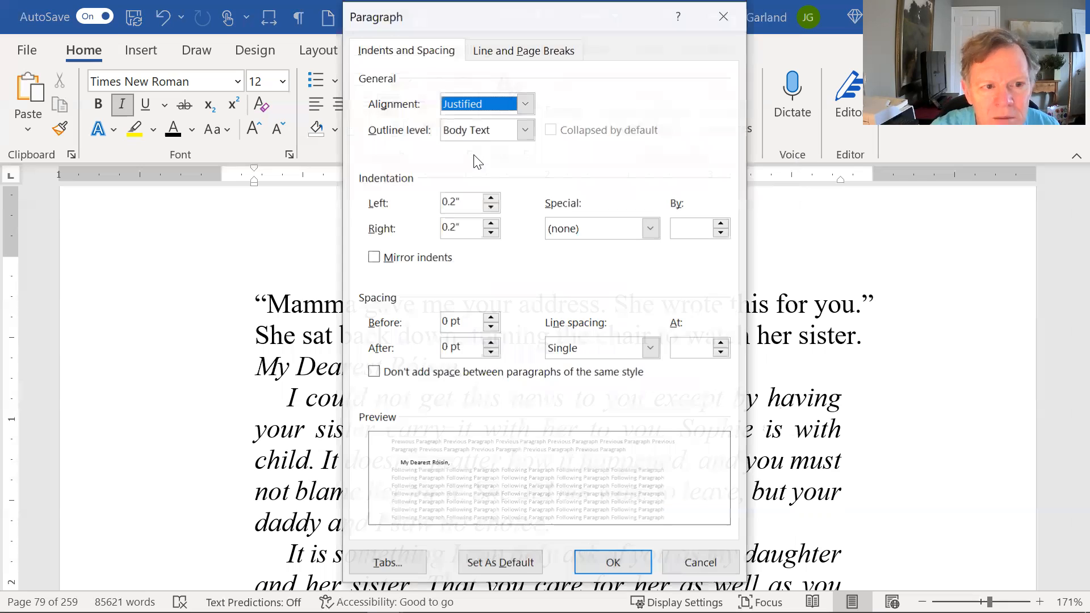
left_click(491, 319)
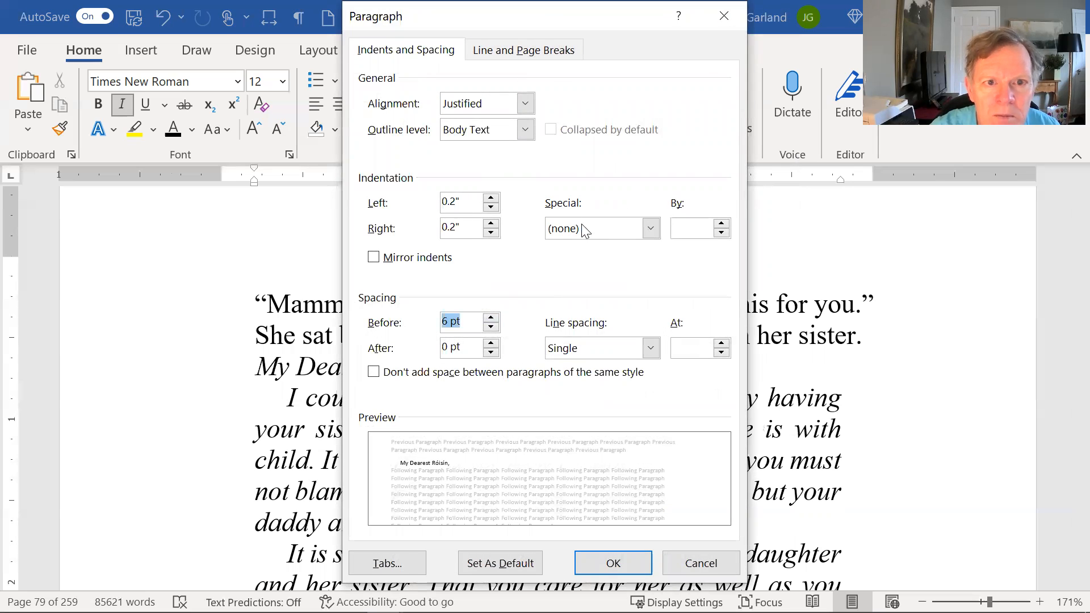
left_click(621, 562)
left_click(410, 387)
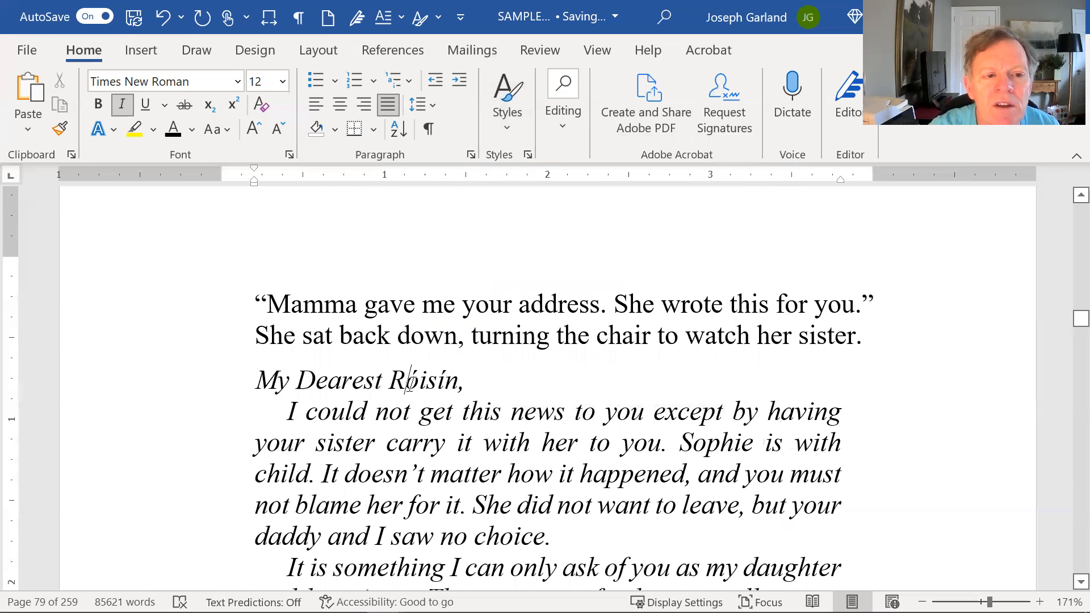
left_click(509, 94)
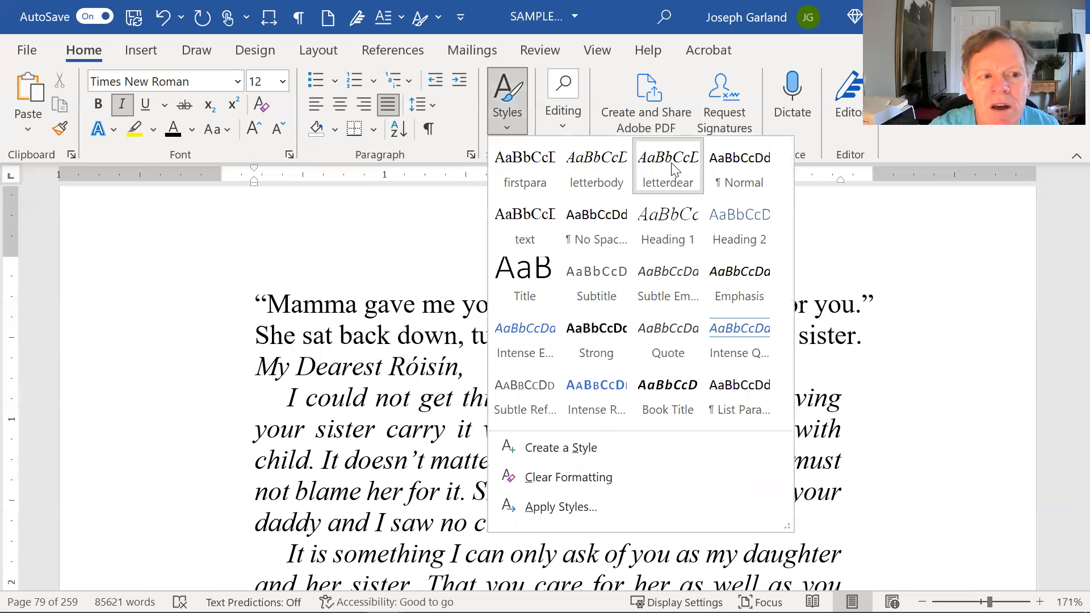
right_click(673, 169)
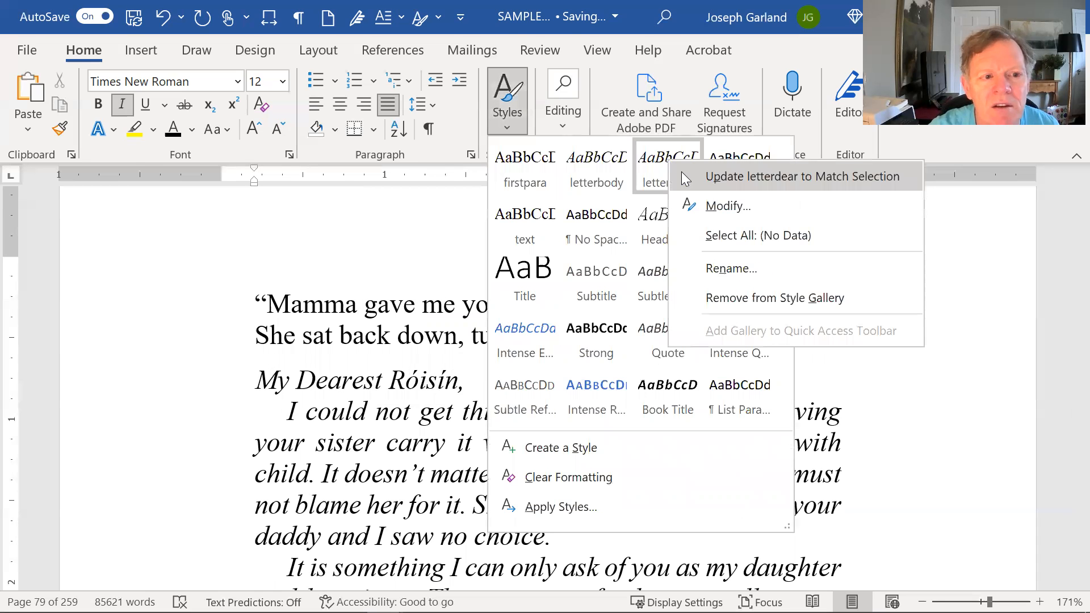
left_click(460, 446)
Set the left indent of the letter's three closing lines, "Please may God" through "Mamma", to 3"
scroll(460, 446, "down", 5)
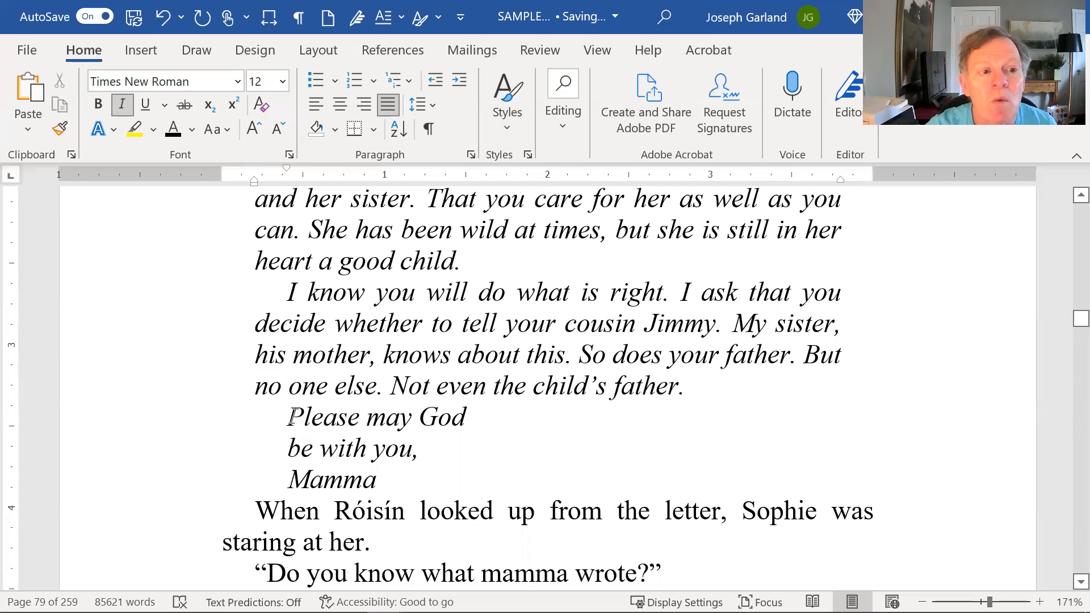
left_click_drag(323, 417, 326, 476)
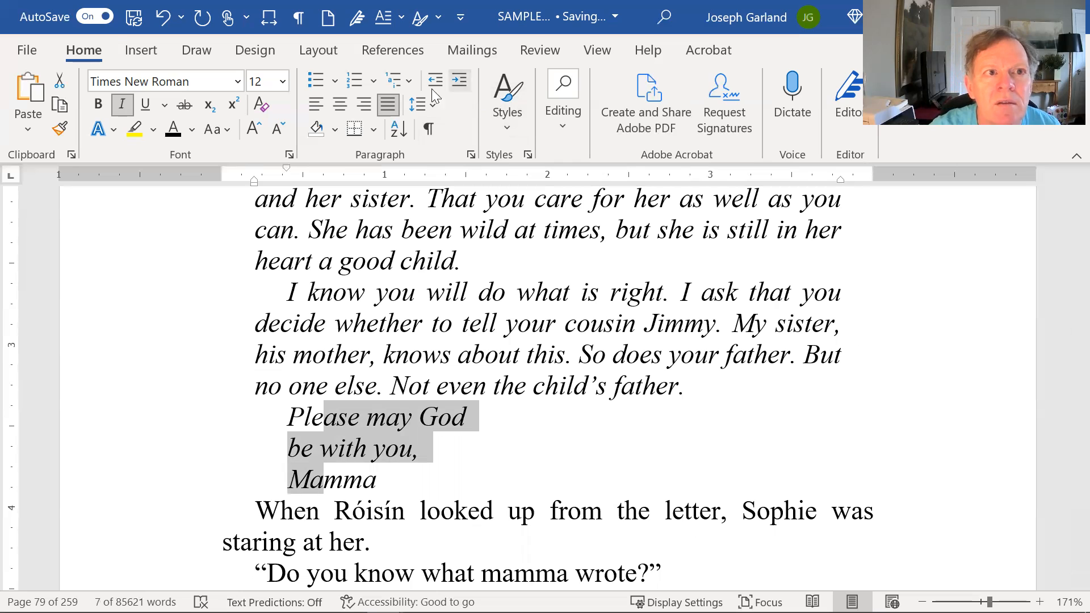
left_click(471, 155)
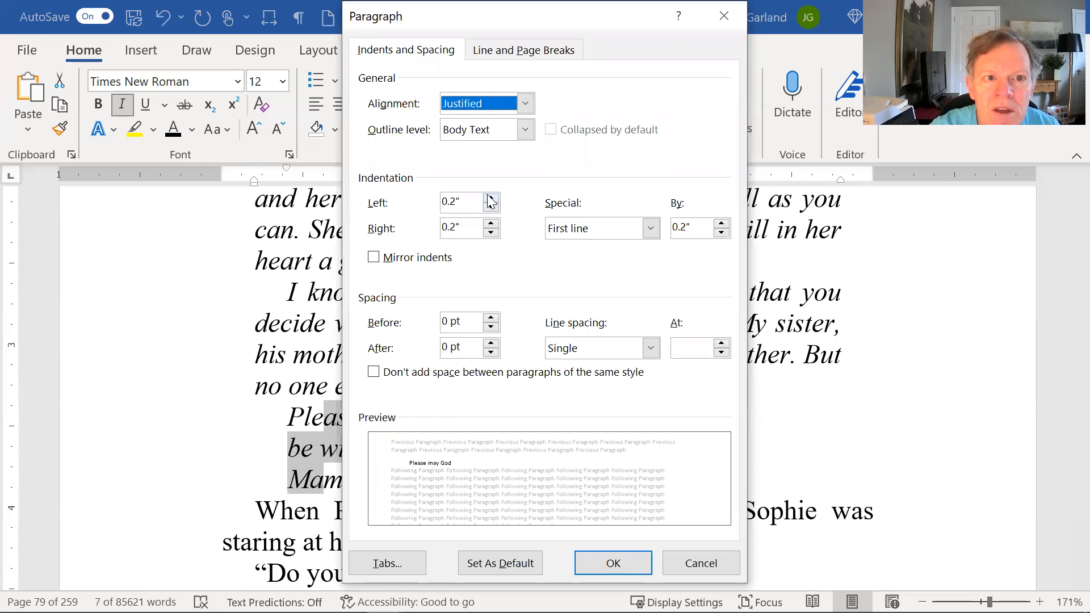
double_click(469, 204)
type("3")
key("Return")
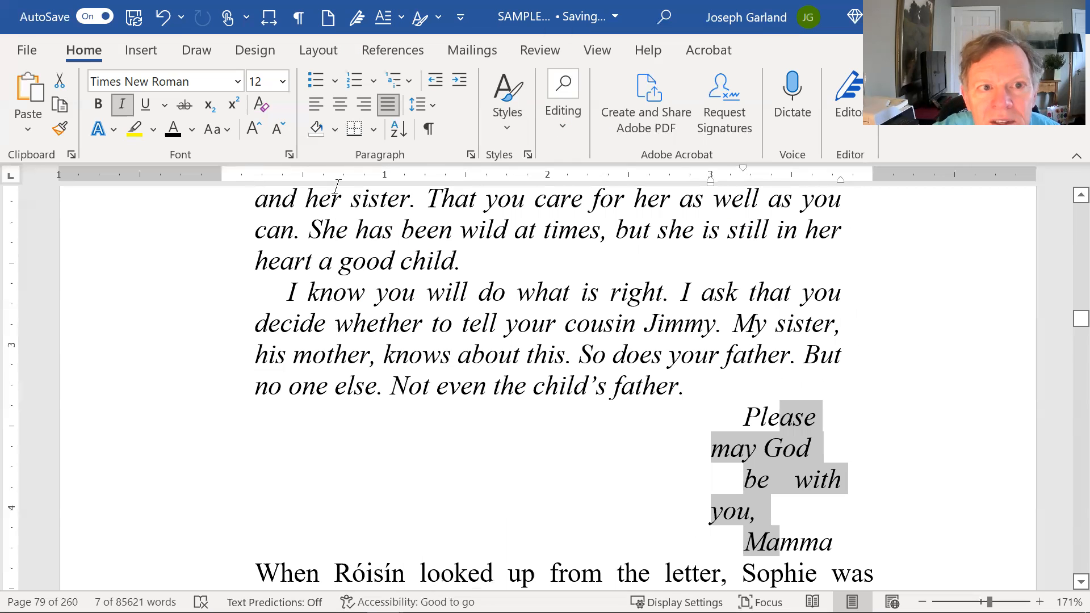
Set the left indent of the letter's three closing lines to 2"
left_click(470, 156)
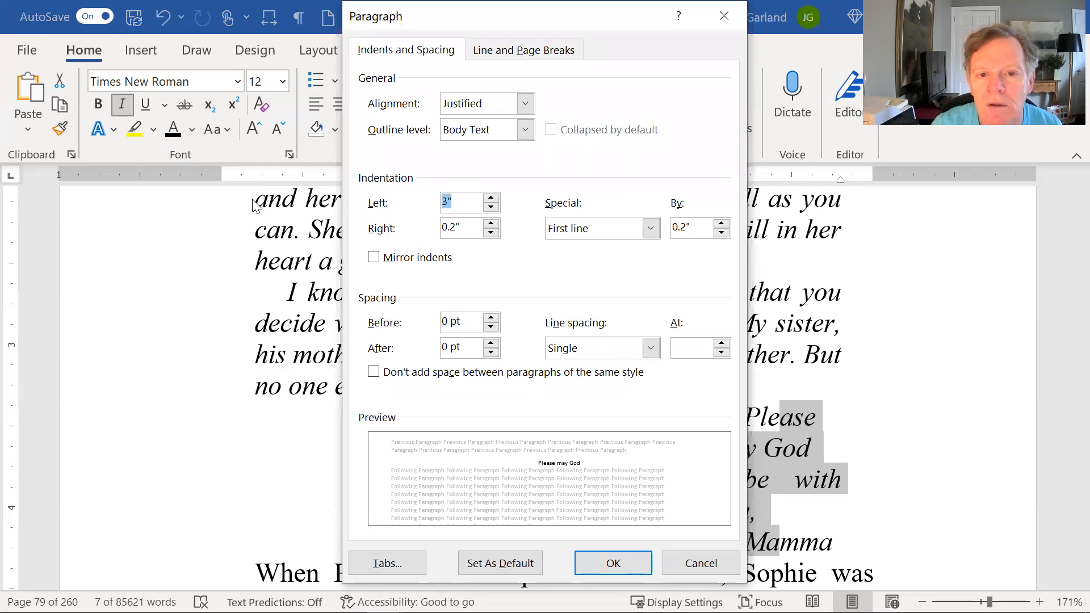
type("2")
key("Return")
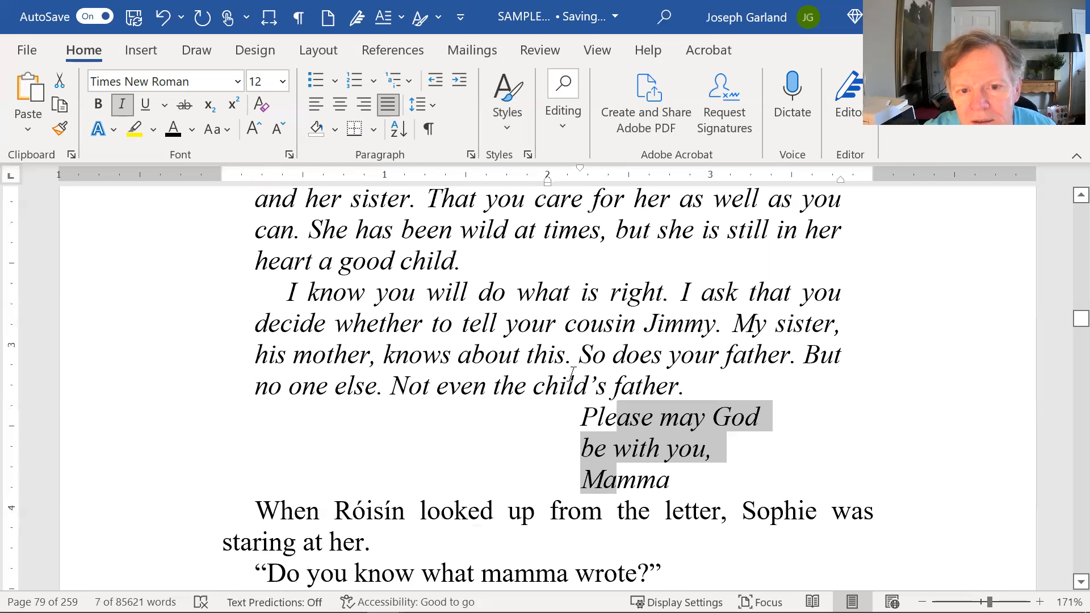
Create a new style named "letterend" from the formatting of the letter's closing line "be with you,"
left_click(644, 446)
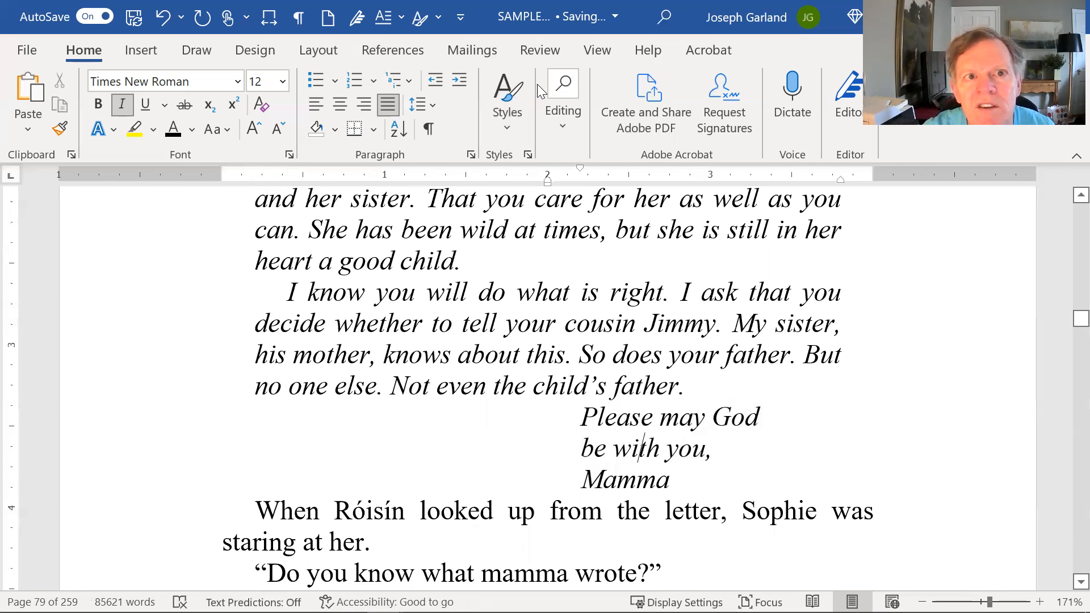
left_click(512, 113)
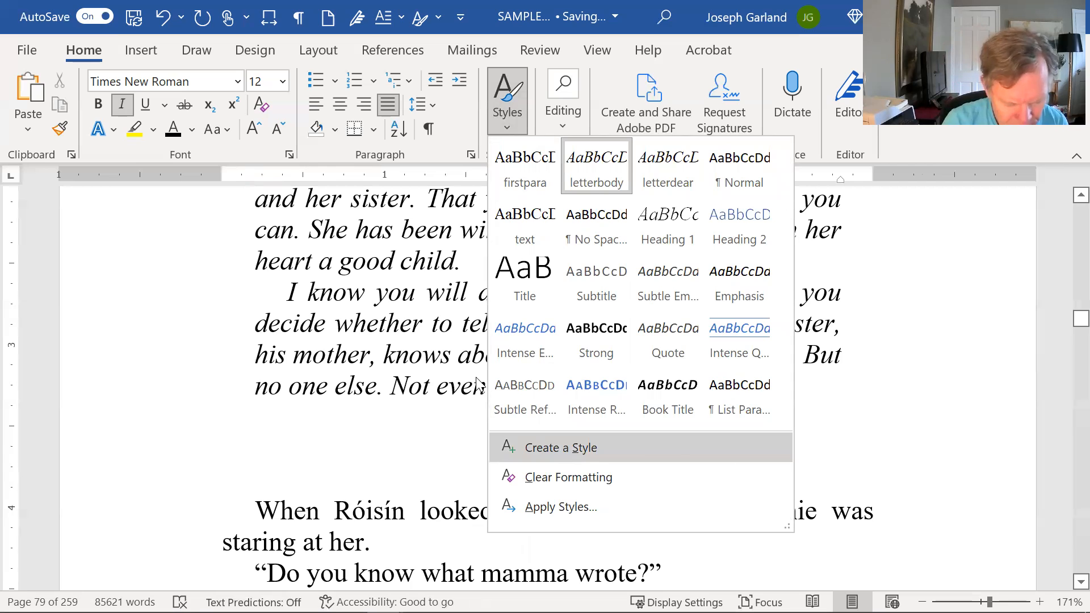
left_click(561, 447)
type("letterend")
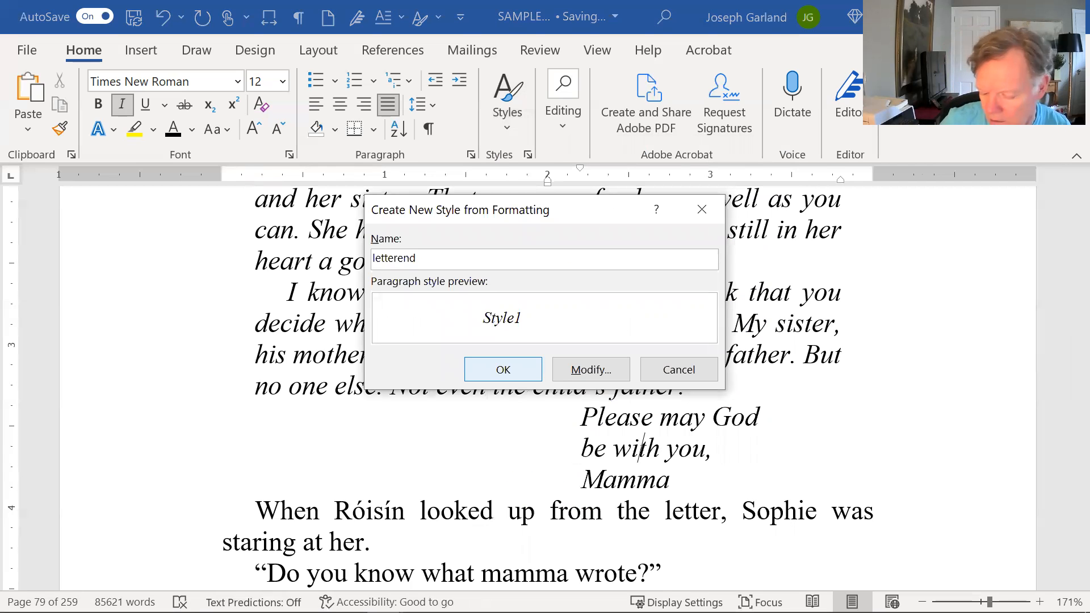
key("Return")
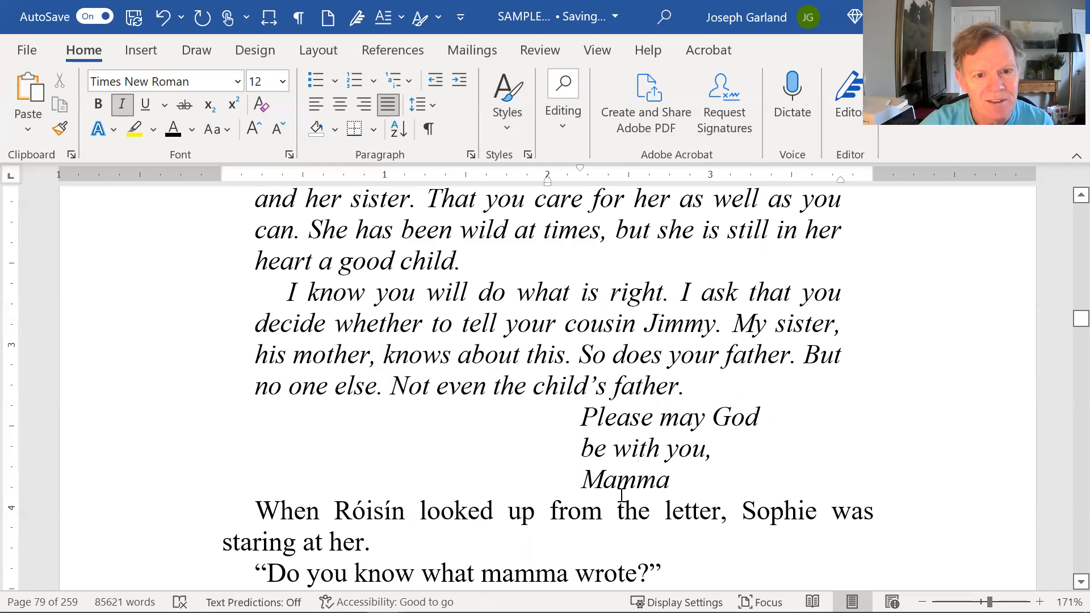
Set the spacing after the letter's final line, "Mamma", to 6 pt
left_click(634, 448)
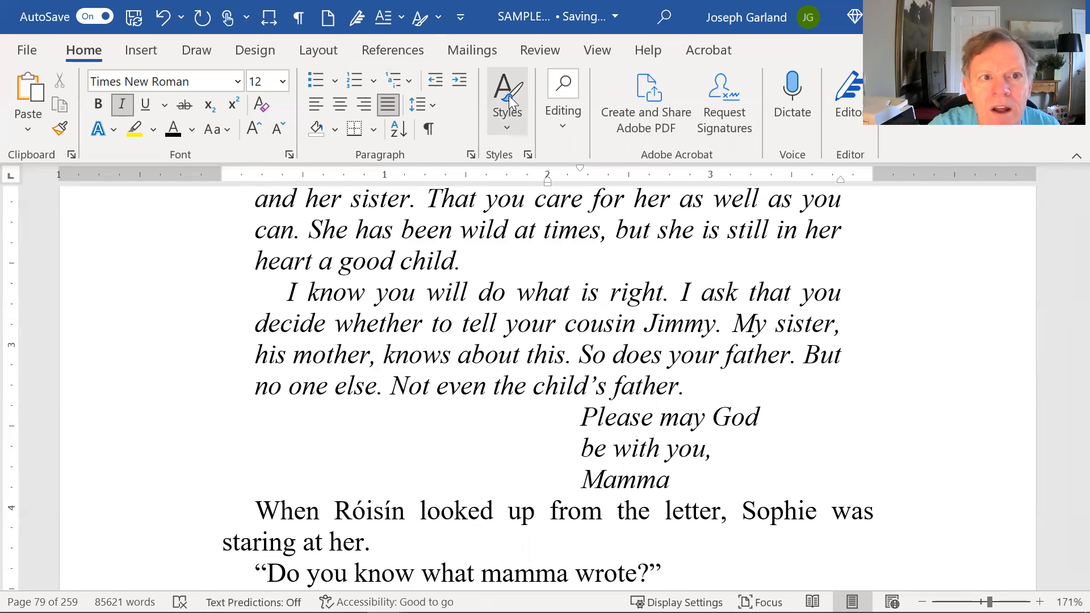
left_click(471, 154)
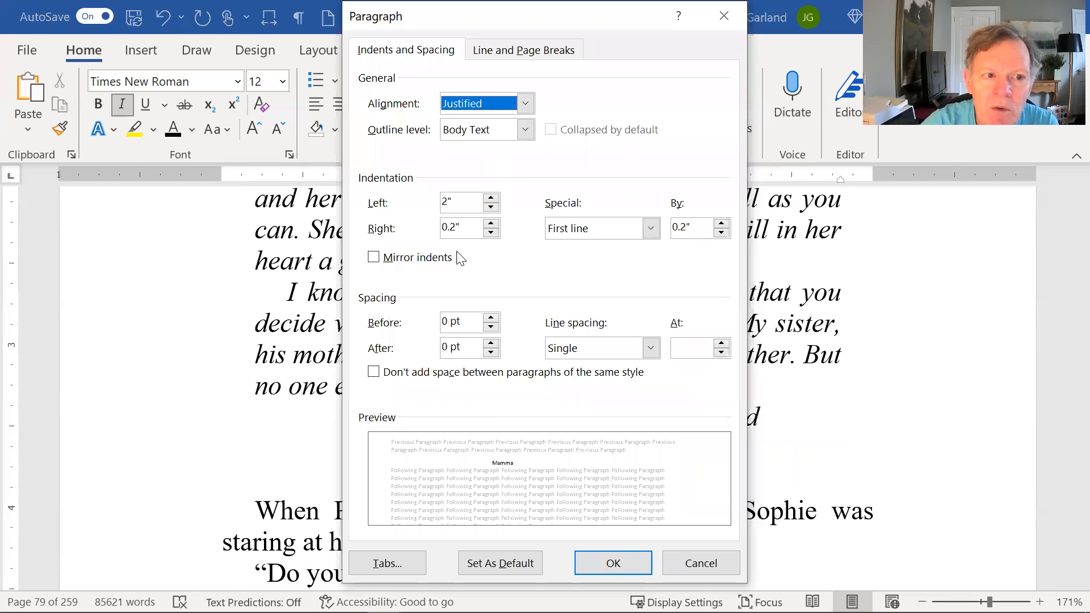
left_click(490, 343)
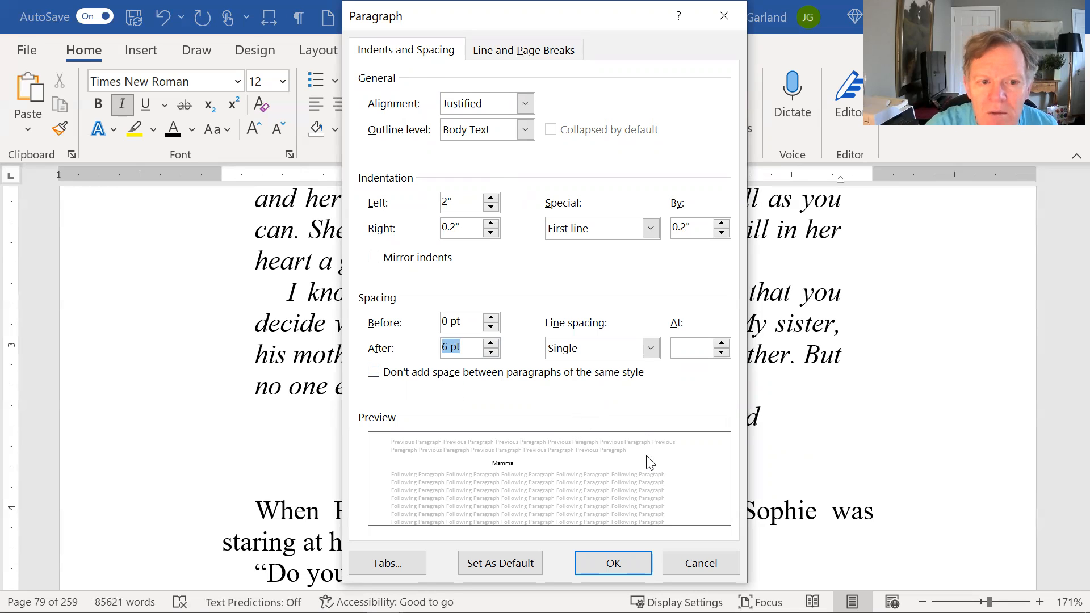
left_click(627, 559)
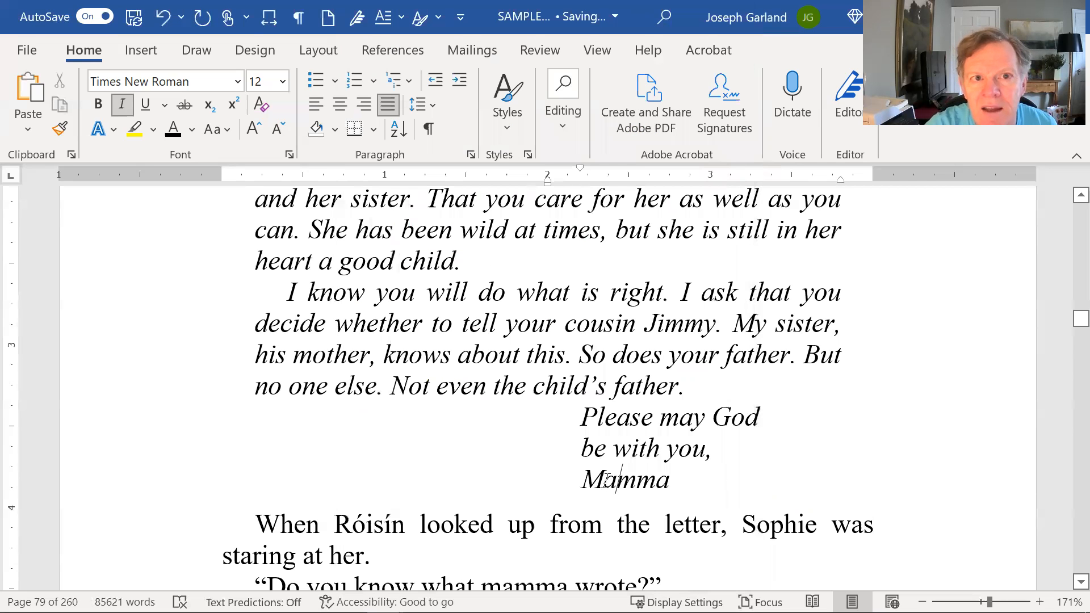
Update the letterbody style to match the "Mamma" line and check the effect on the rest of the letter
left_click(492, 96)
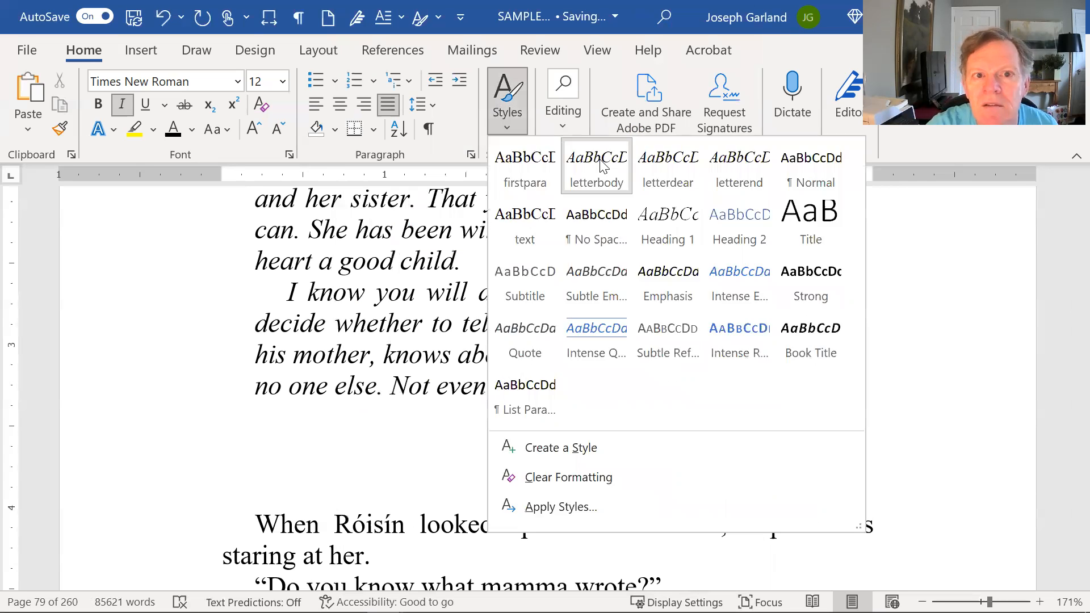
right_click(604, 165)
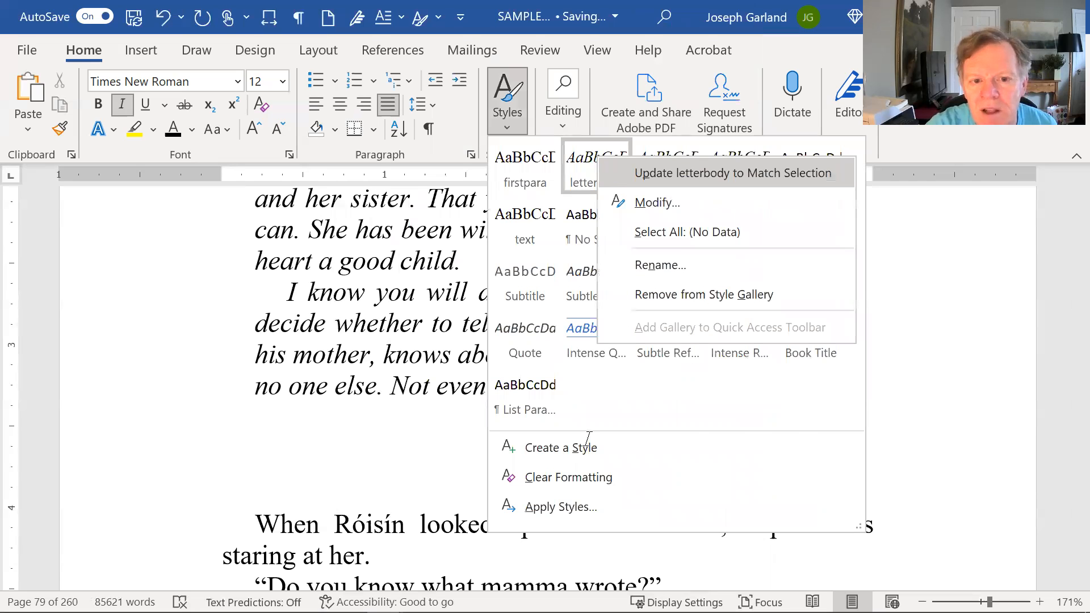
key("Return")
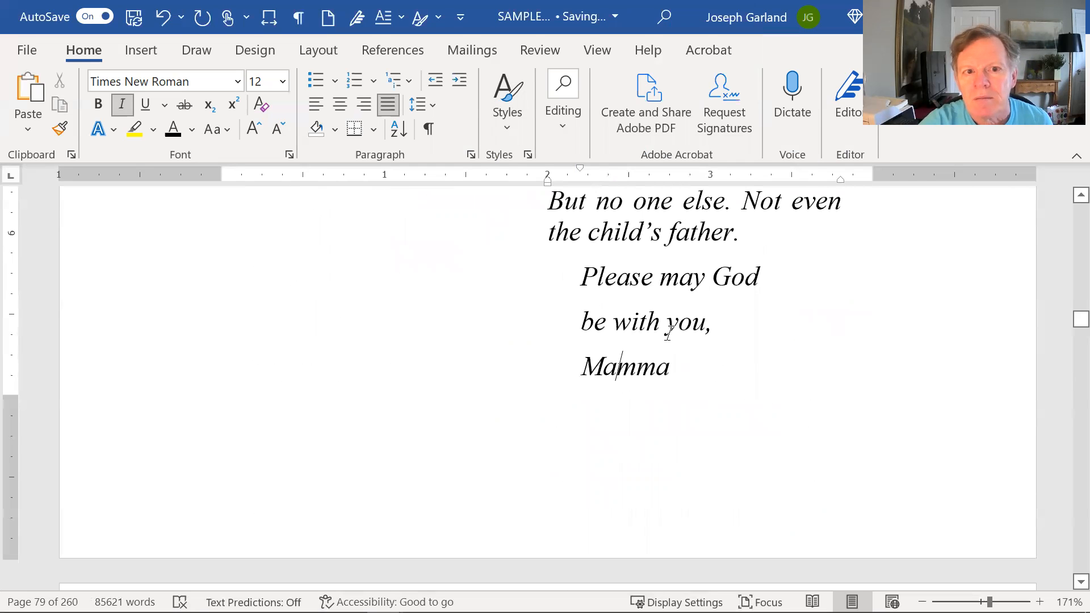
scroll(640, 251, "up", 10)
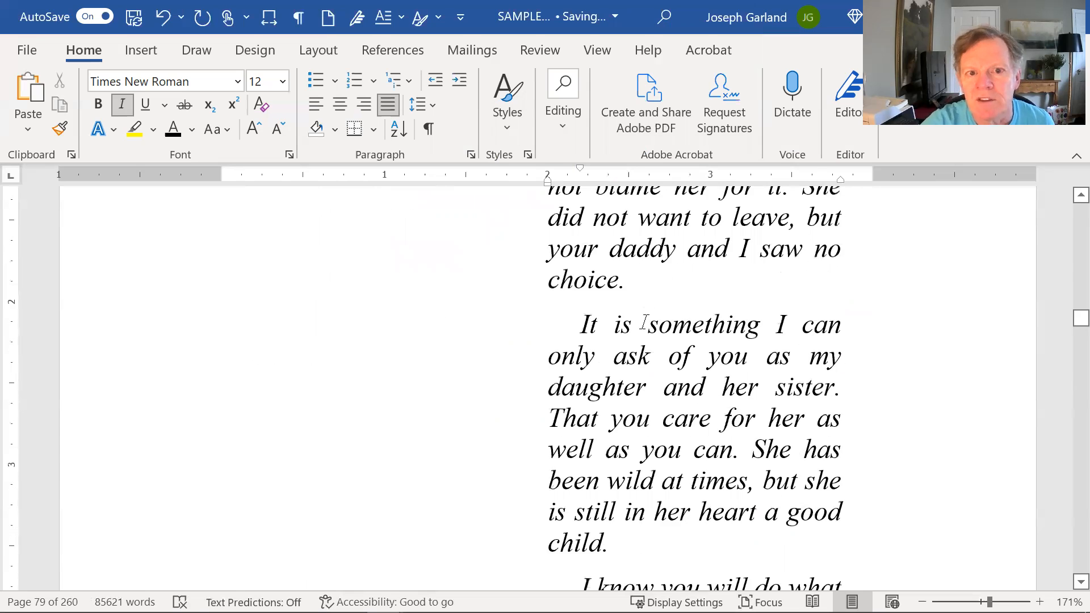
scroll(644, 323, "up", 10)
scroll(644, 323, "down", 6)
scroll(644, 323, "down", 8)
Turn on "Don't add space between paragraphs of the same style" for the "Please may God" line
left_click(629, 272)
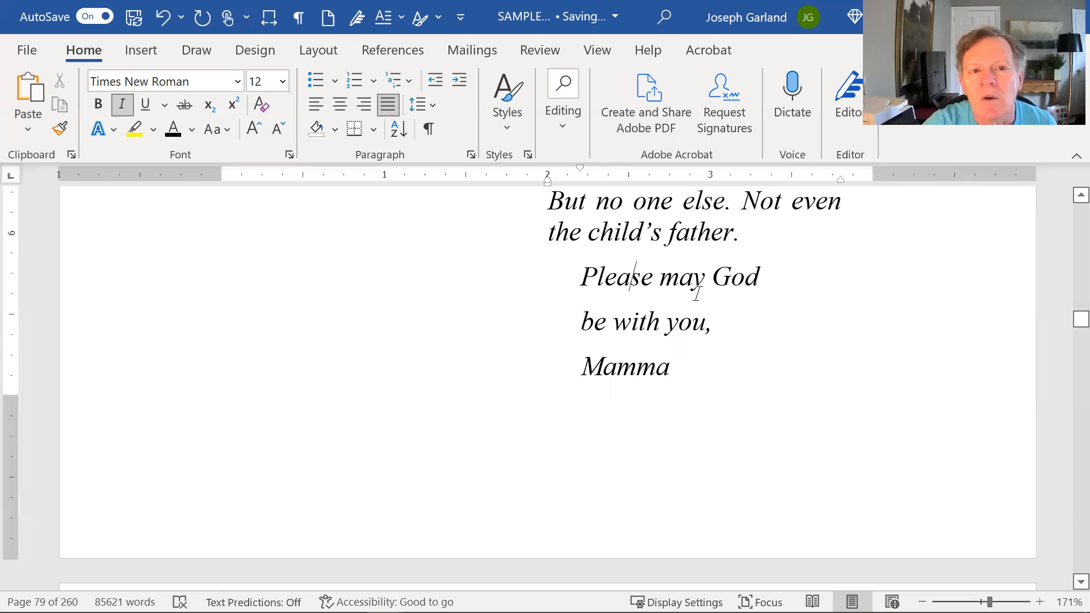
left_click(470, 155)
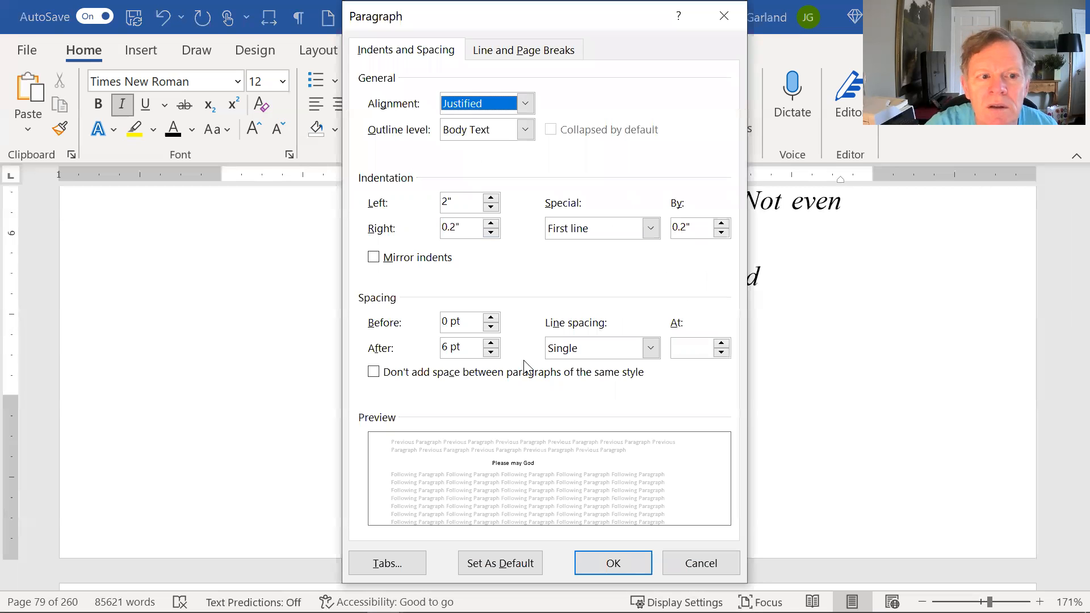
left_click(373, 373)
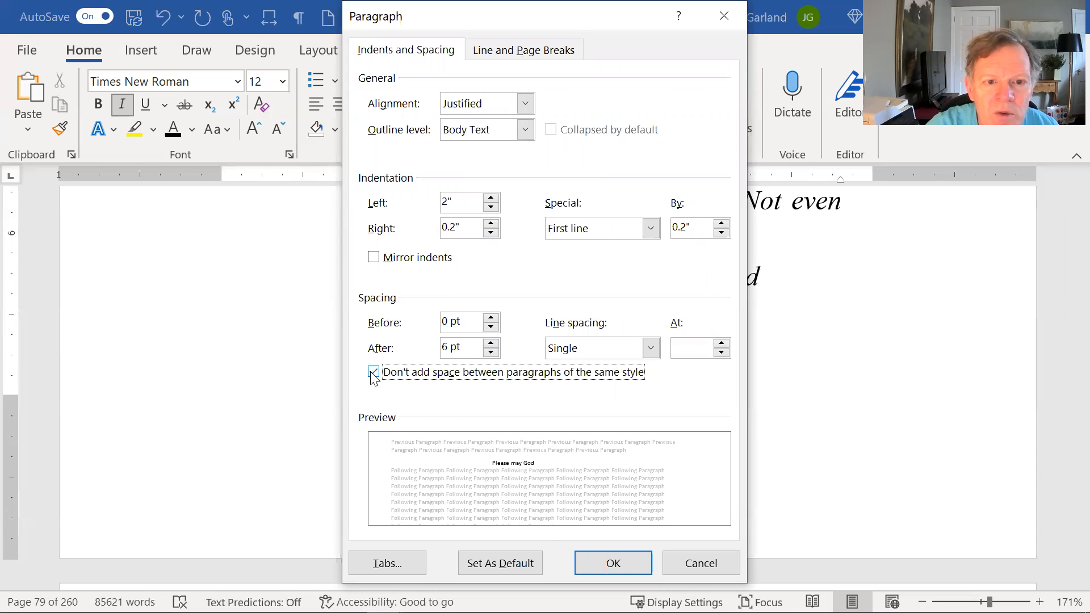
left_click(614, 565)
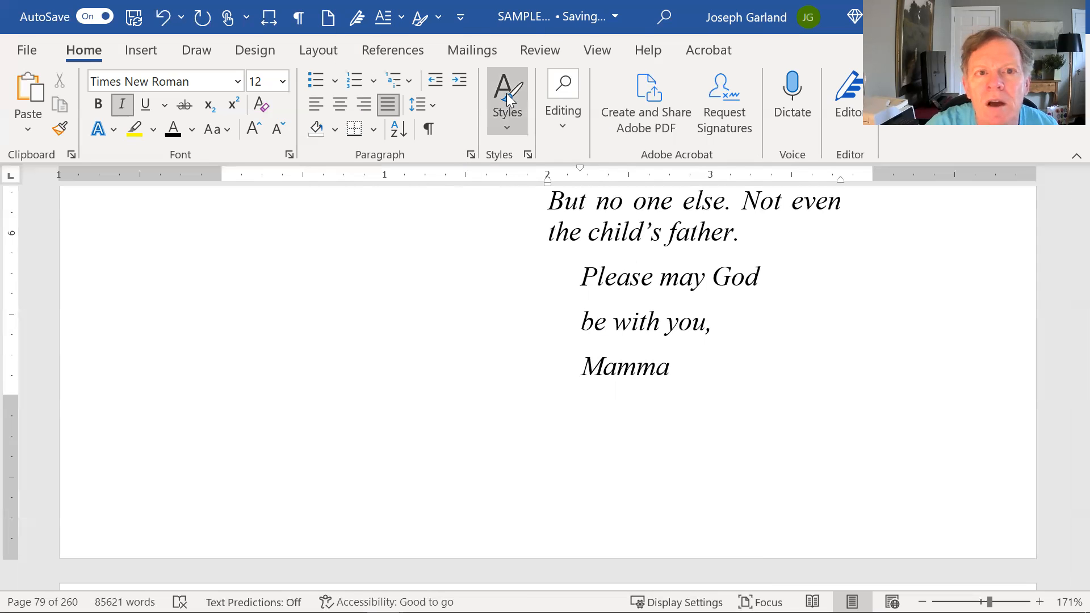
Undo the recent paragraph option change and the update of the letterbody style
left_click(506, 93)
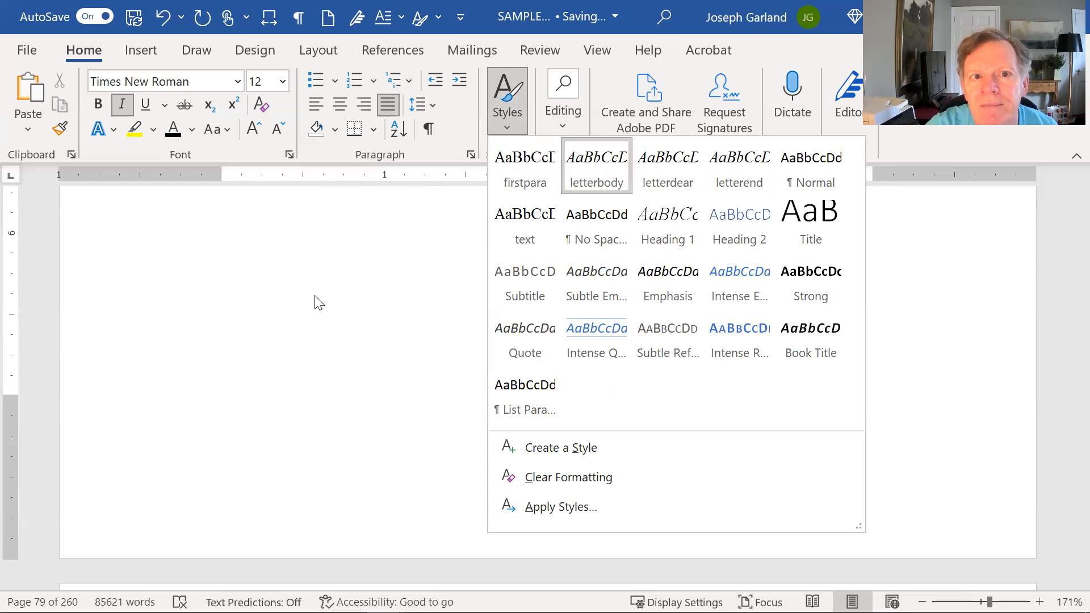
left_click(748, 149)
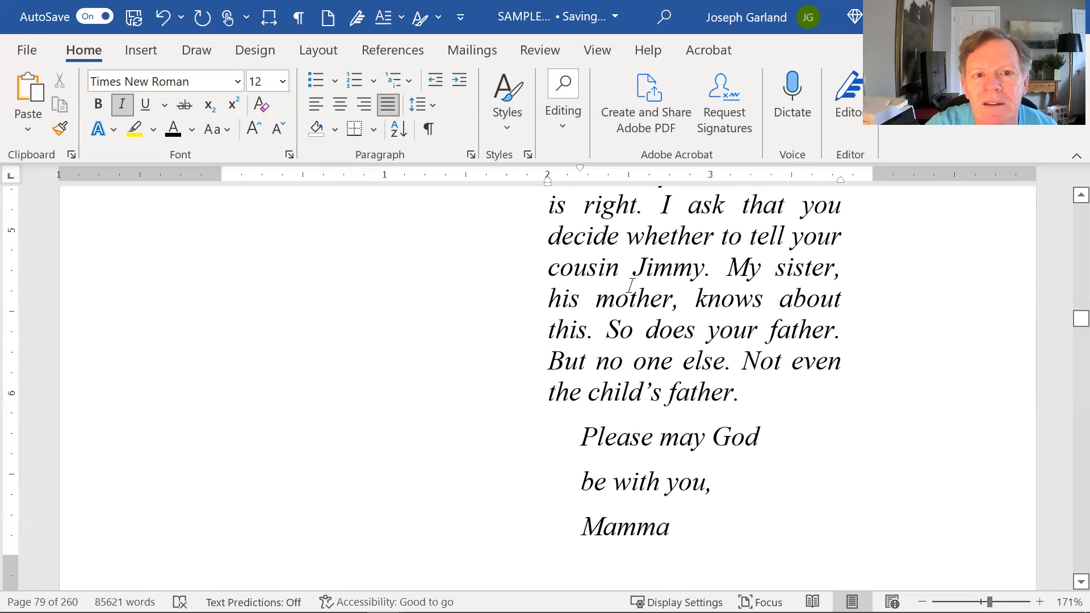
left_click(163, 18)
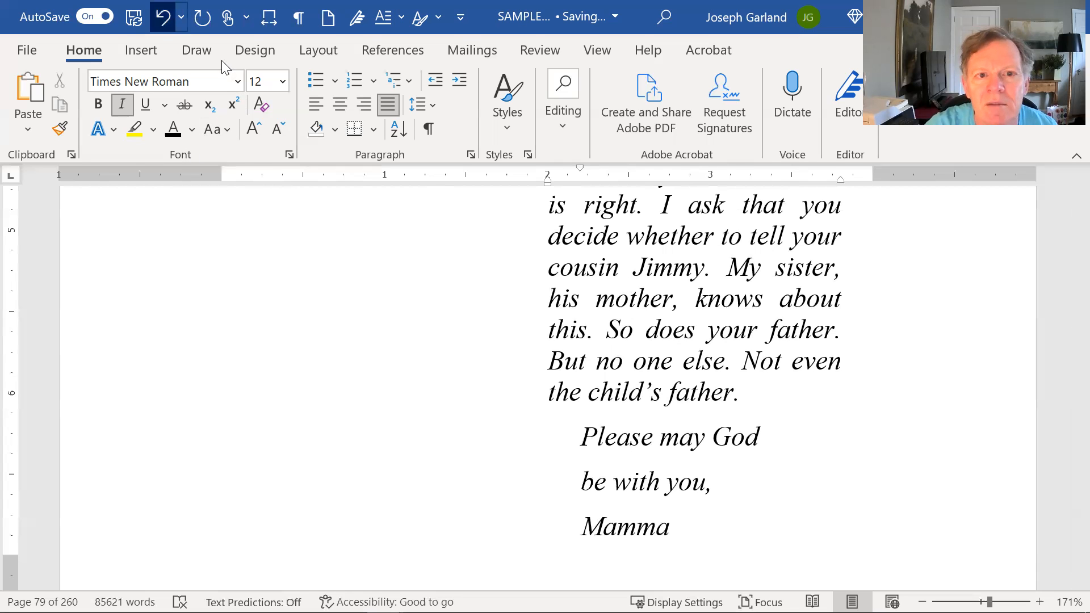
left_click(163, 18)
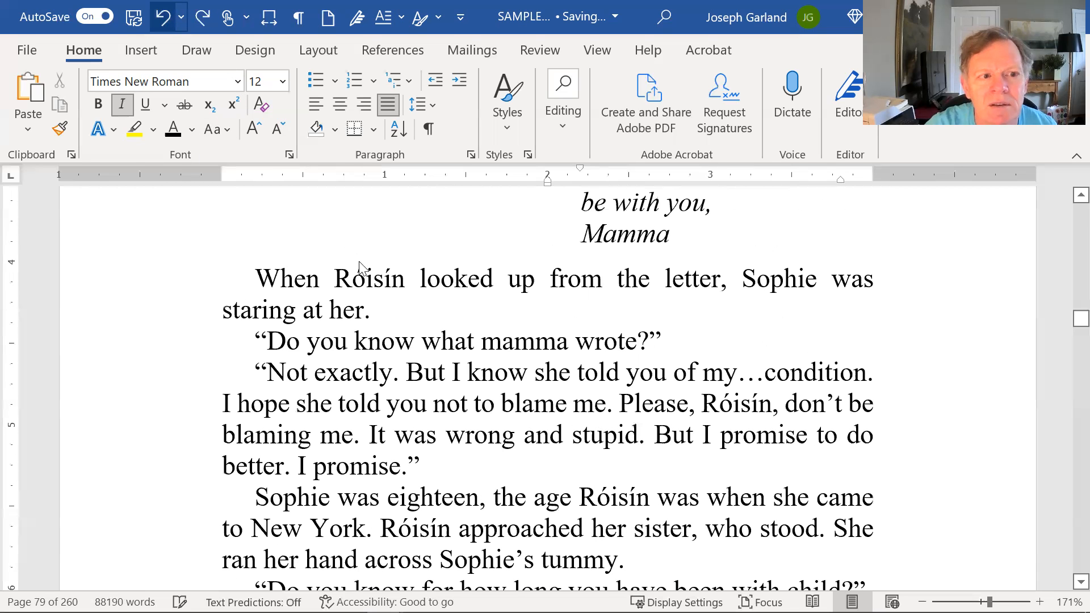
scroll(530, 262, "up", 3)
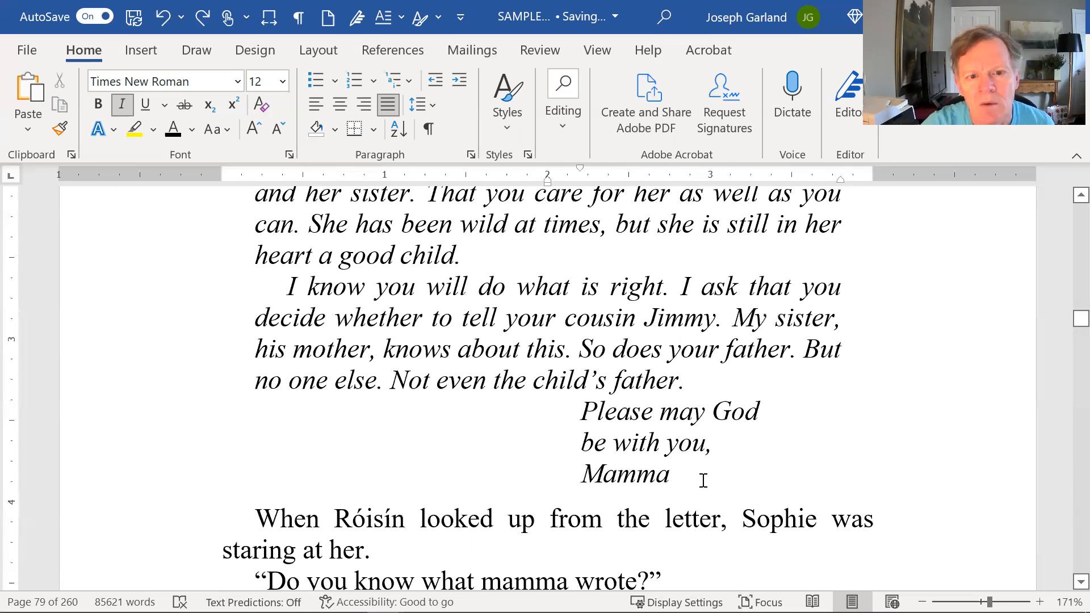
Apply the letterend style to the letter's "Please may God" line
left_click(620, 411)
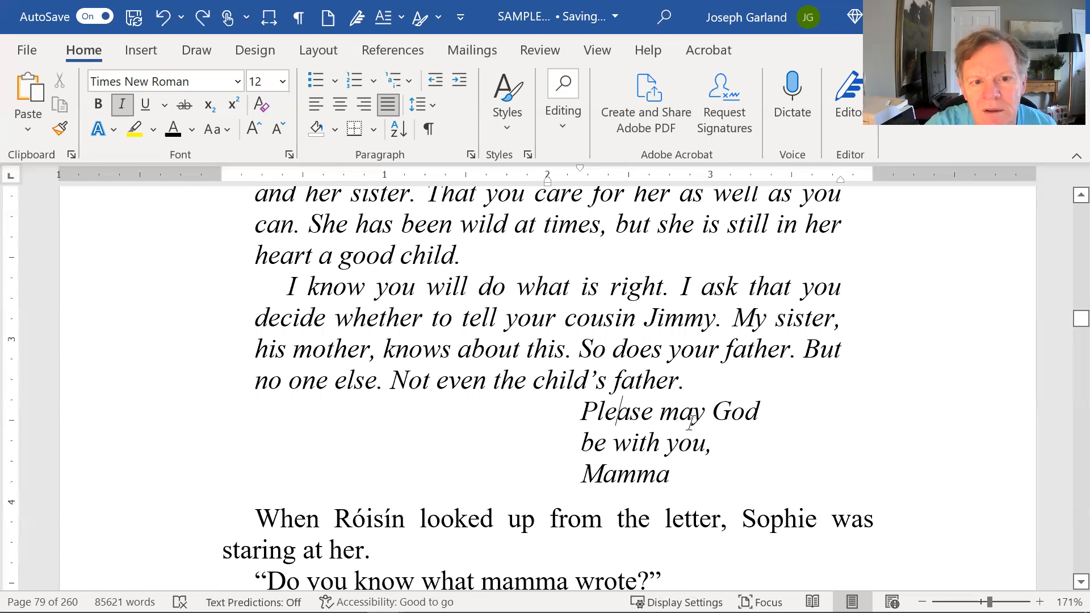
left_click(518, 98)
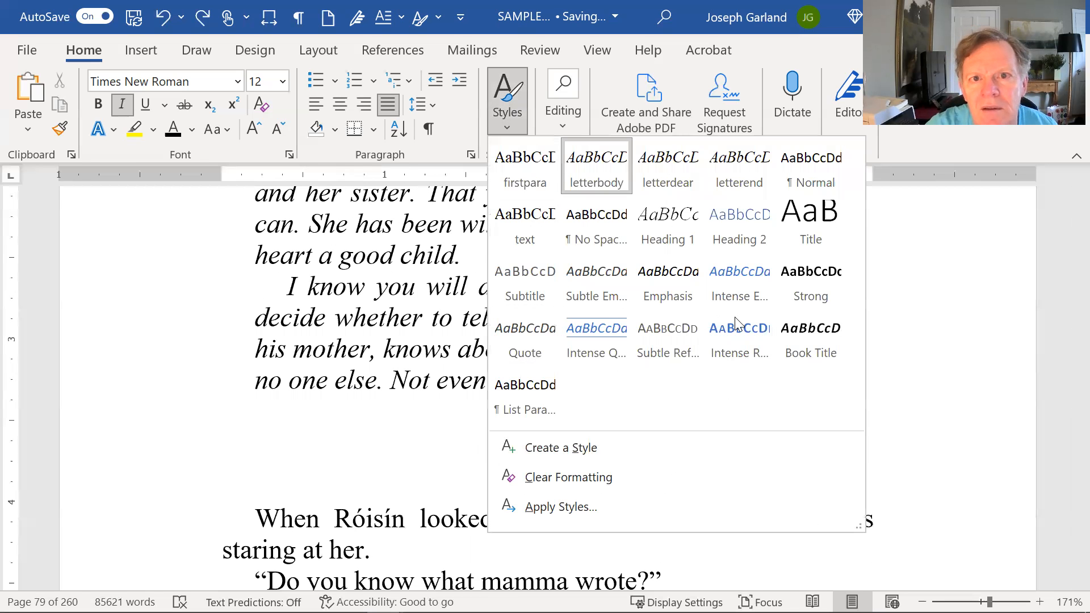
left_click(735, 170)
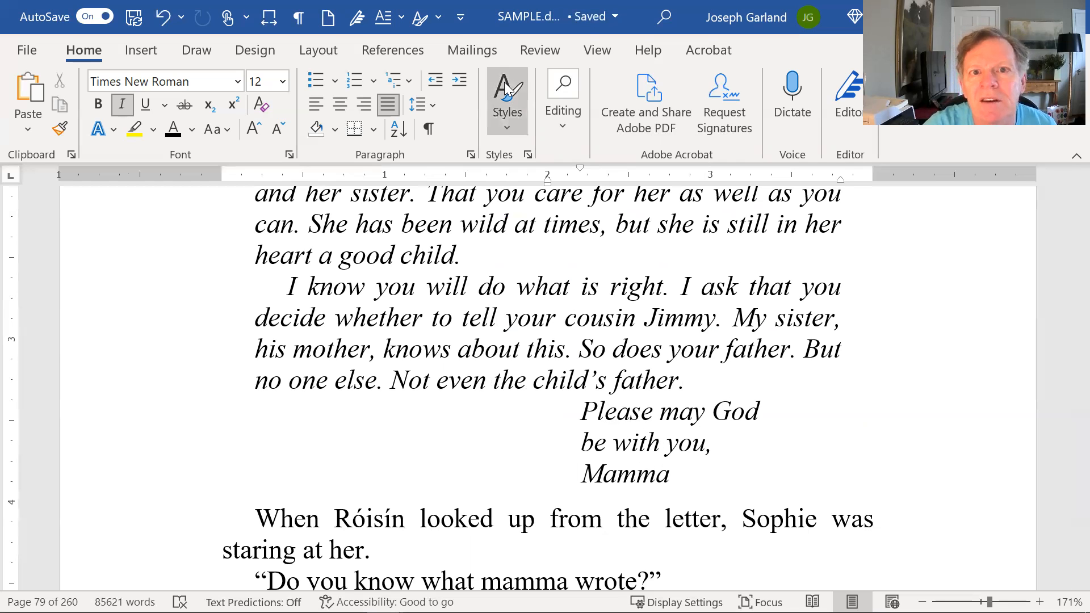
left_click(507, 91)
left_click(730, 185)
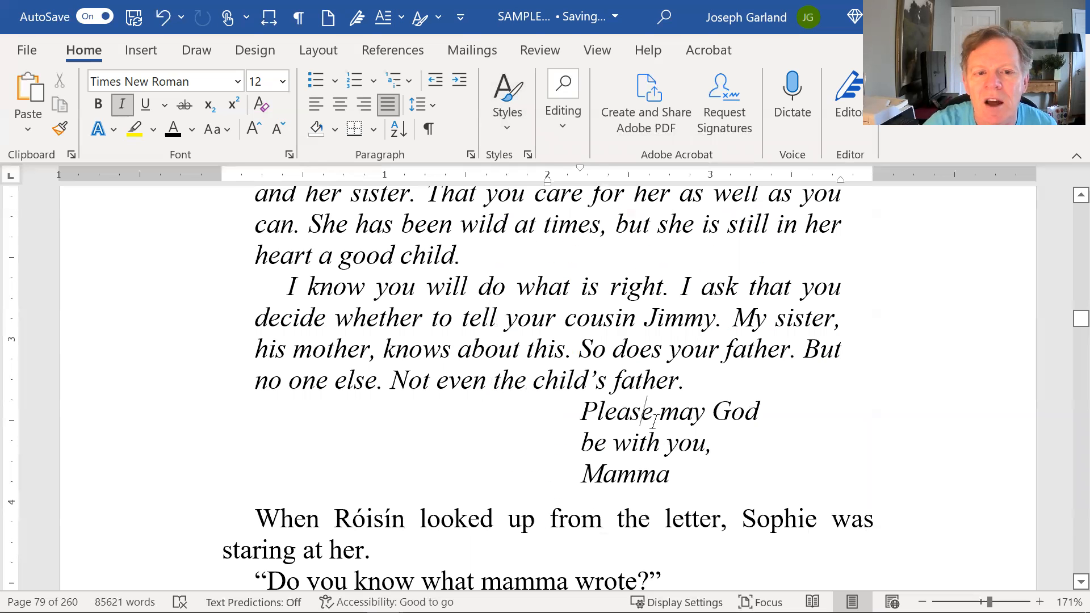
Set the "Please may God" line's spacing after to 6 pt and suppress added space between paragraphs of the same style
left_click(472, 155)
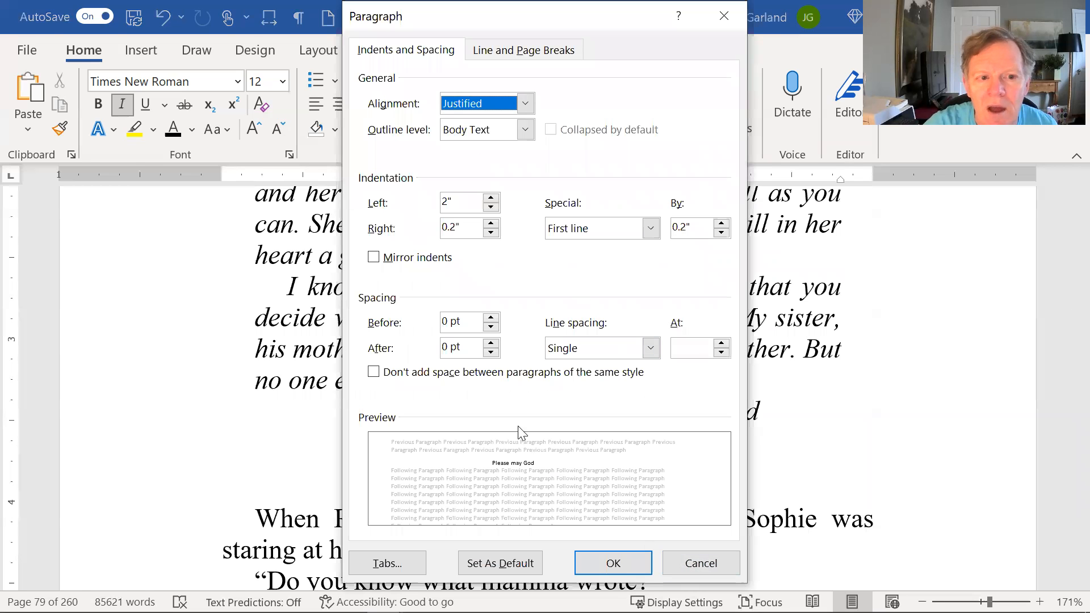
left_click(492, 345)
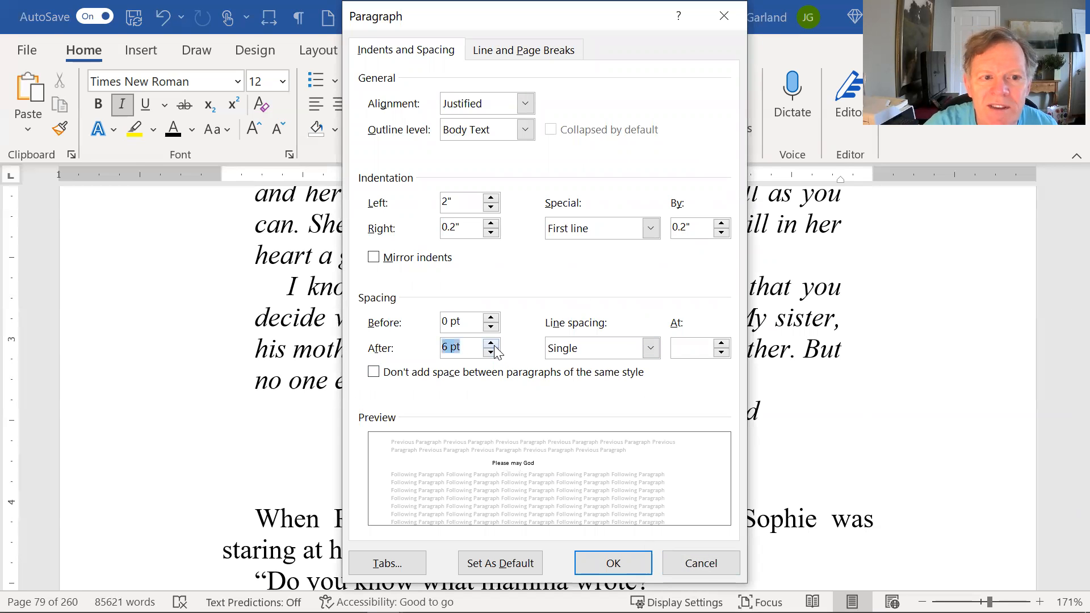
left_click(373, 373)
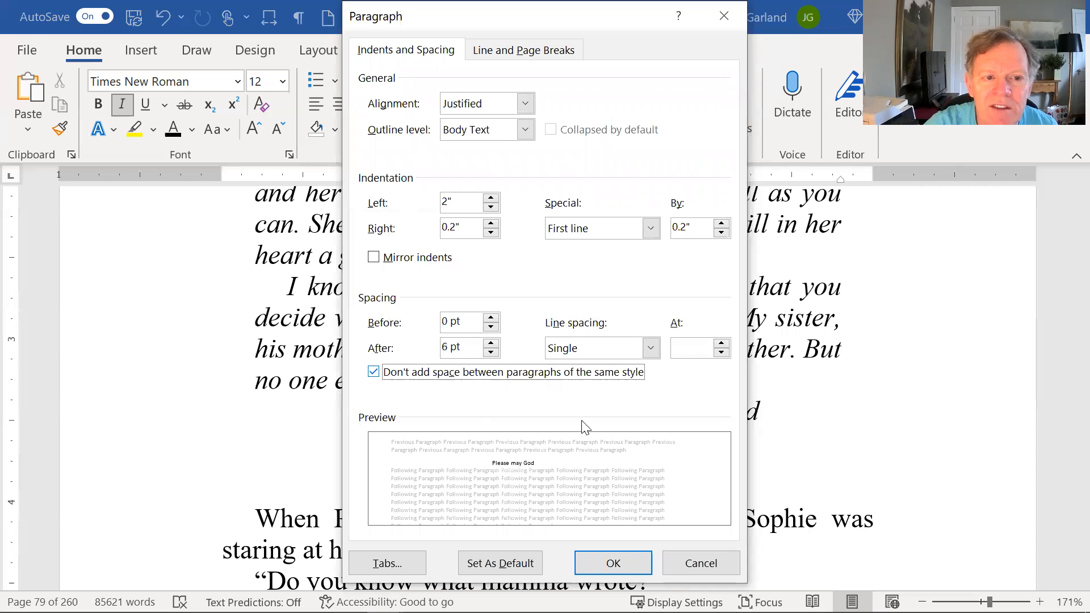
left_click(625, 554)
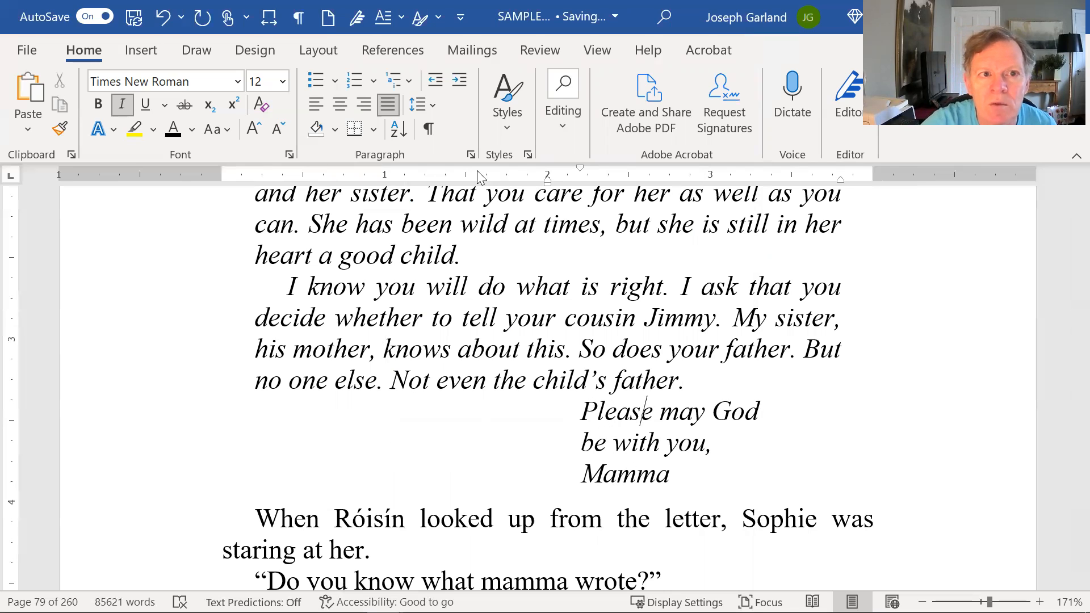
Check the "Please may God" line's paragraph settings and update the letterend style to match it
left_click(471, 154)
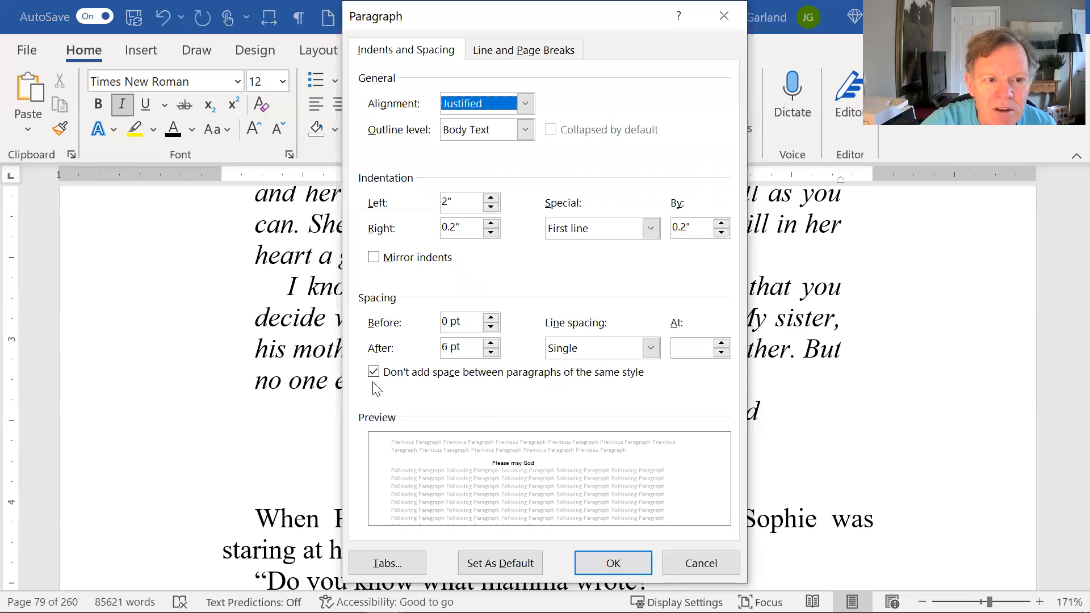
left_click(688, 565)
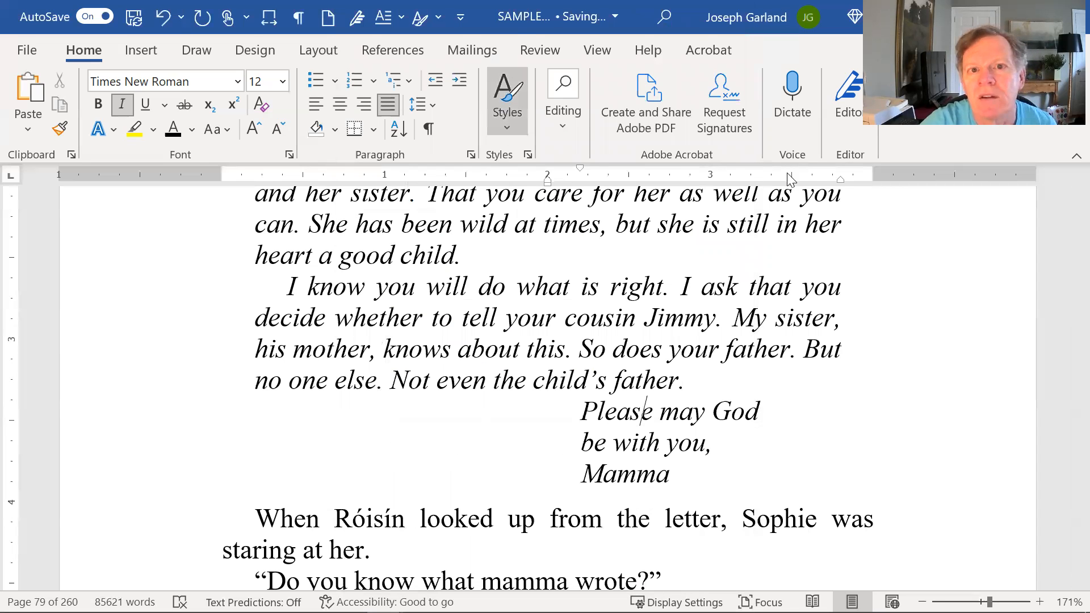
left_click(502, 95)
right_click(749, 168)
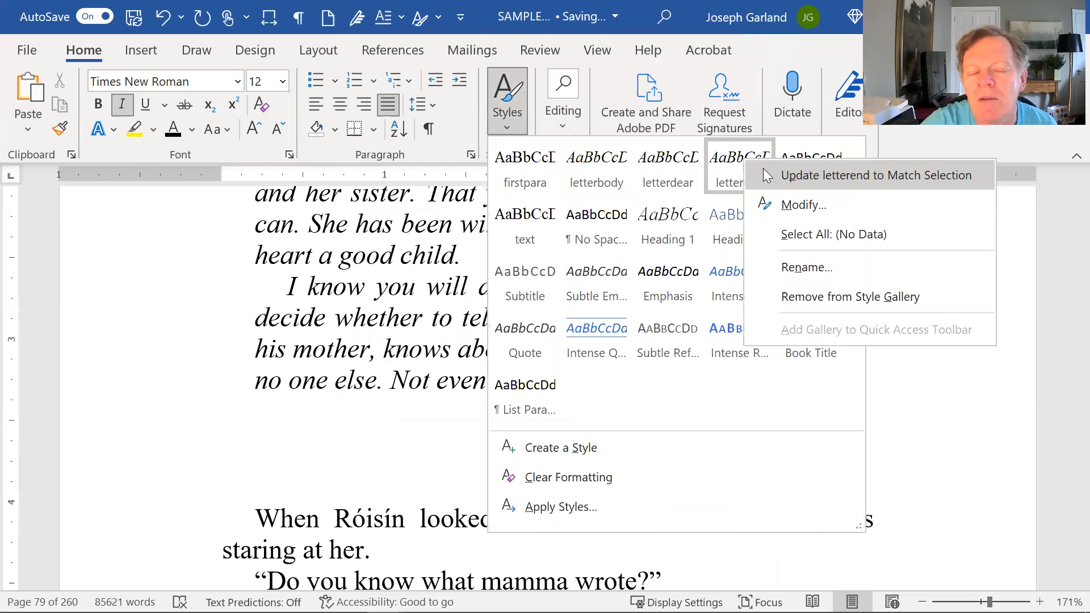
left_click(615, 339)
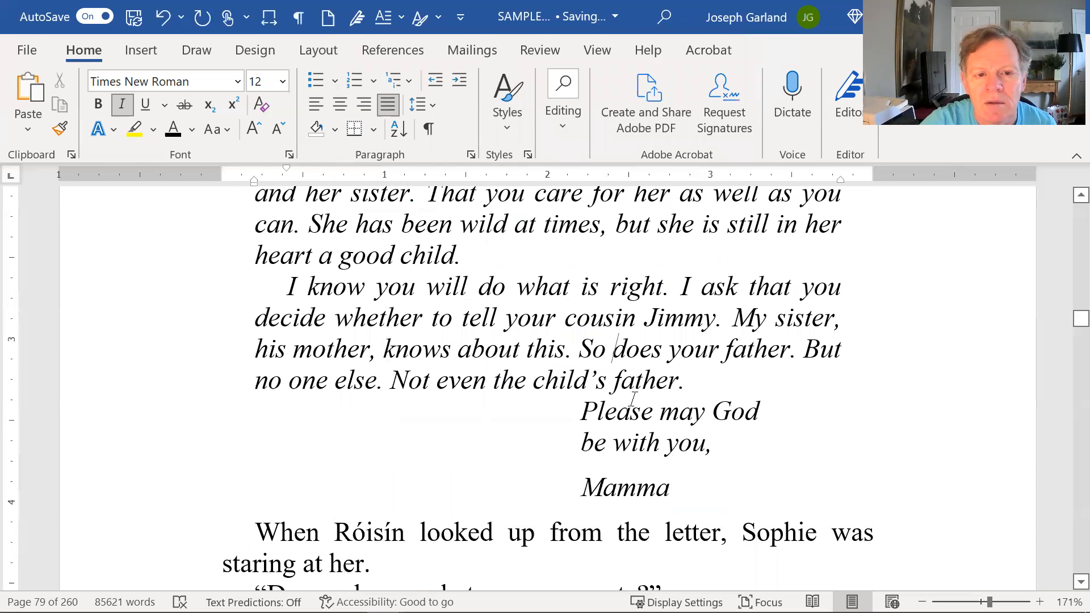
Apply the letterend style to the "Mamma" signature line of the letter
left_click(627, 452)
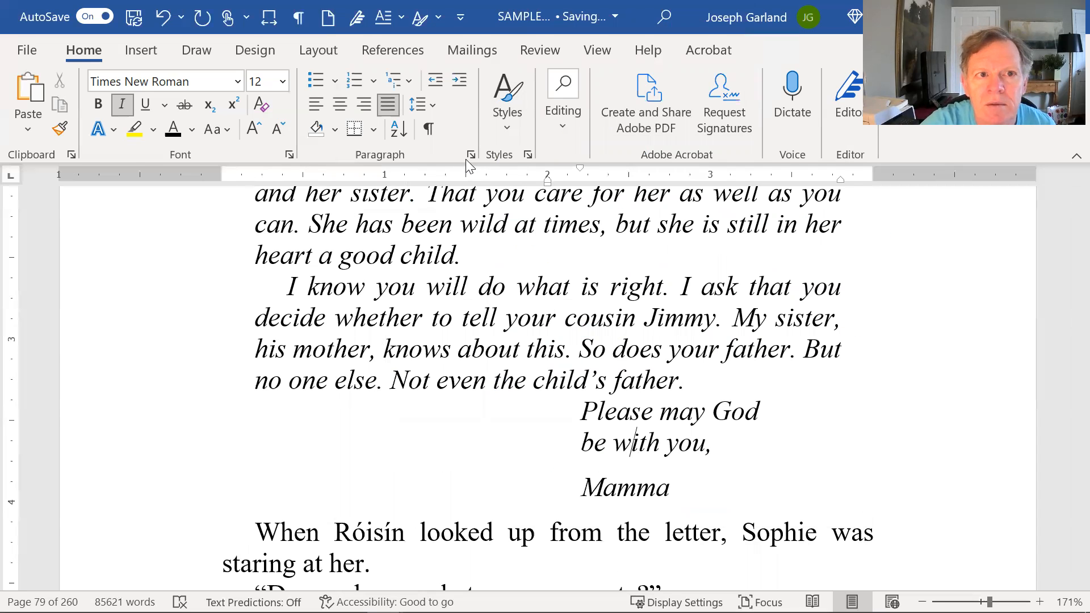
left_click(634, 496)
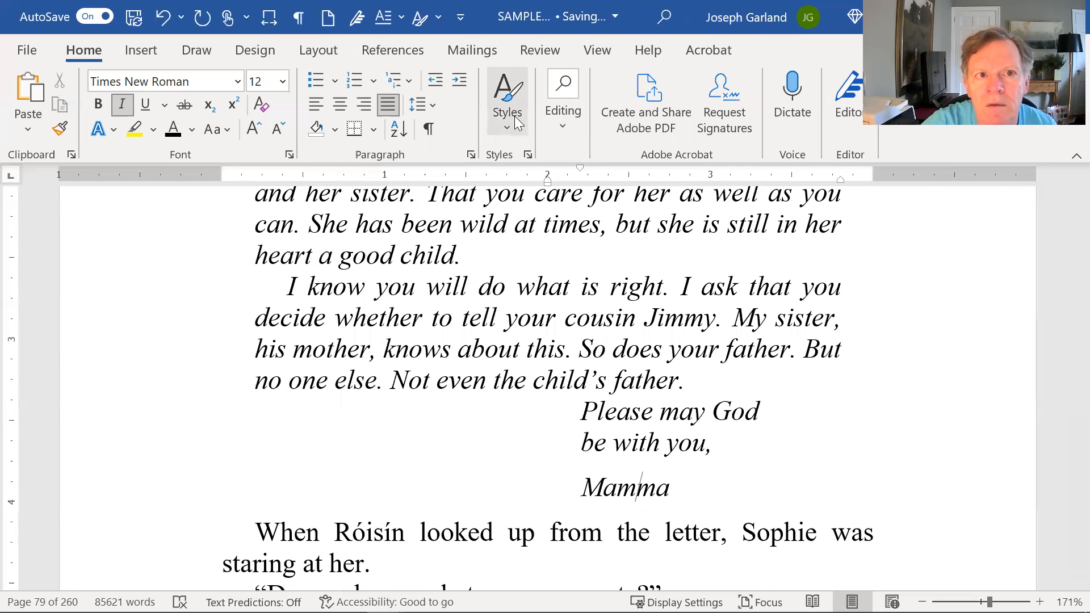
left_click(516, 94)
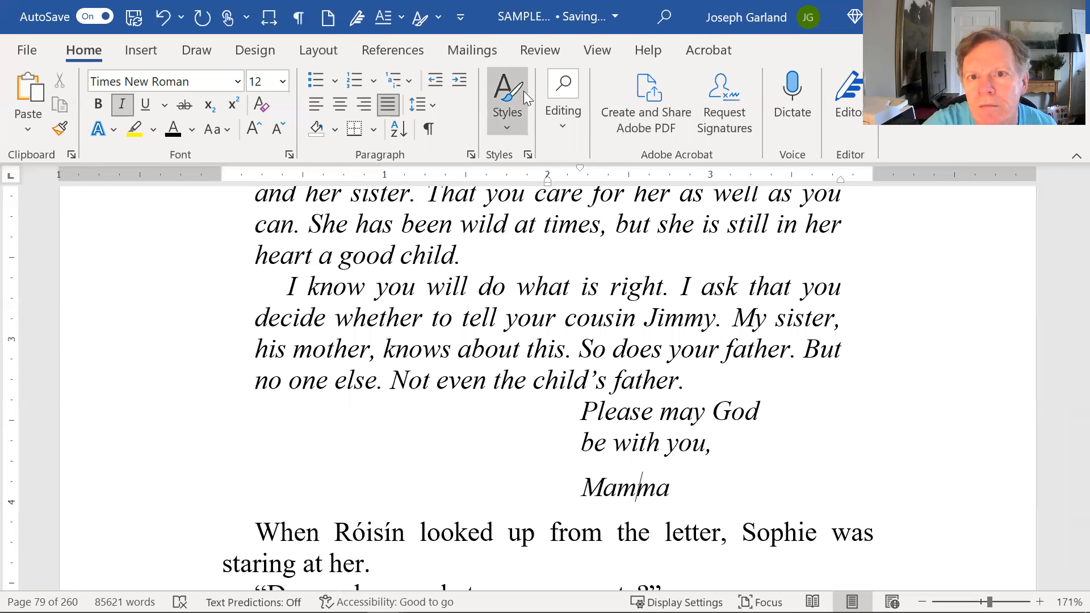
left_click(644, 411)
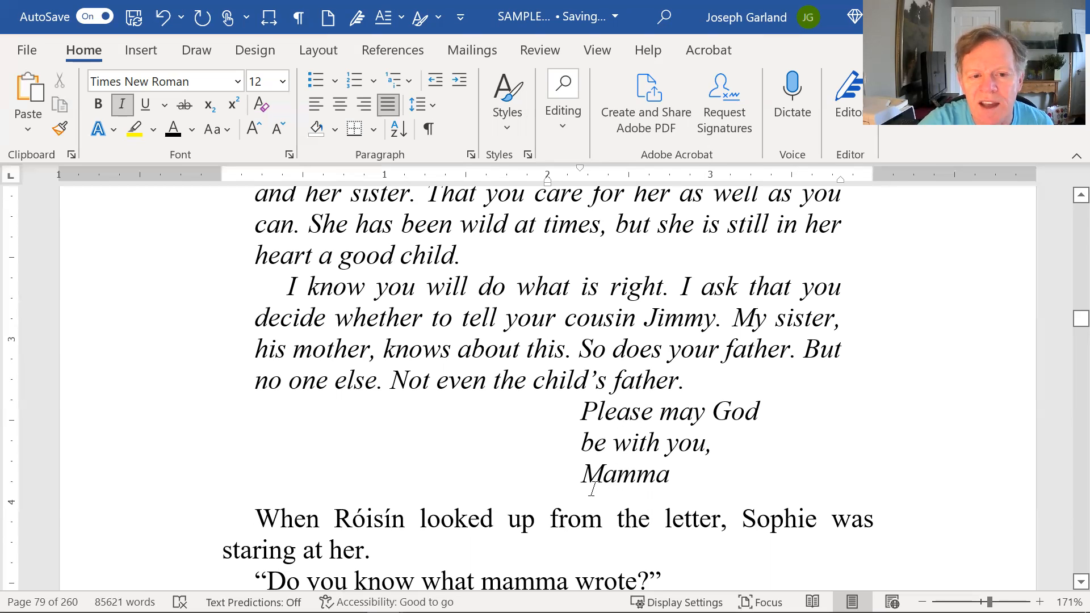
Rejoin the stray "S" with "everal" at the start of chapter 18 and apply the firstpara style to that opening paragraph
scroll(595, 430, "down", 15)
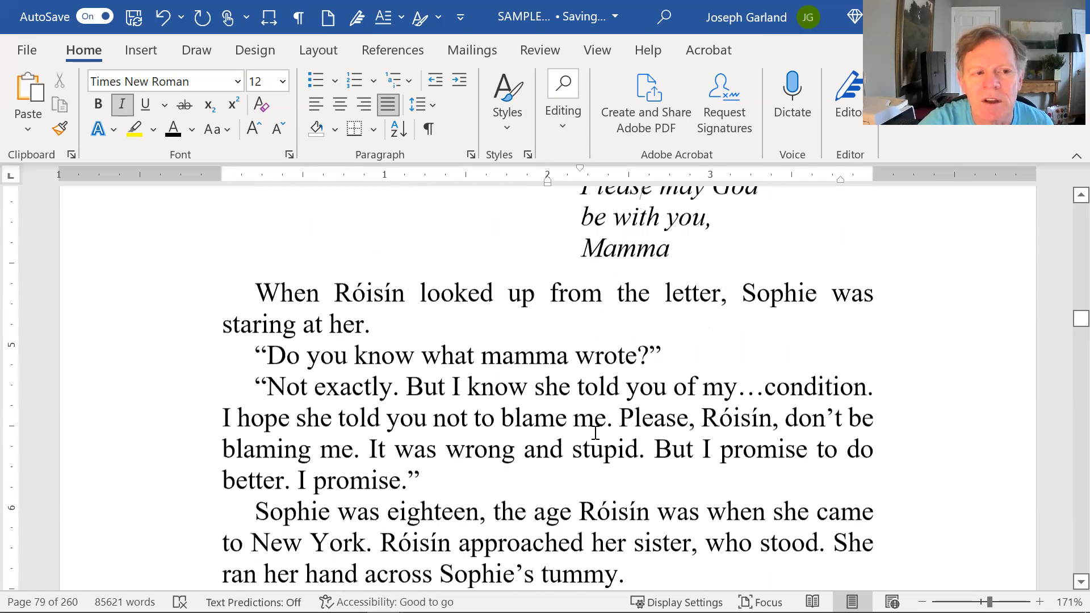
scroll(594, 466, "down", 12)
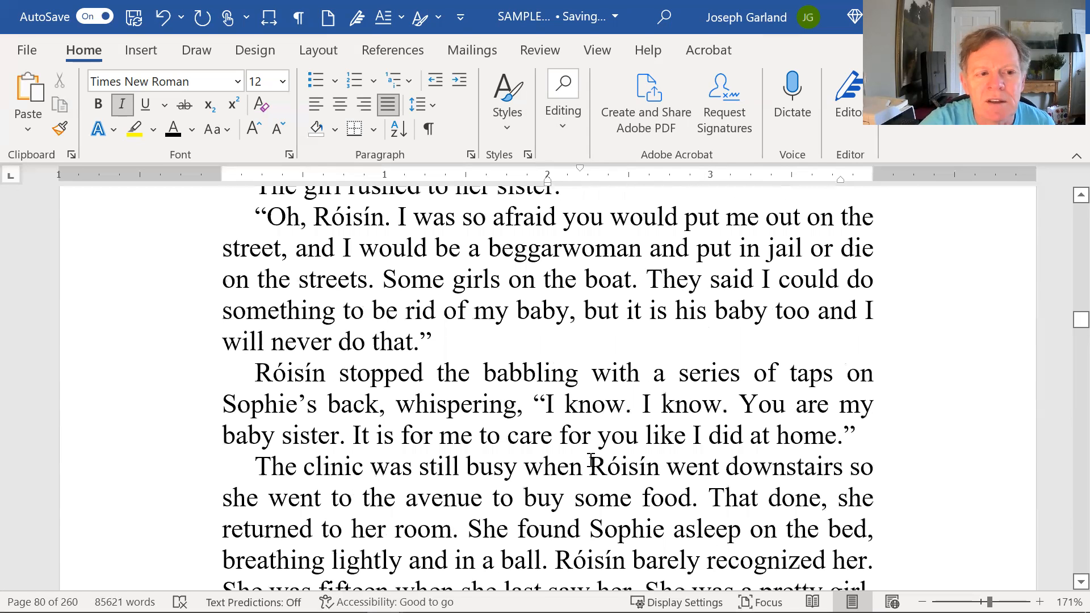
scroll(602, 482, "down", 5)
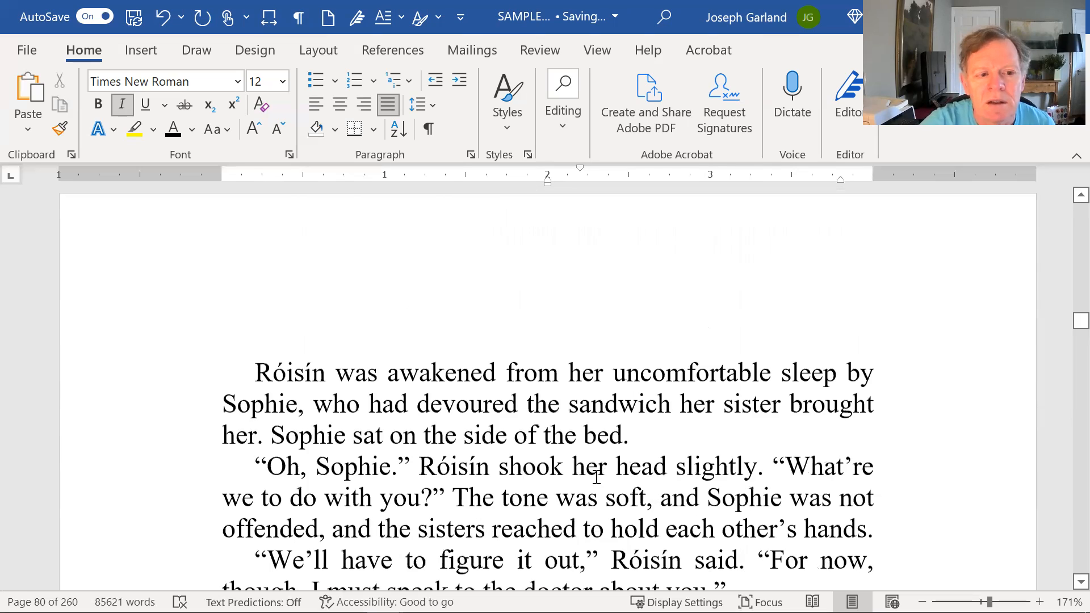
scroll(605, 471, "down", 15)
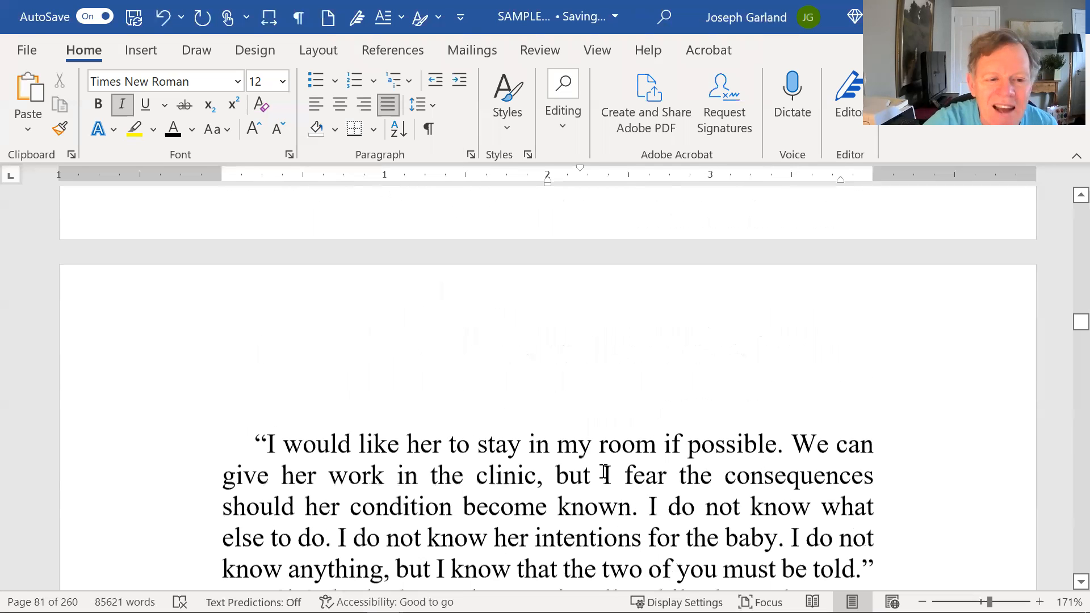
scroll(600, 471, "down", 15)
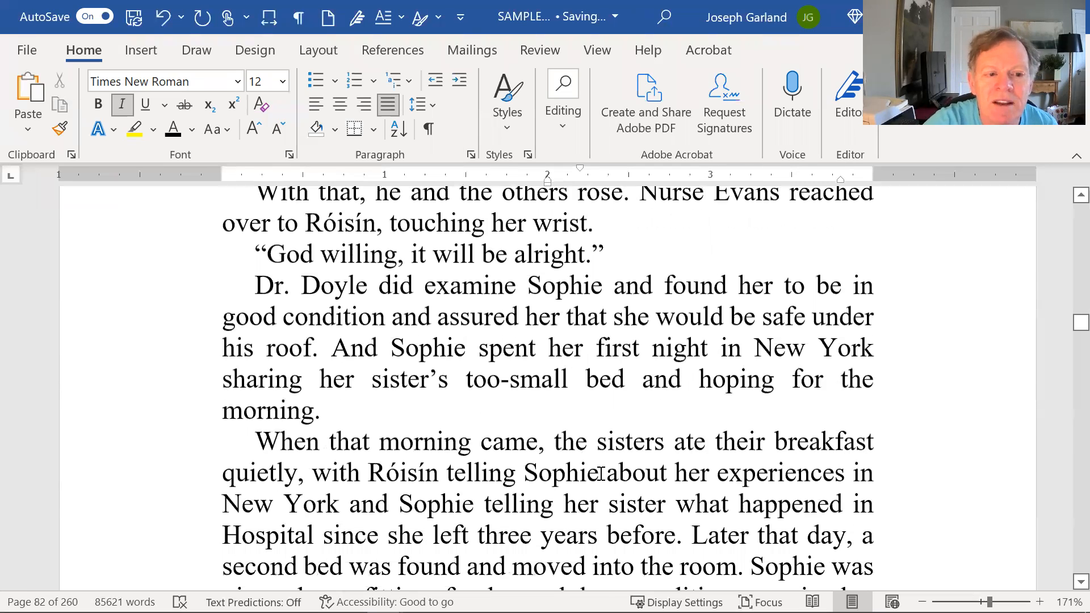
scroll(601, 473, "down", 3)
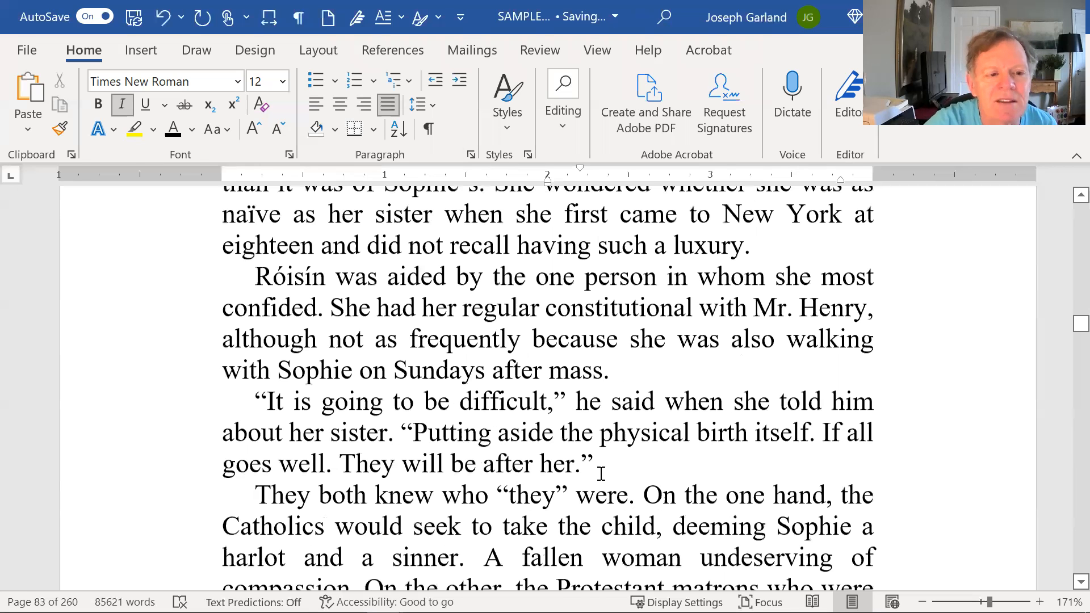
scroll(601, 473, "down", 7)
scroll(602, 474, "down", 12)
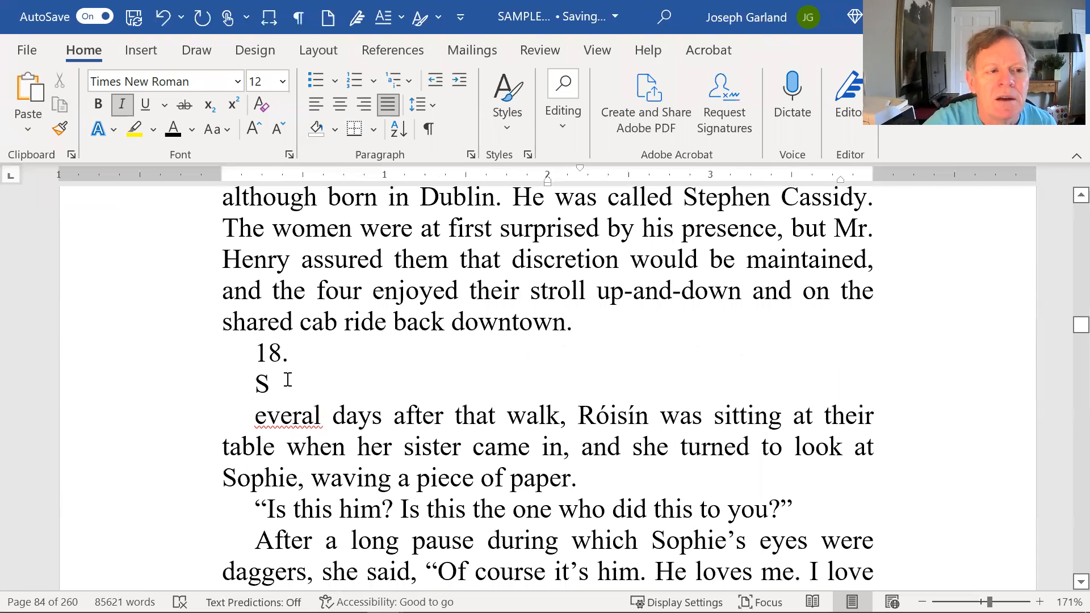
left_click(290, 380)
key("Delete")
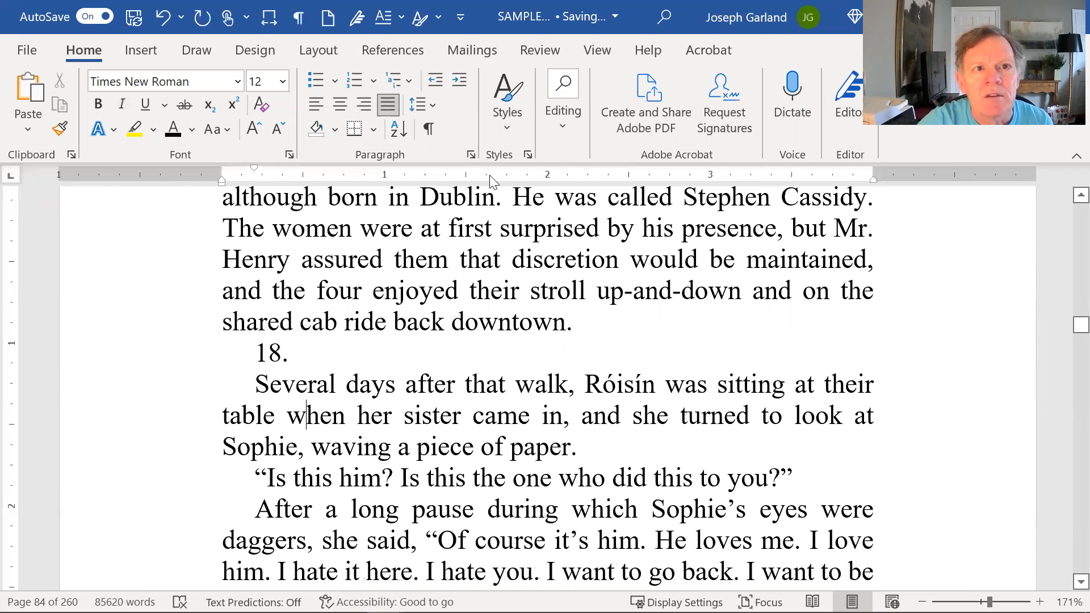
left_click(501, 114)
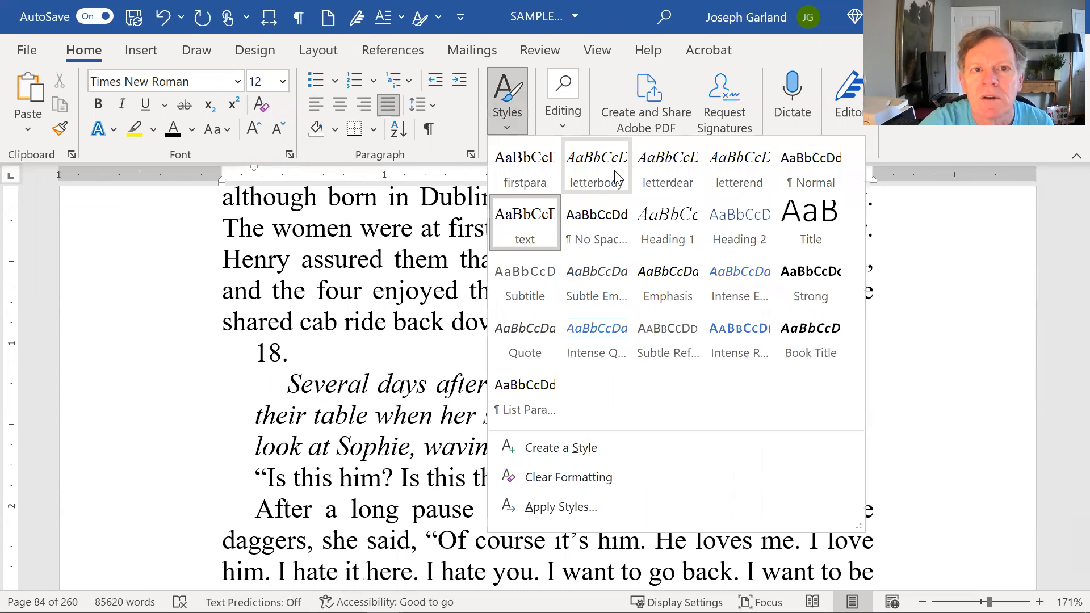
left_click(544, 174)
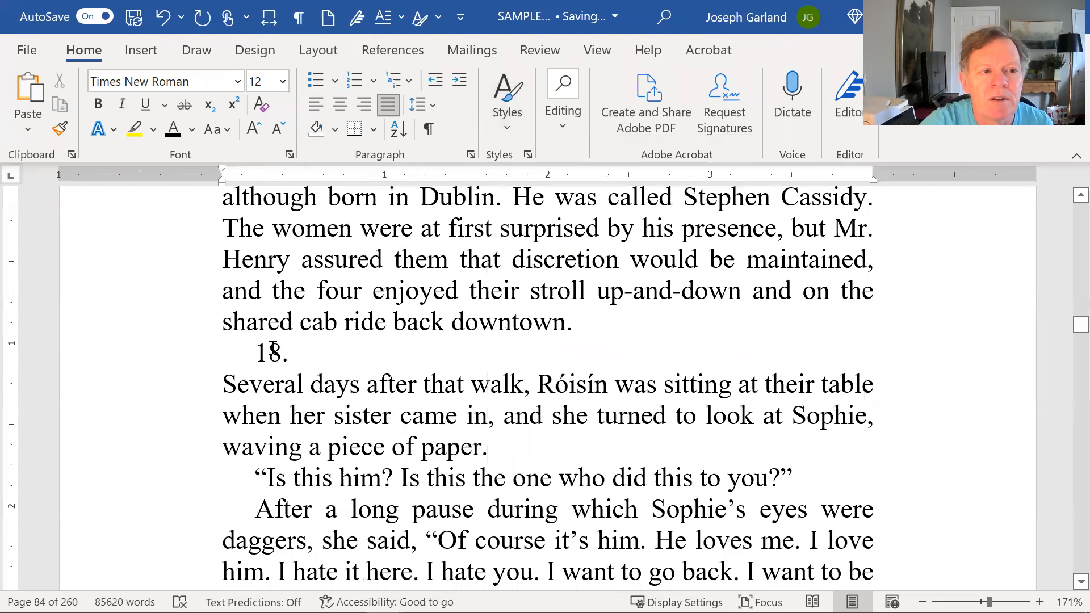
Search onward through the manuscript for "dear" to locate the salutation of the next embedded letter
scroll(338, 400, "down", 5)
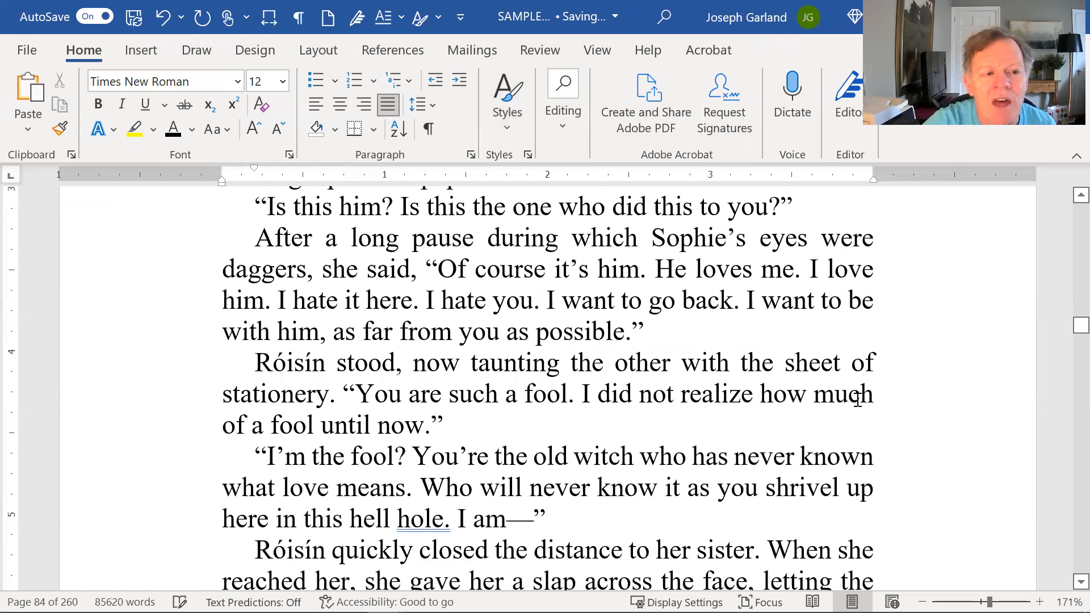
scroll(854, 400, "down", 5)
scroll(653, 430, "down", 8)
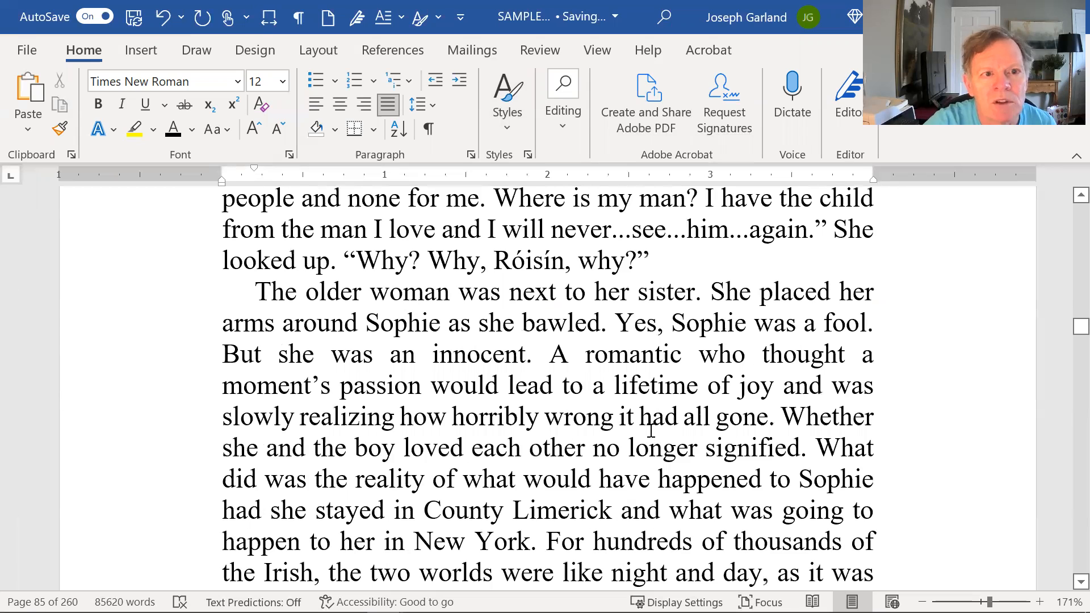
scroll(646, 433, "down", 5)
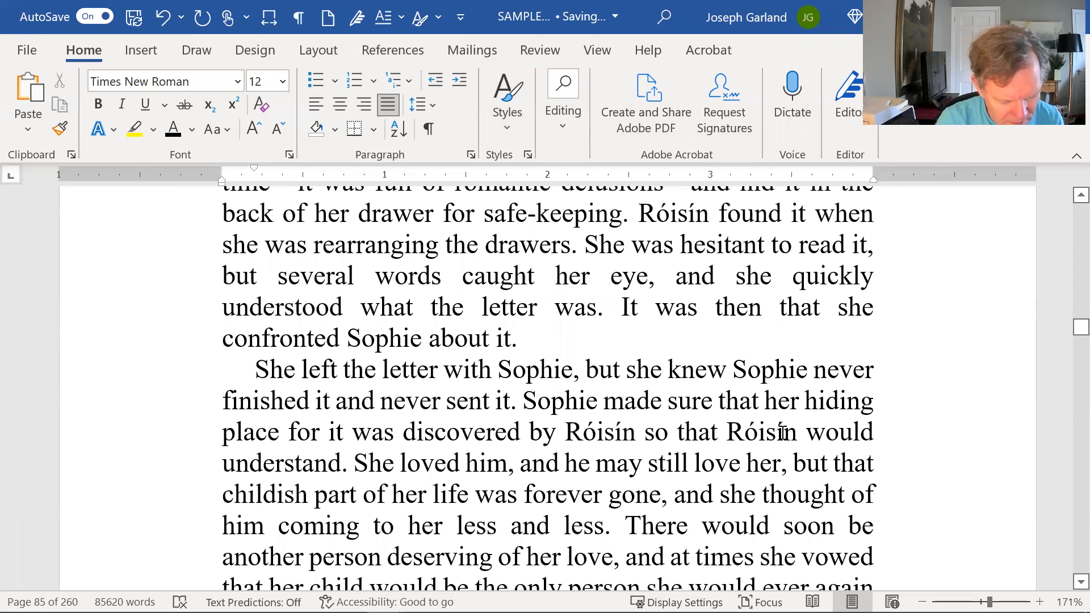
key("ctrl+h")
key("Return")
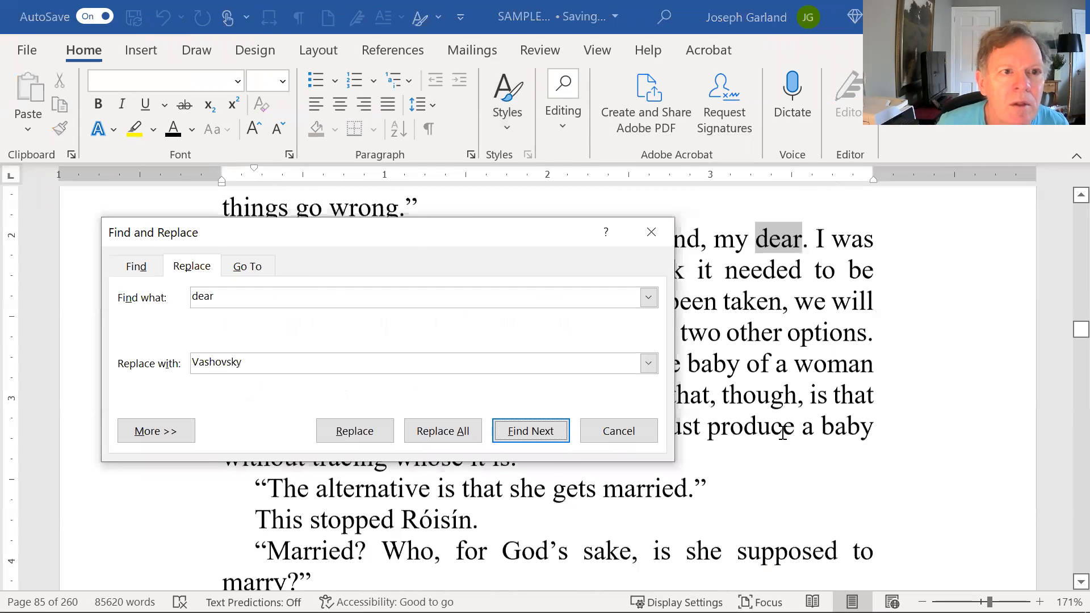
key("Return")
key("Return")
key("Return")
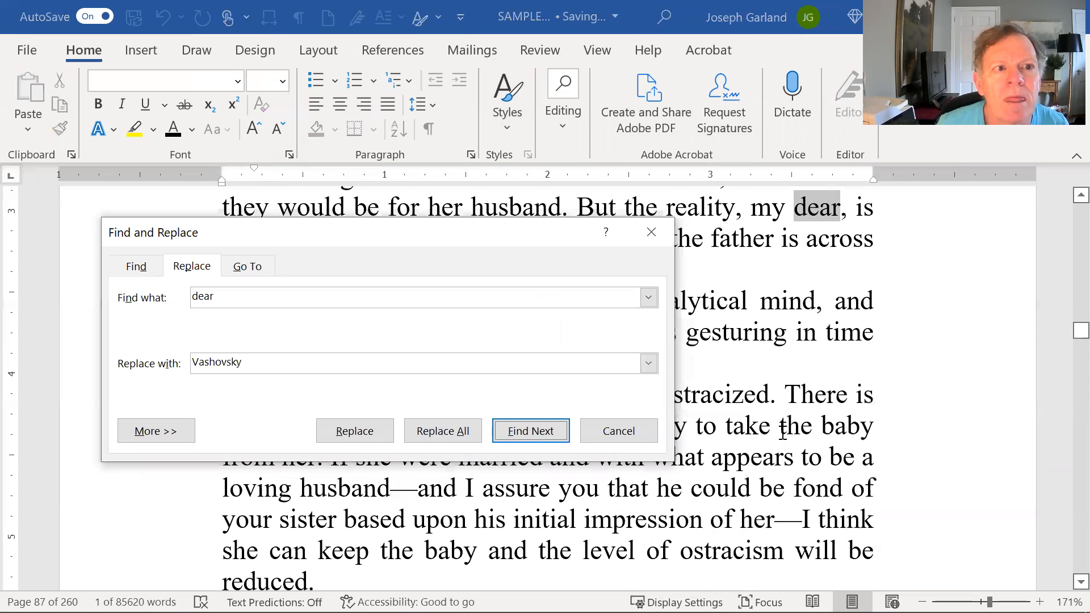
key("Return")
key("Return")
key("Return")
key("Return")
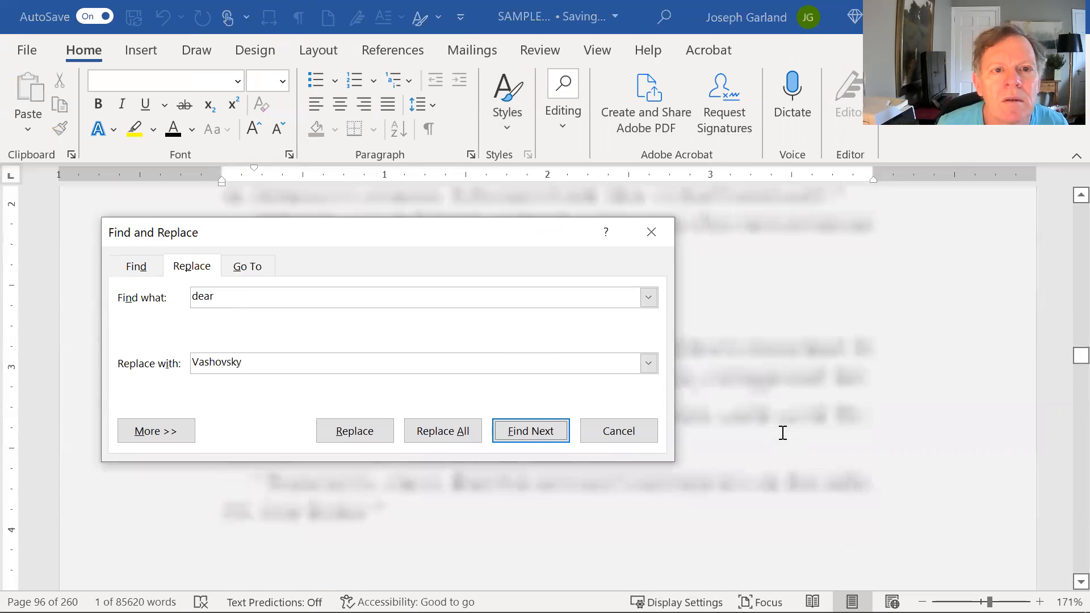
key("Return")
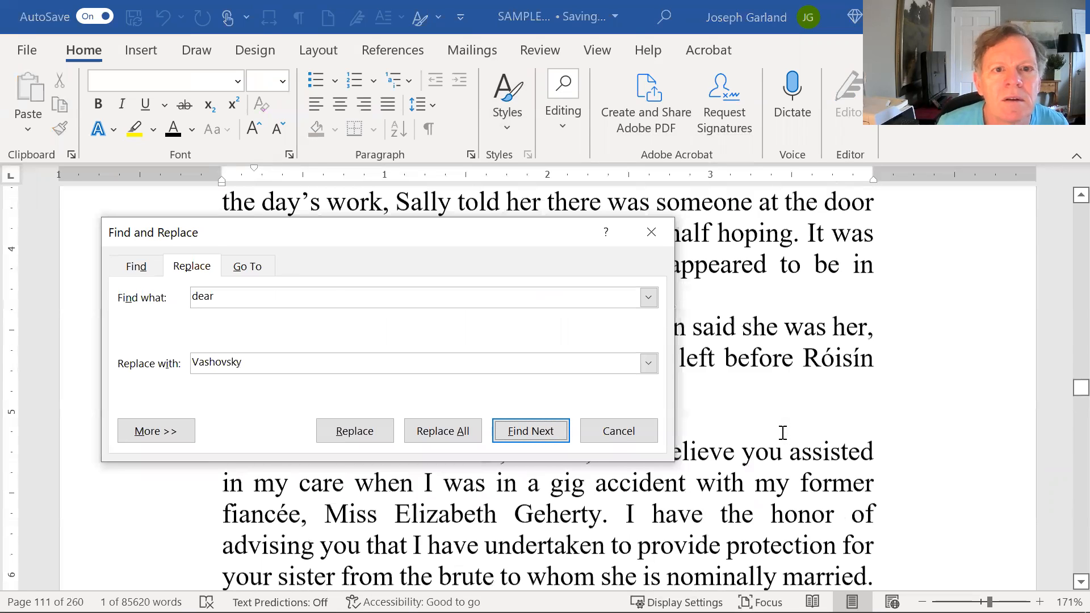
key("Tab")
key("Return")
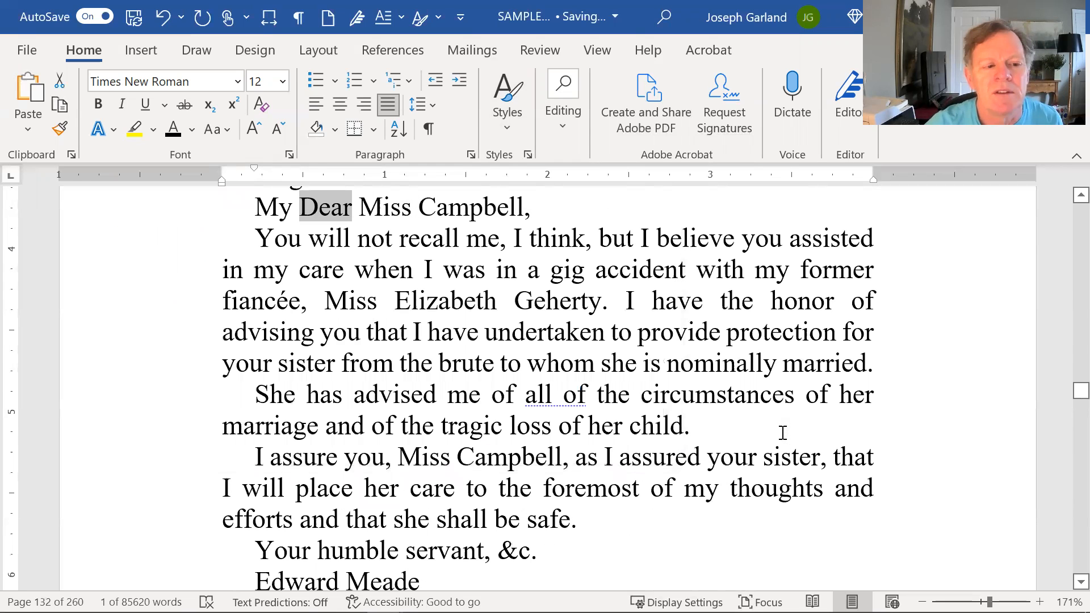
Apply the letterdear style to the "My Dear" salutation line of the letter on page 132
scroll(662, 523, "up", 2)
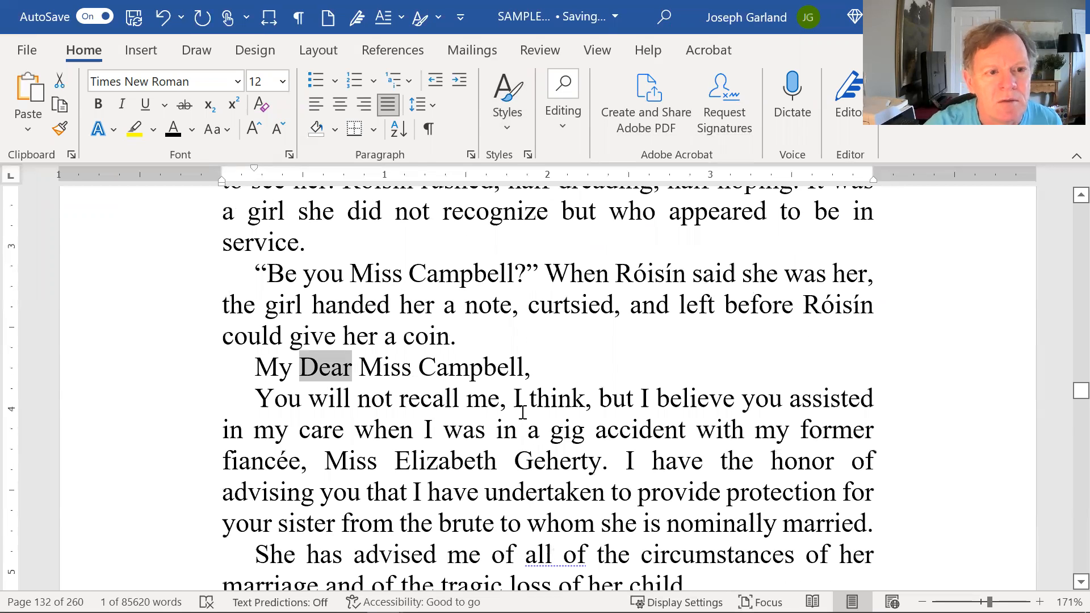
left_click(420, 397)
left_click(448, 366)
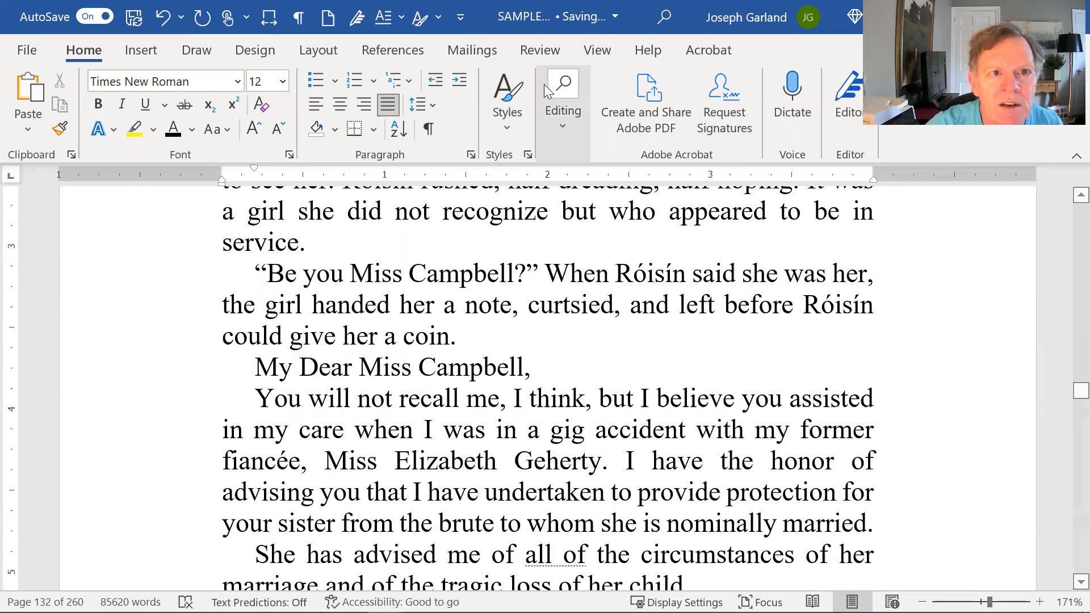
left_click(506, 91)
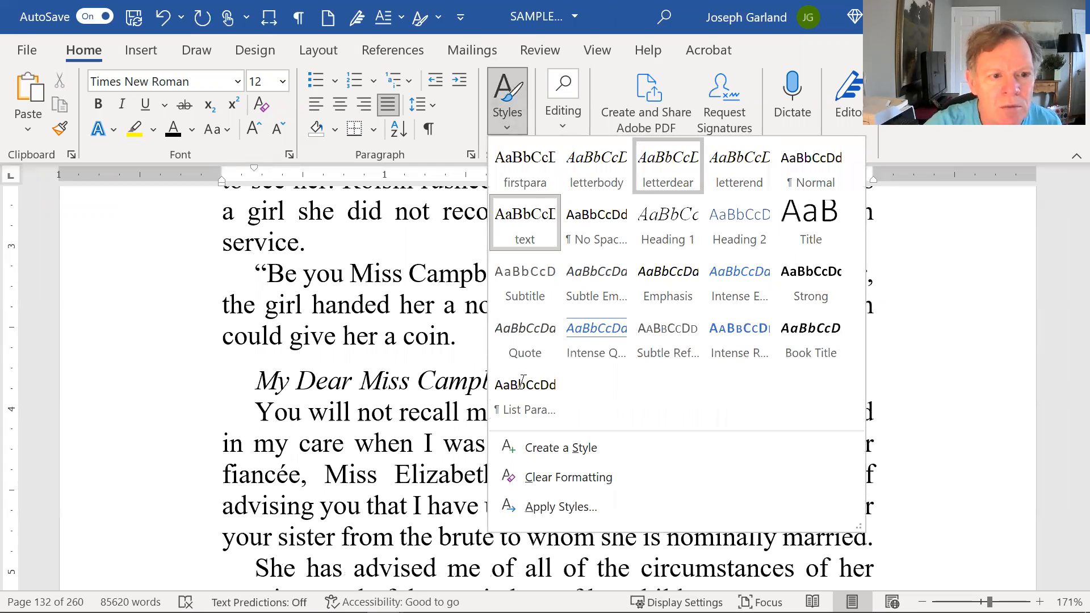
left_click(676, 165)
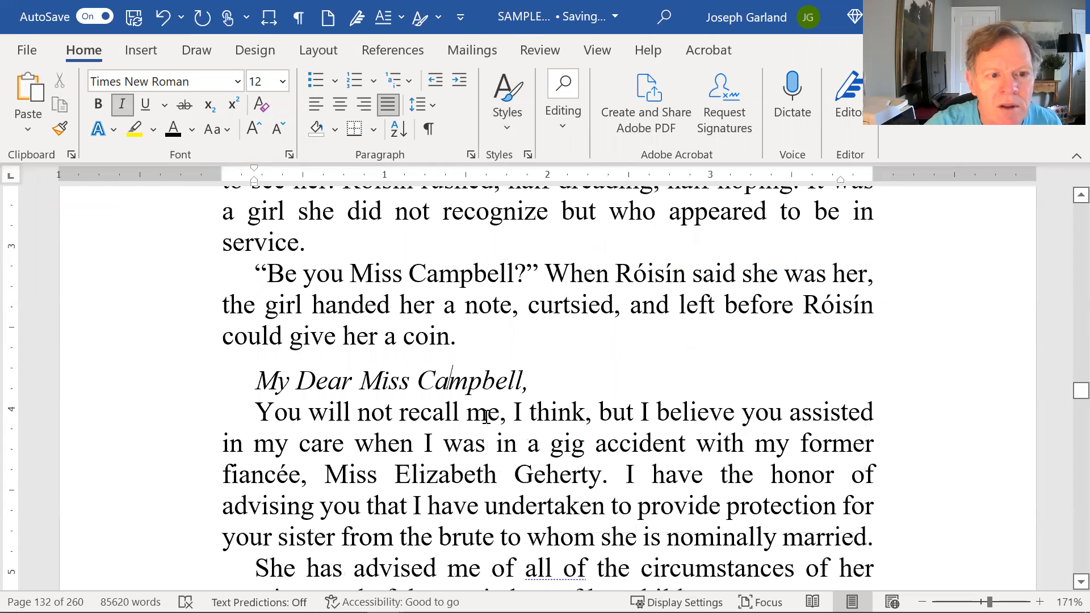
Apply the letterbody style to the letter's three body paragraphs, from "You will not recall me" through "she shall be safe."
left_click(511, 90)
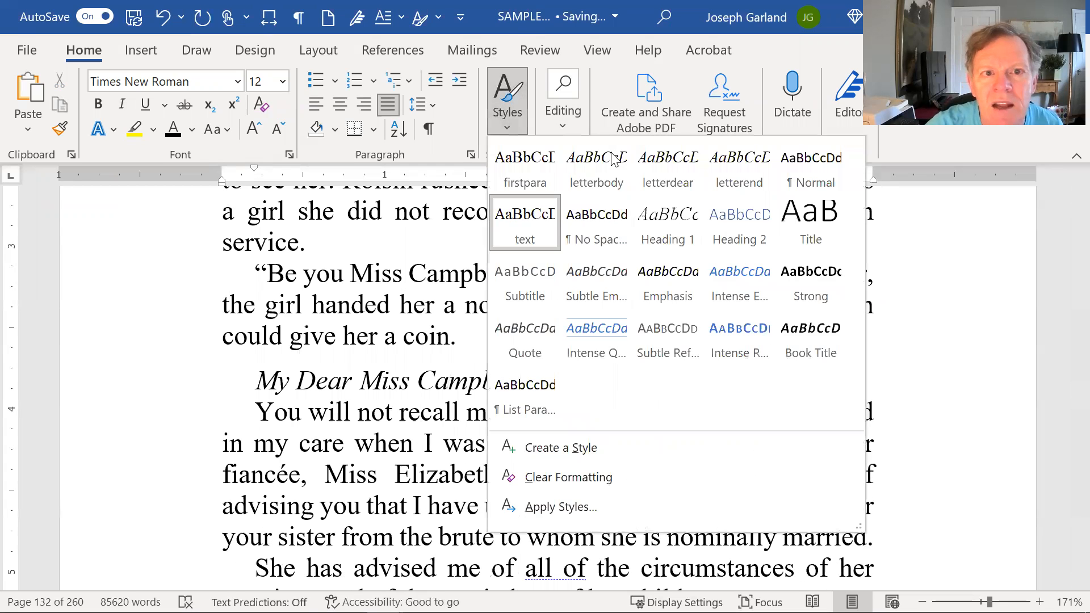
left_click(487, 481)
scroll(418, 373, "down", 3)
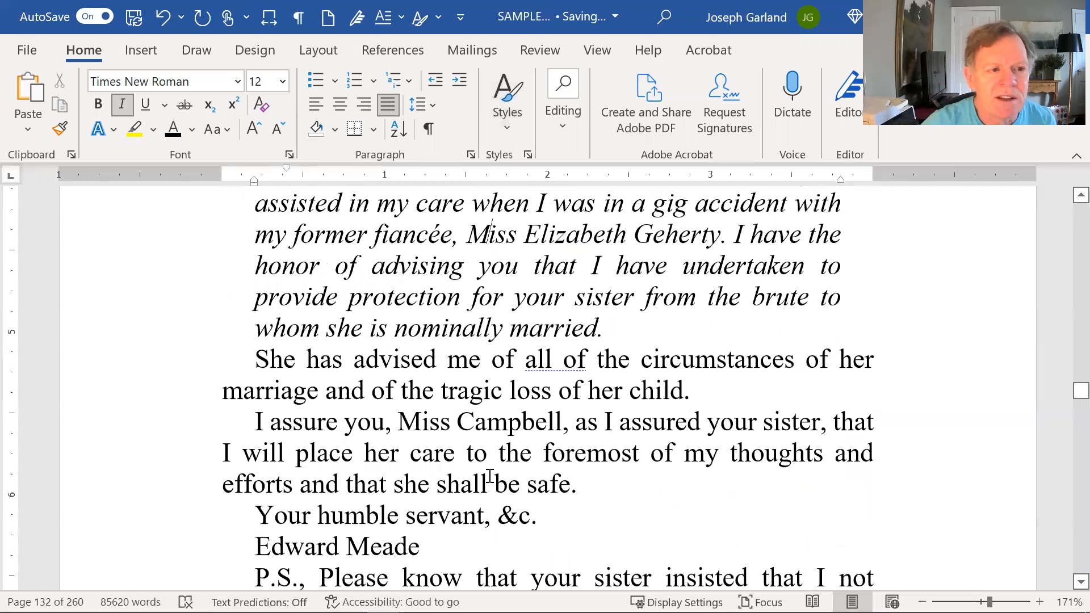
left_click(417, 369)
left_click_drag(393, 359, 372, 467)
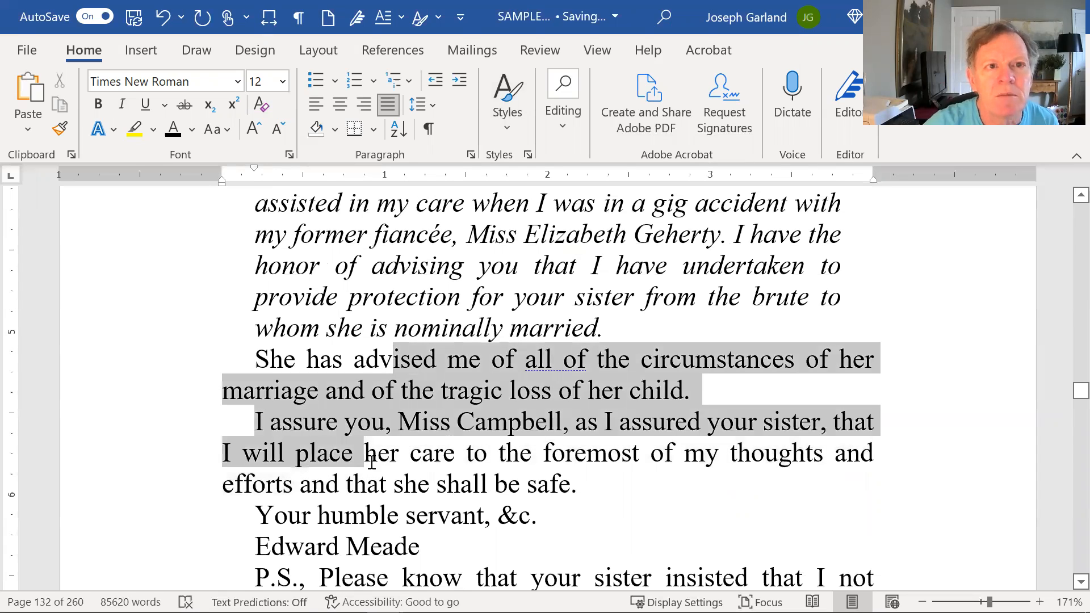
left_click(511, 101)
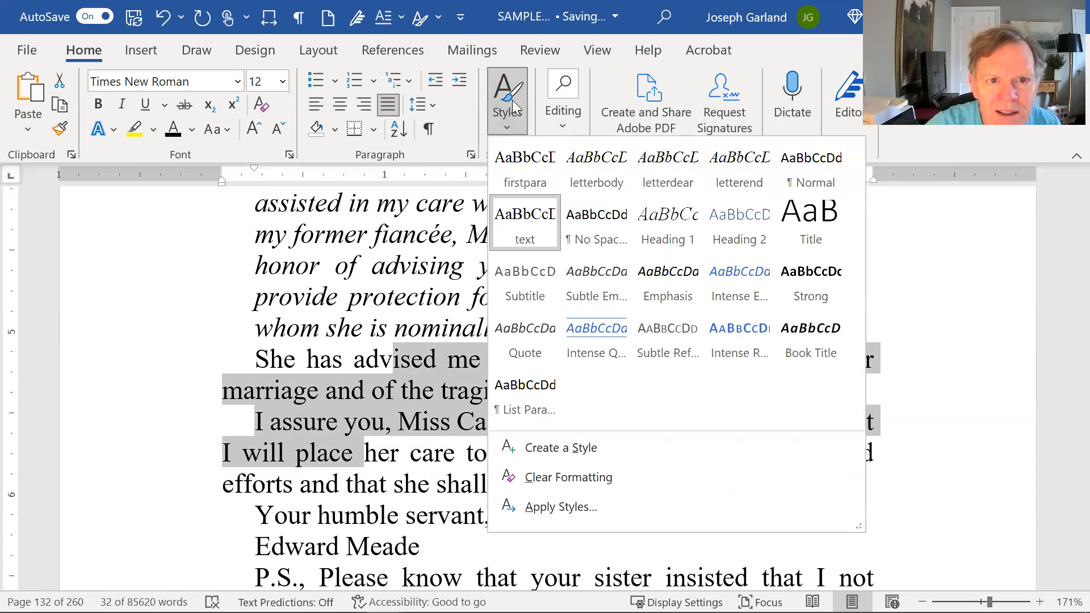
left_click(586, 169)
Apply the letterend style to the letter's "Your humble servant, &c." line and the signature line below it
left_click_drag(257, 435, 300, 457)
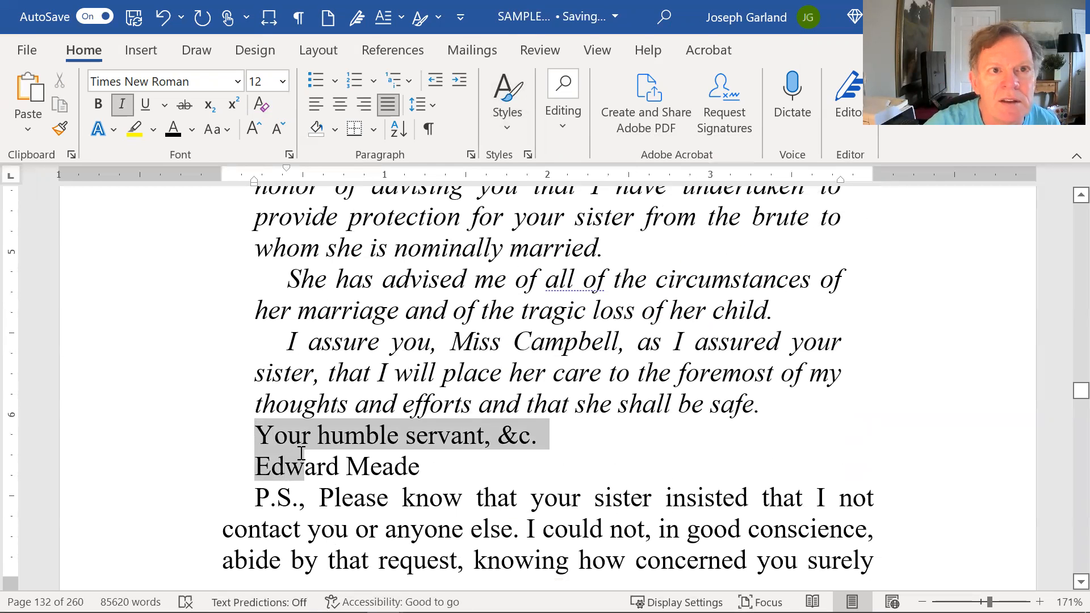
left_click(510, 94)
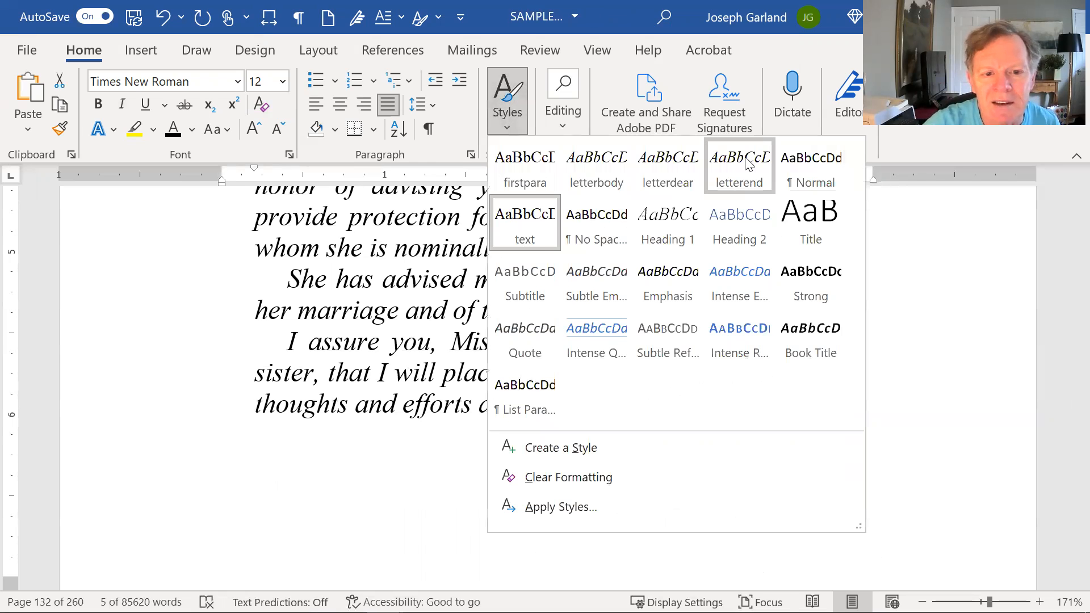
left_click(747, 164)
left_click(674, 562)
Set the special indentation of the letter's "Your humble servant, &c." line to (none) and update the letterend style to match it
left_click(625, 437)
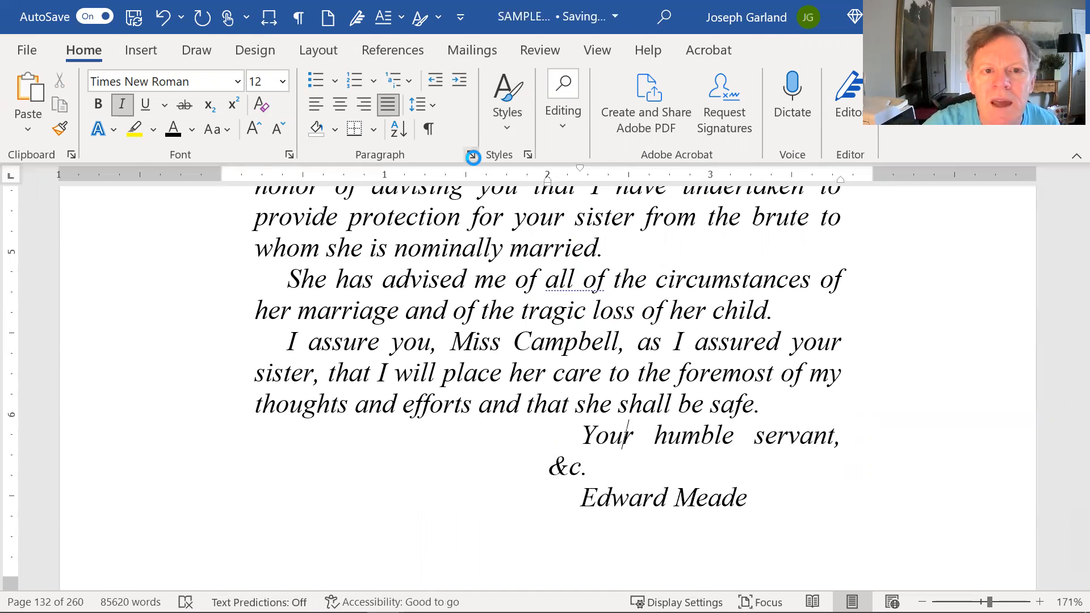
left_click(473, 157)
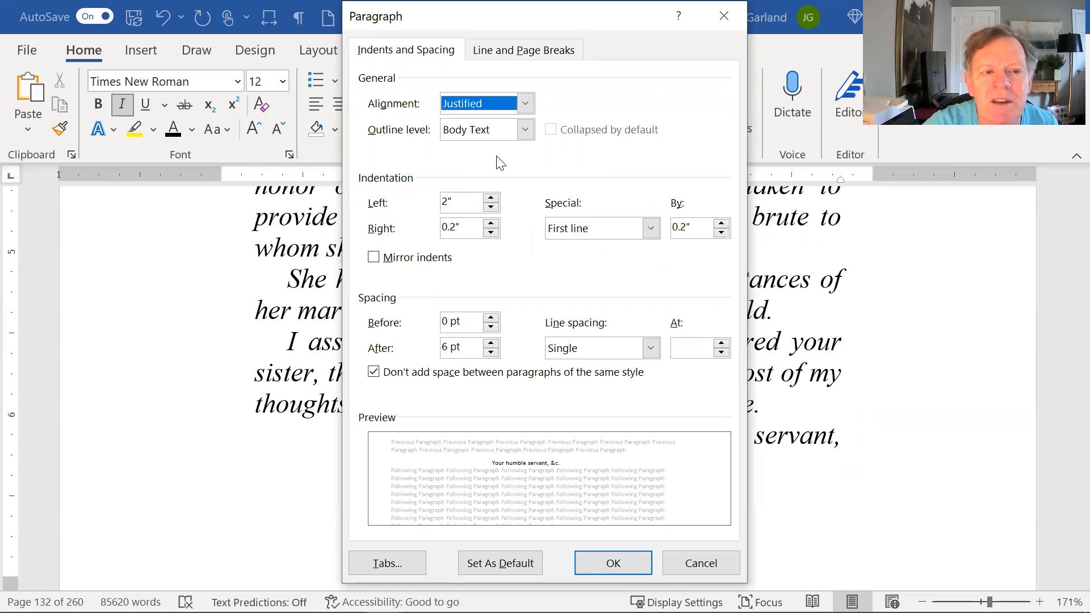
left_click(650, 230)
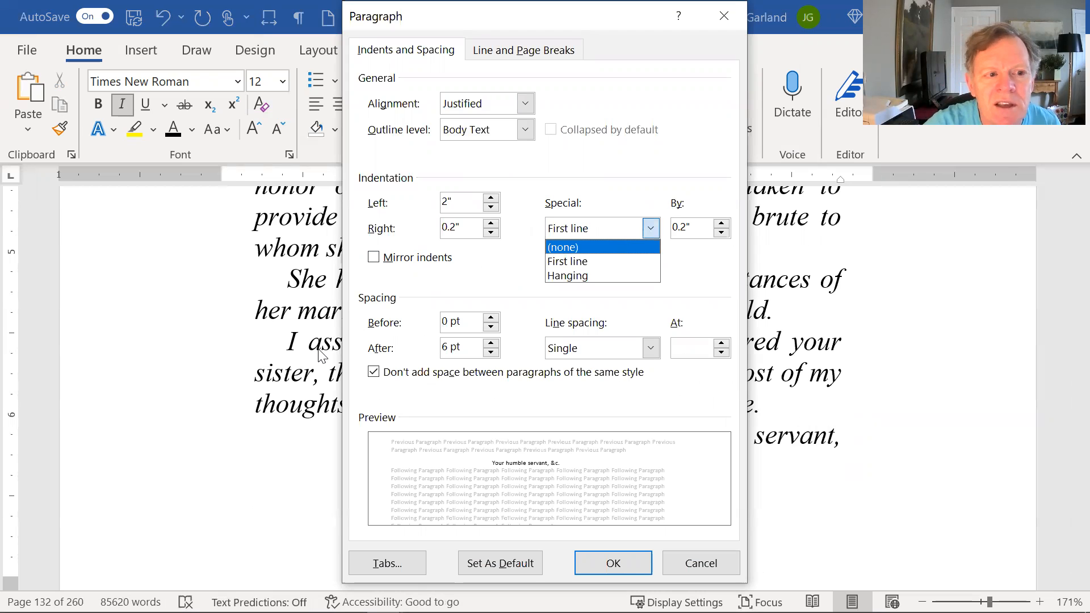
left_click(701, 563)
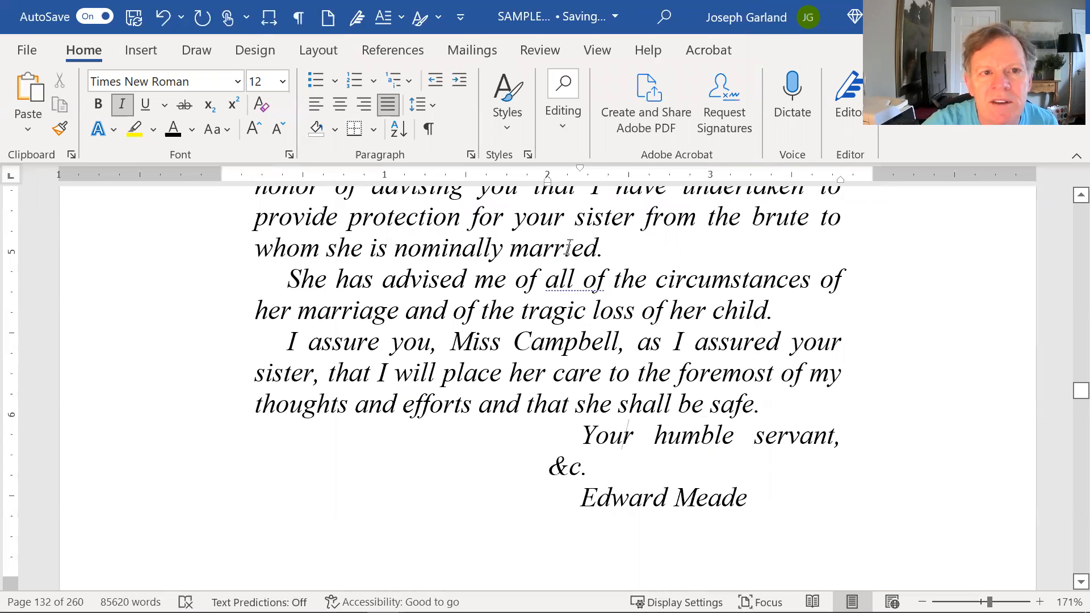
left_click(478, 156)
left_click(650, 228)
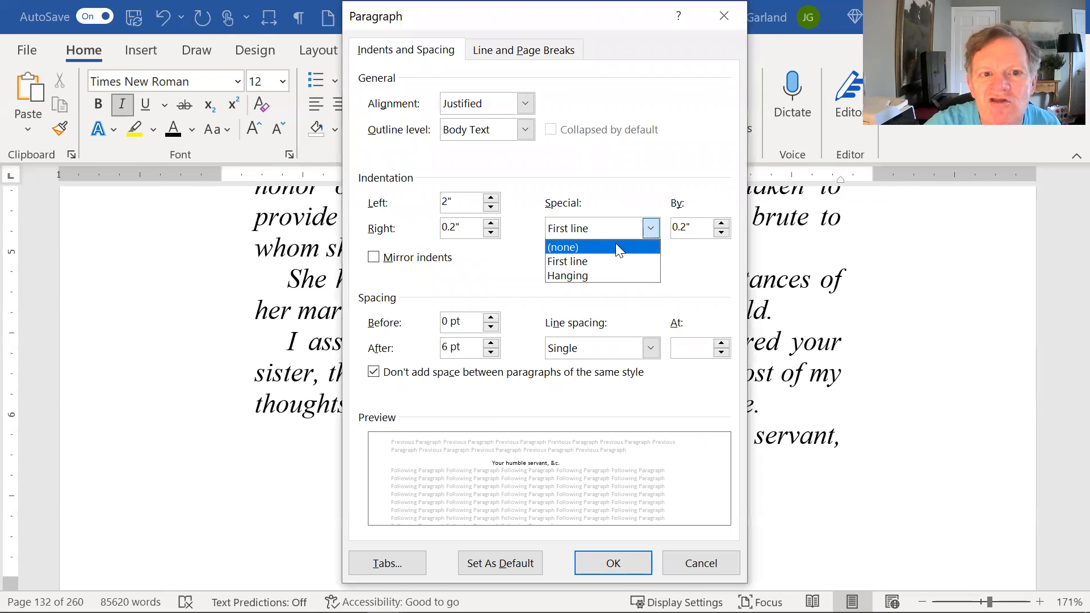
left_click(615, 246)
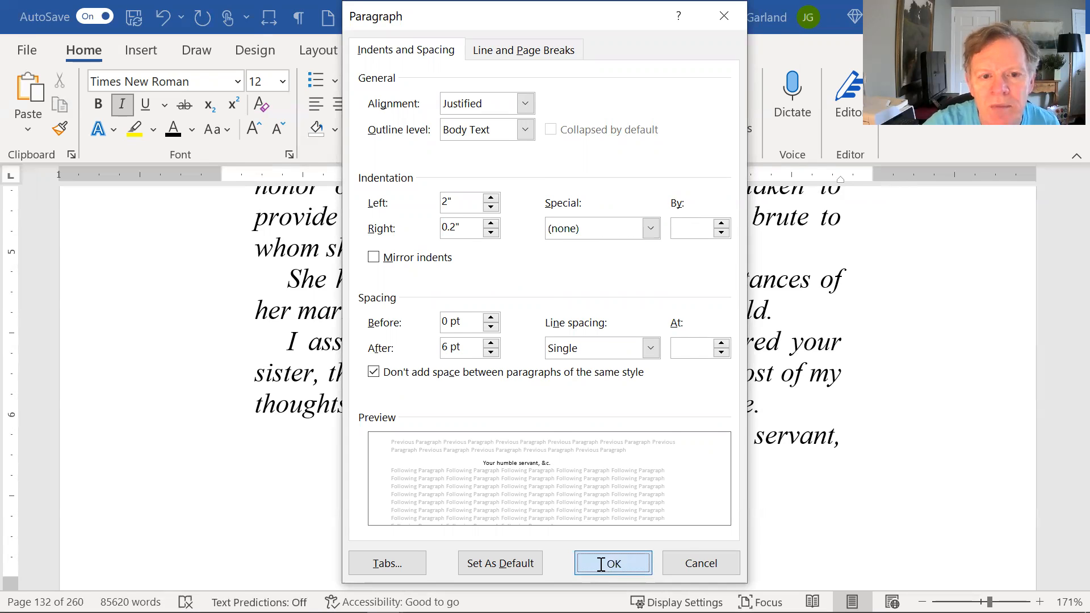
left_click(600, 563)
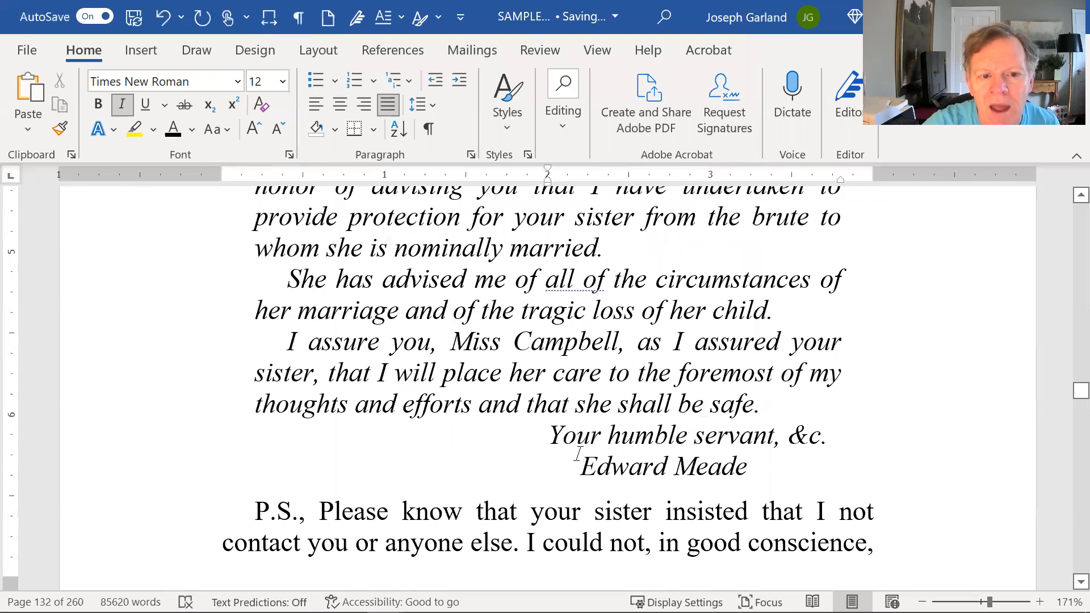
left_click(501, 114)
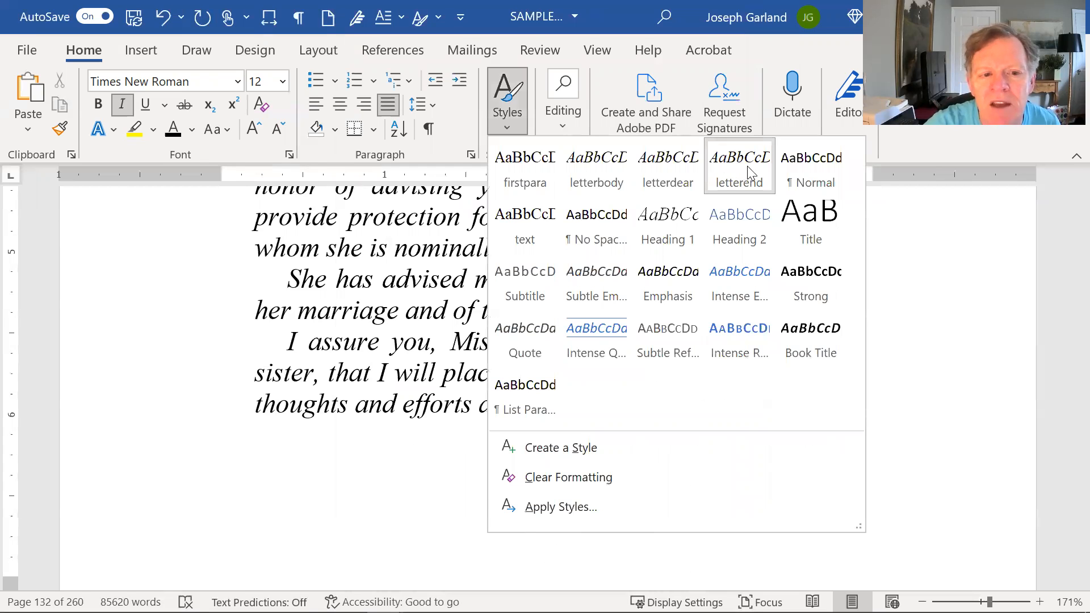
left_click(739, 168)
Apply the letterbody style to the "P.S., Please know that your sister insisted" paragraph below the letter's signature
scroll(514, 416, "down", 1)
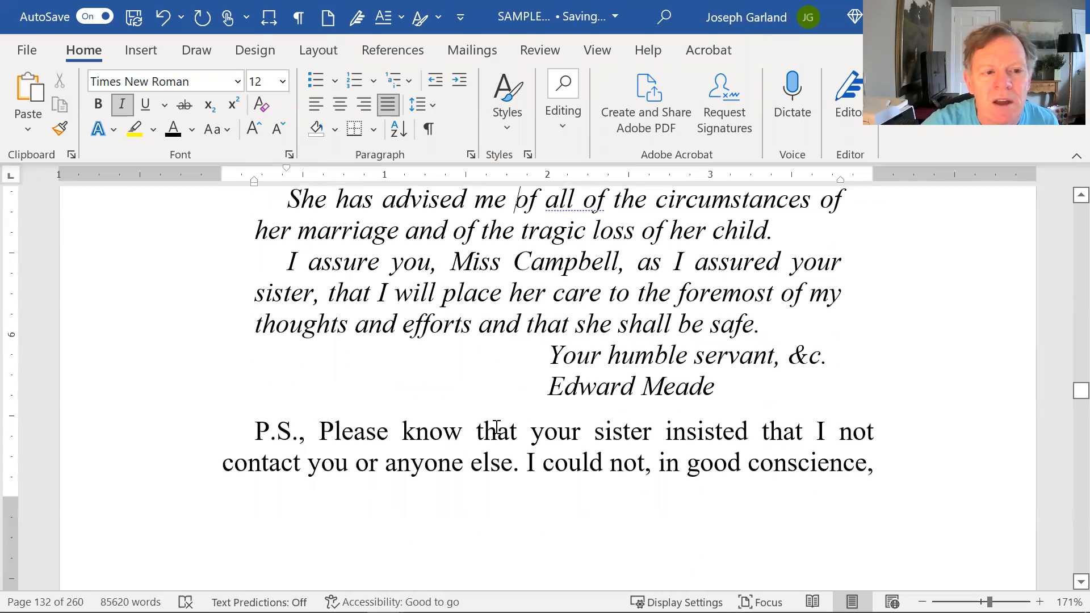
left_click(462, 432)
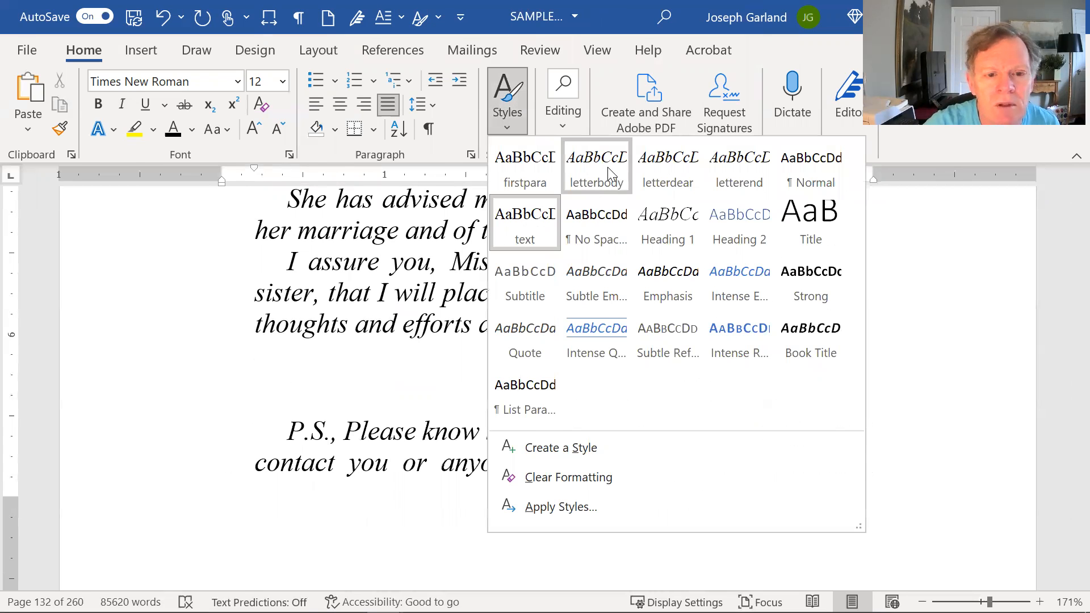
left_click(608, 167)
Apply the letterend style to the writer's initials line that closes the postscript on page 133
scroll(484, 441, "down", 3)
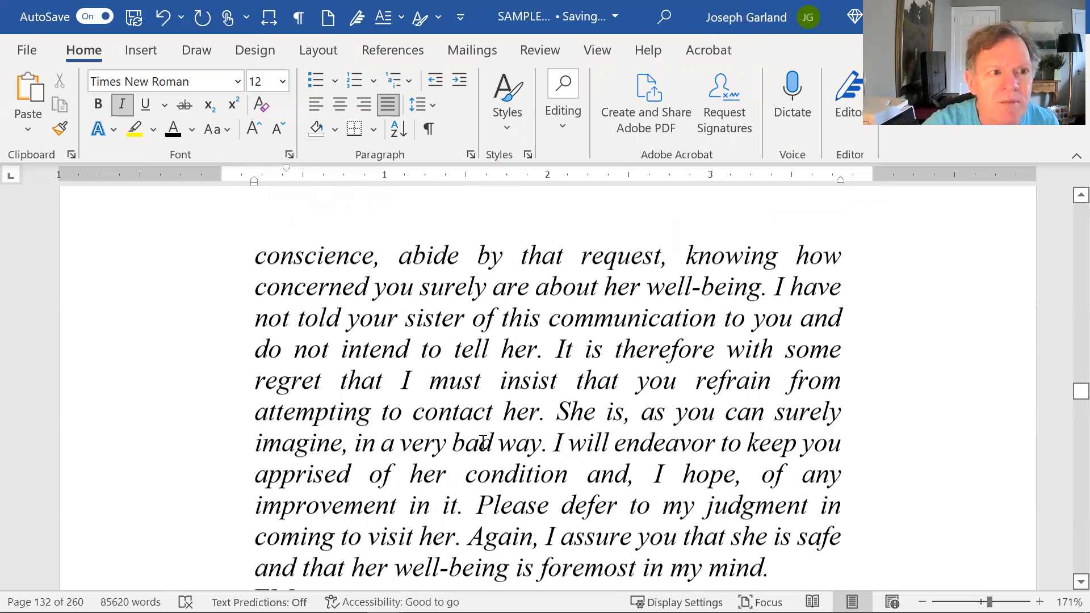
scroll(484, 442, "down", 5)
scroll(244, 364, "up", 3)
left_click(270, 407)
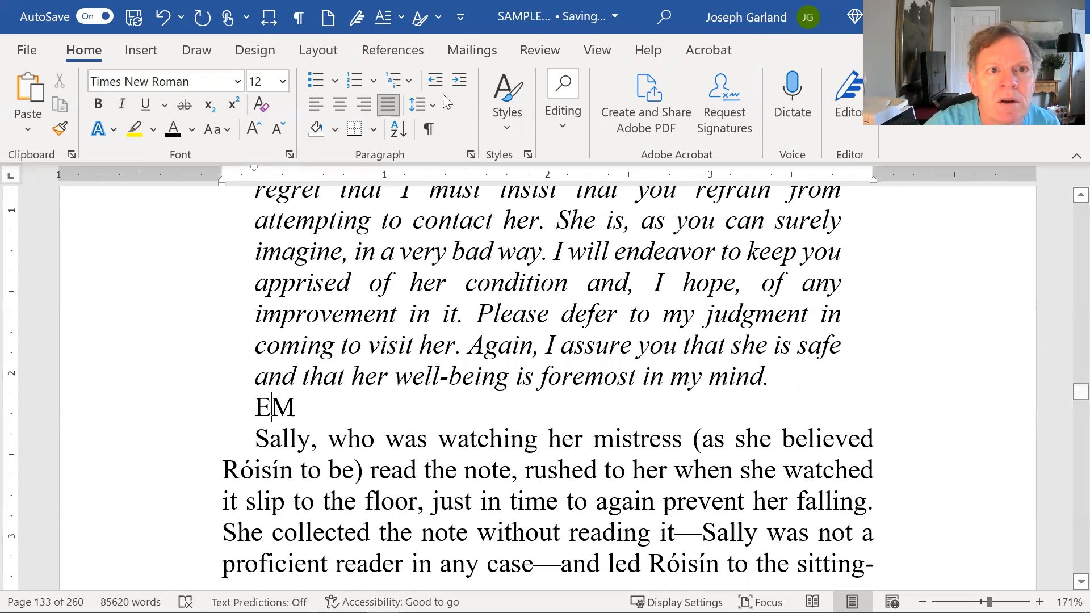
left_click(514, 99)
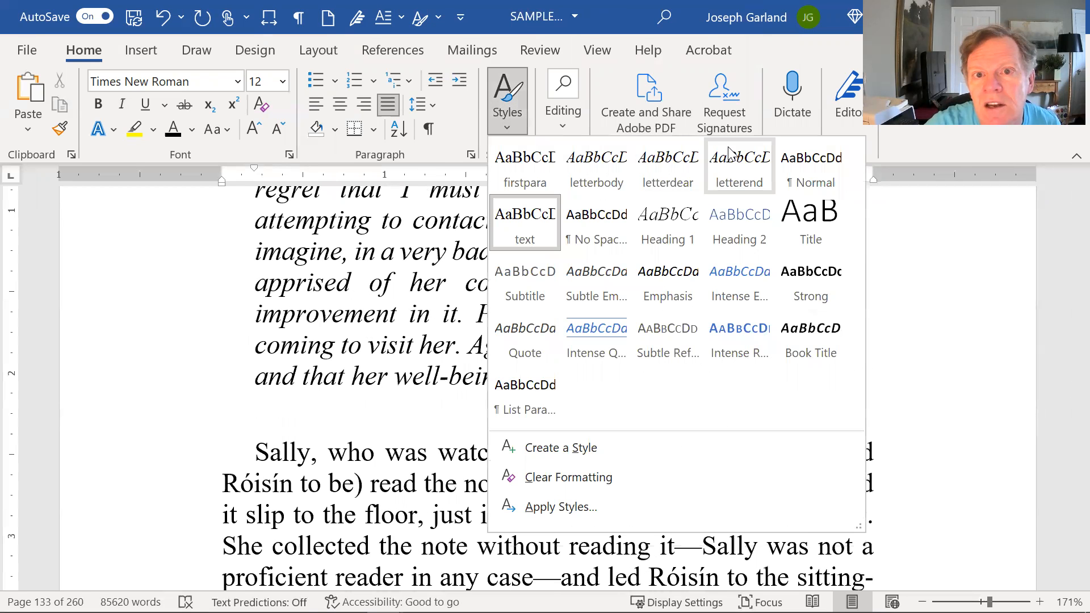
left_click(732, 156)
Look through the manuscript from page 133 to page 147 for further passages that need special formatting
scroll(518, 318, "down", 4)
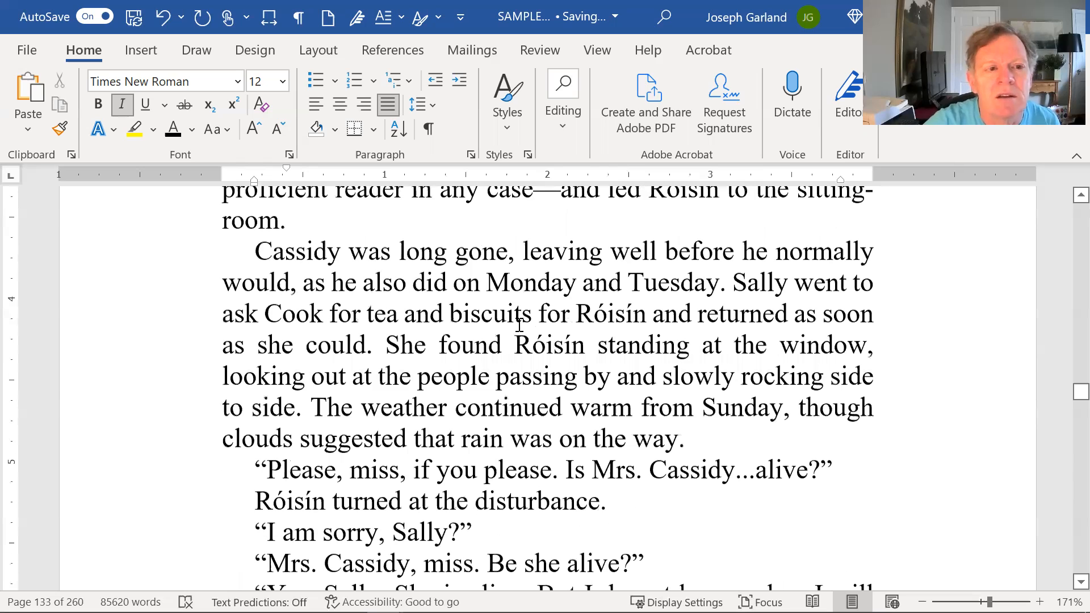
scroll(520, 324, "down", 2)
scroll(517, 329, "down", 6)
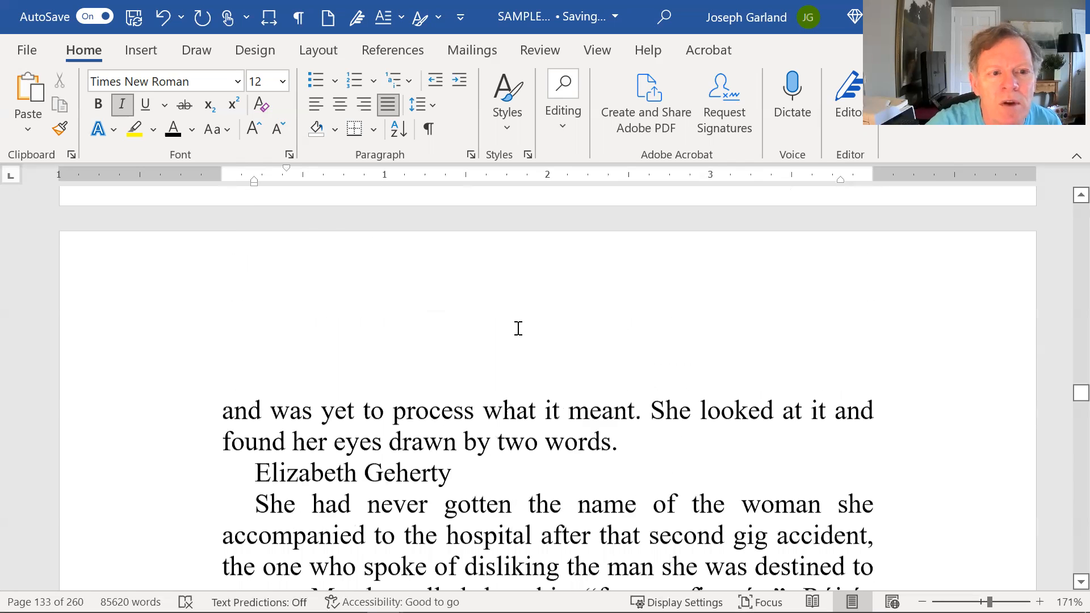
scroll(518, 332, "down", 4)
scroll(519, 338, "down", 6)
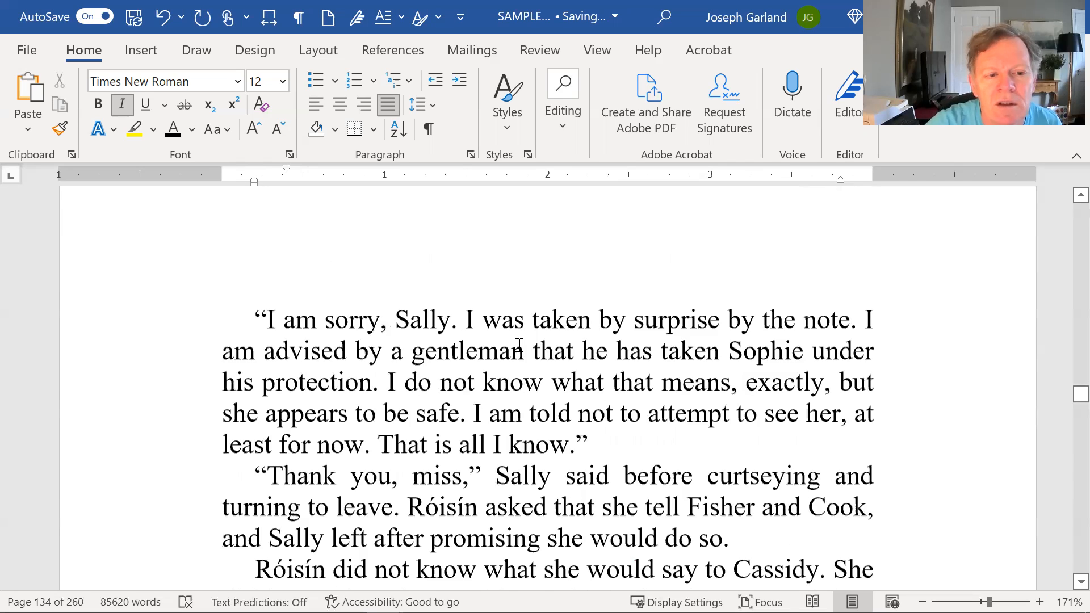
scroll(520, 343, "down", 10)
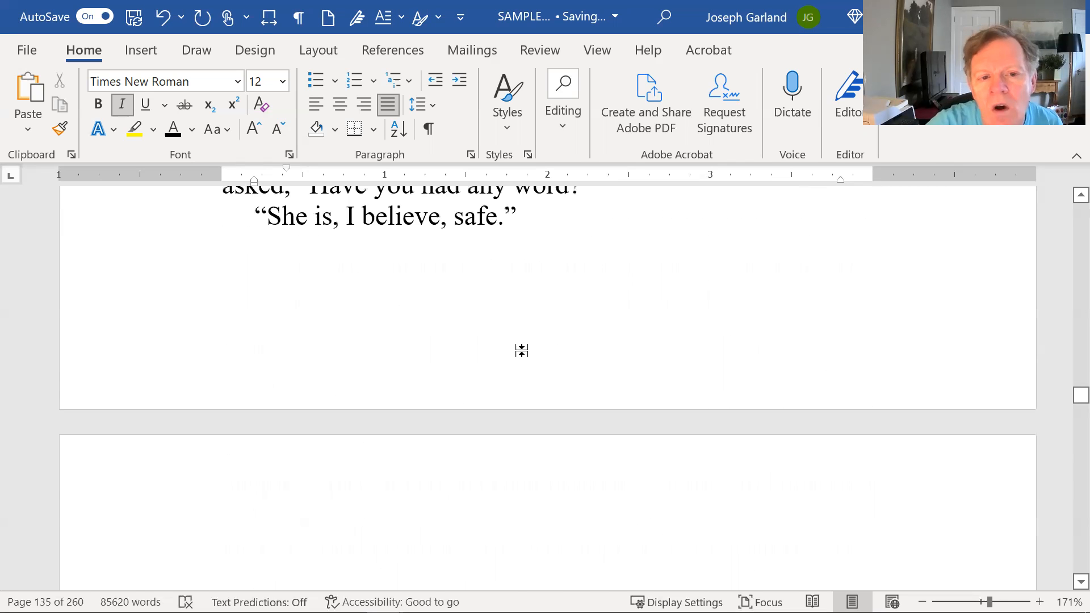
scroll(523, 344, "down", 15)
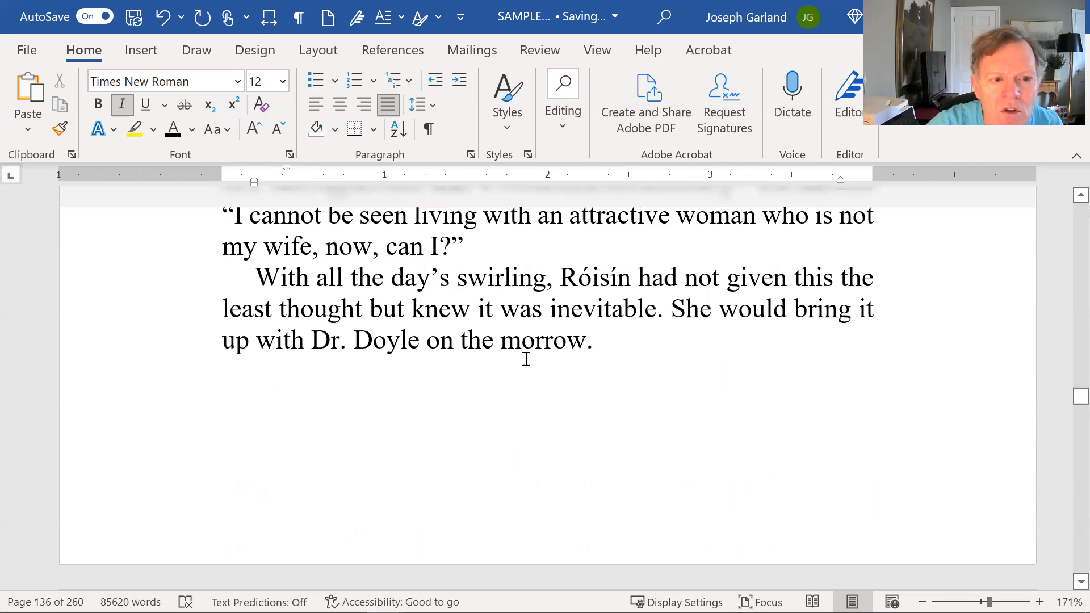
scroll(535, 370, "down", 8)
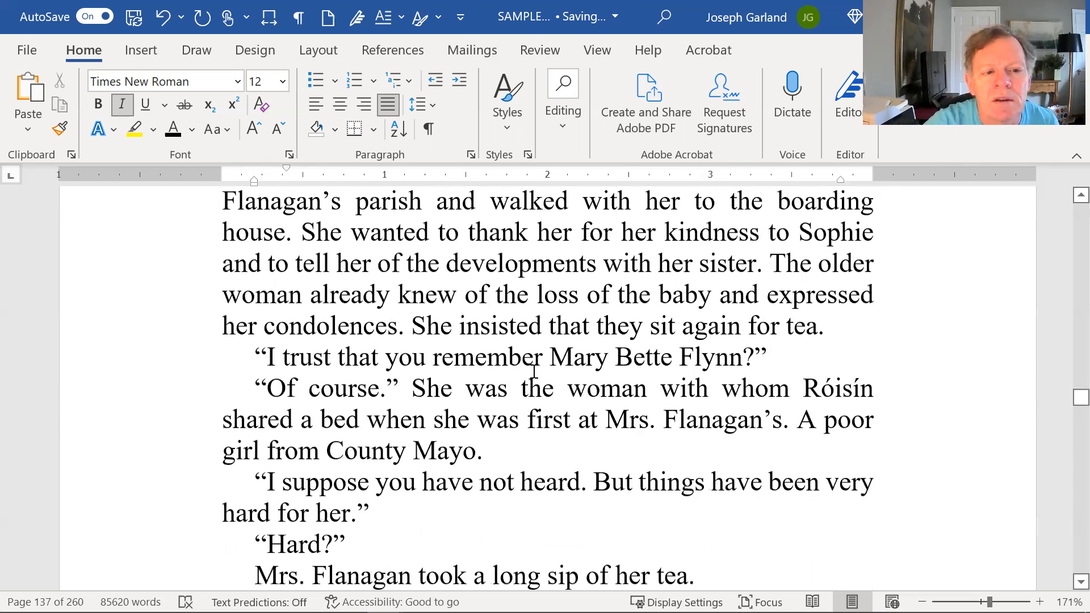
scroll(534, 372, "down", 12)
scroll(542, 384, "down", 10)
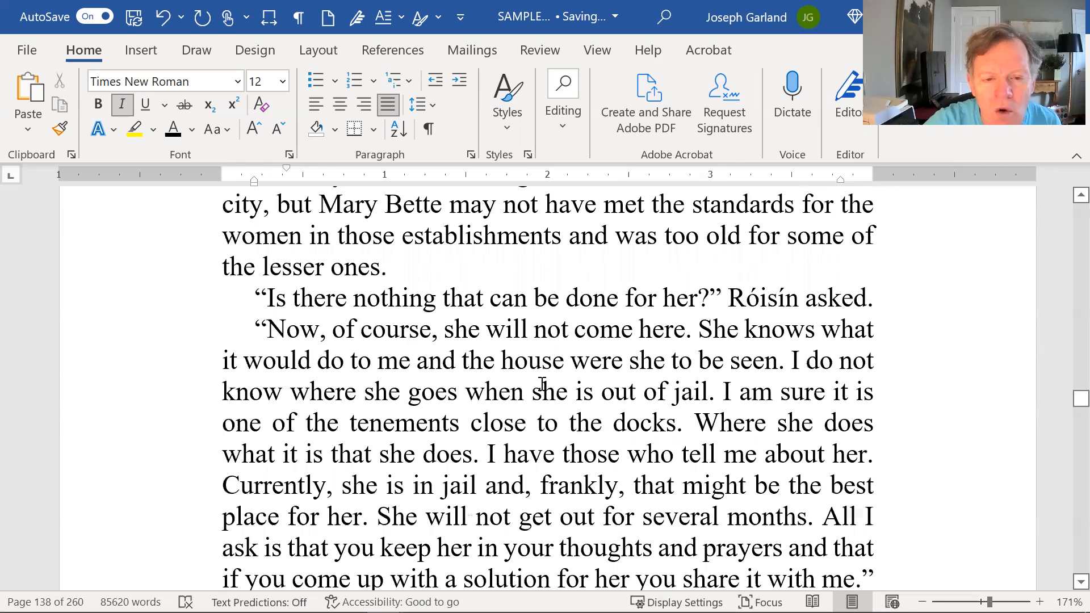
scroll(544, 381, "down", 10)
scroll(544, 379, "down", 3)
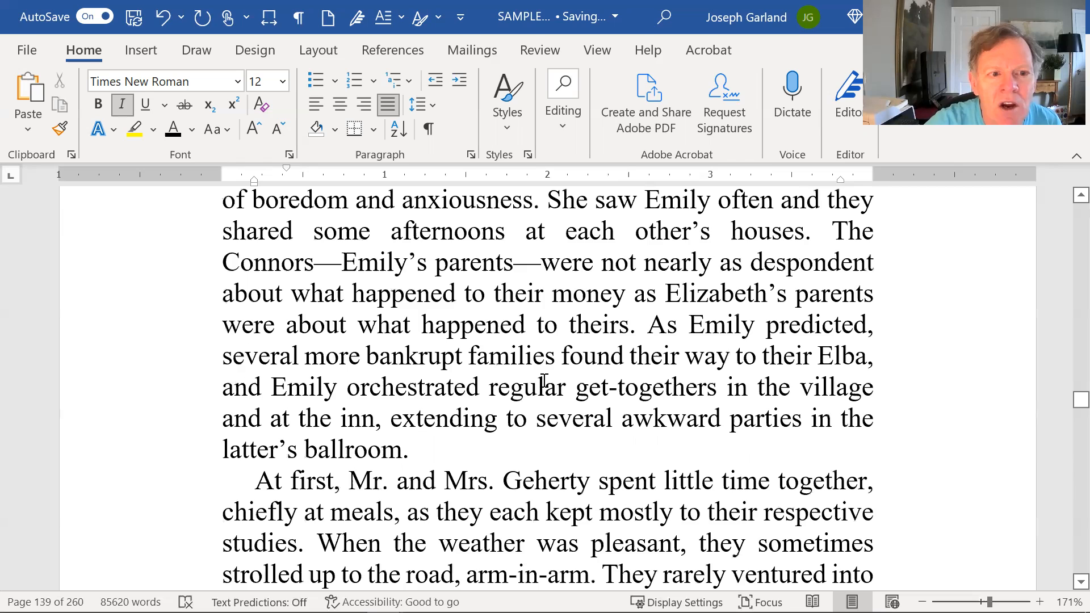
scroll(544, 379, "down", 10)
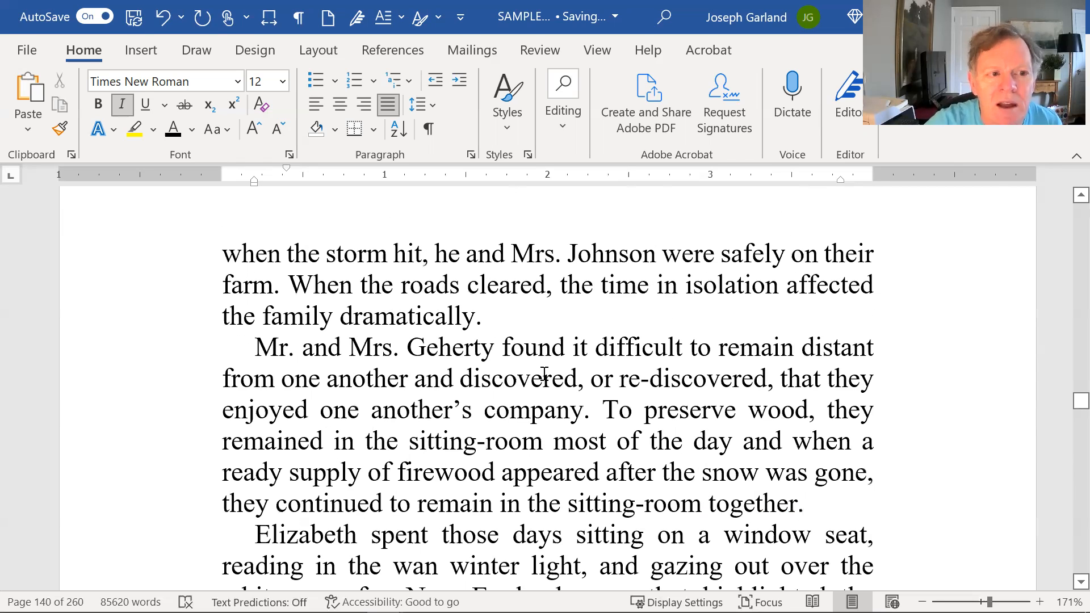
scroll(543, 373, "down", 8)
scroll(544, 373, "down", 10)
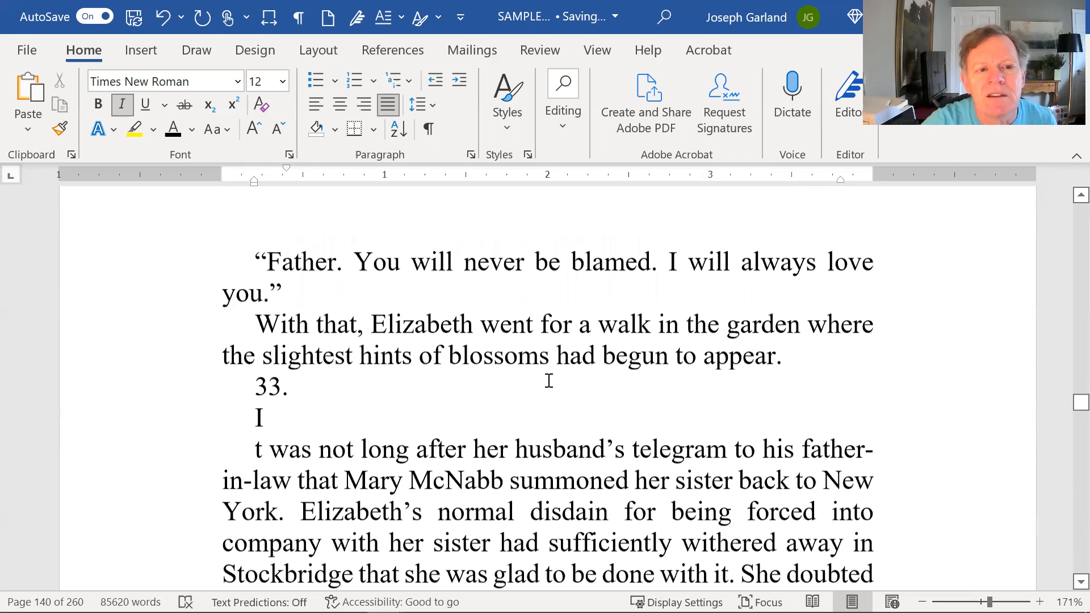
scroll(548, 375, "down", 6)
scroll(543, 369, "down", 7)
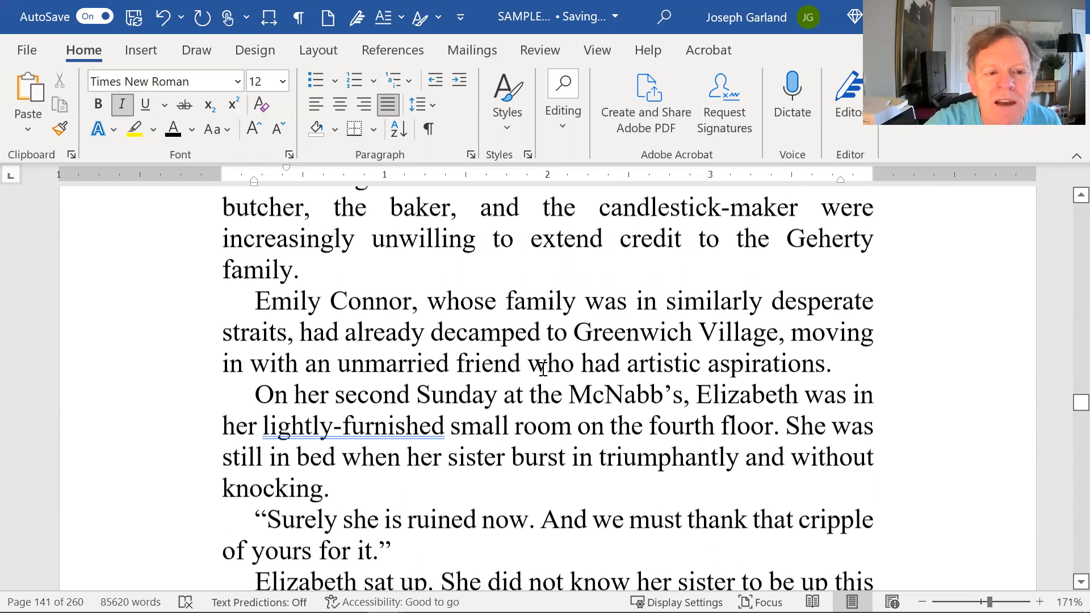
scroll(545, 372, "down", 7)
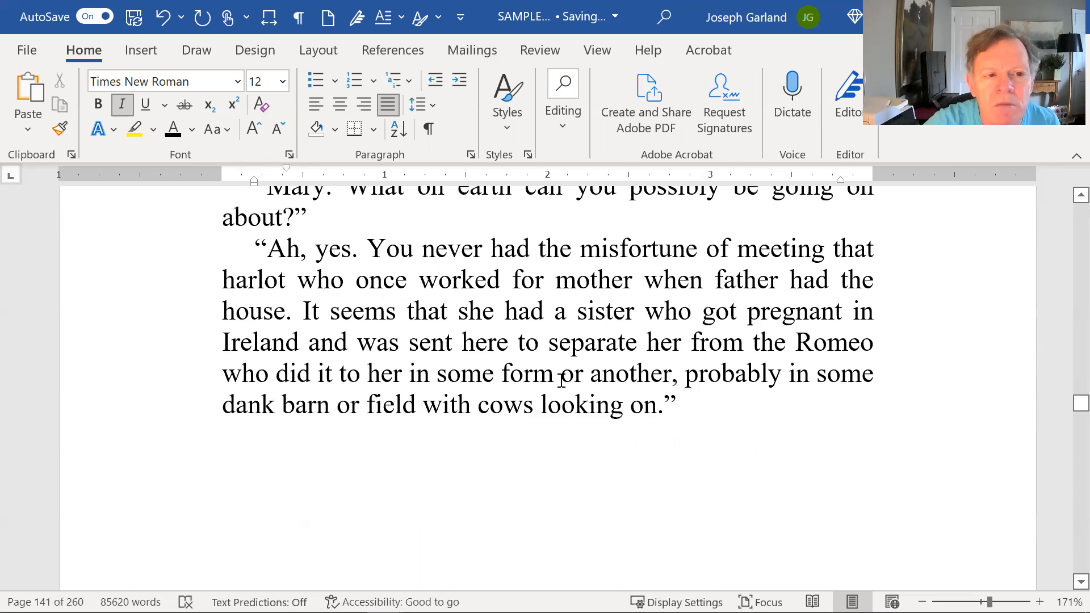
scroll(561, 380, "down", 6)
scroll(562, 378, "down", 15)
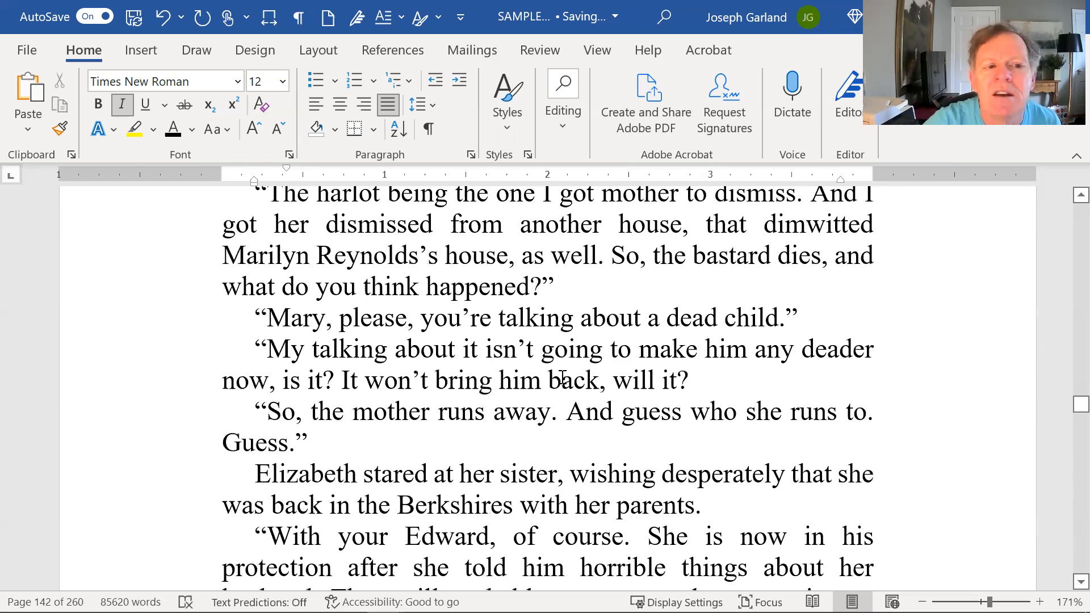
scroll(562, 378, "down", 20)
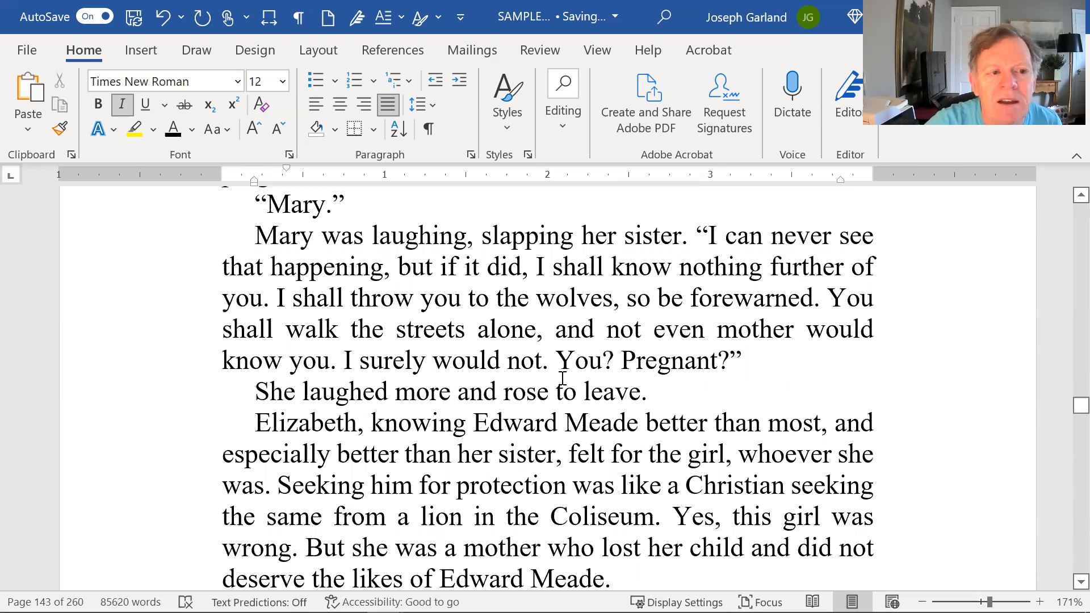
scroll(562, 378, "down", 15)
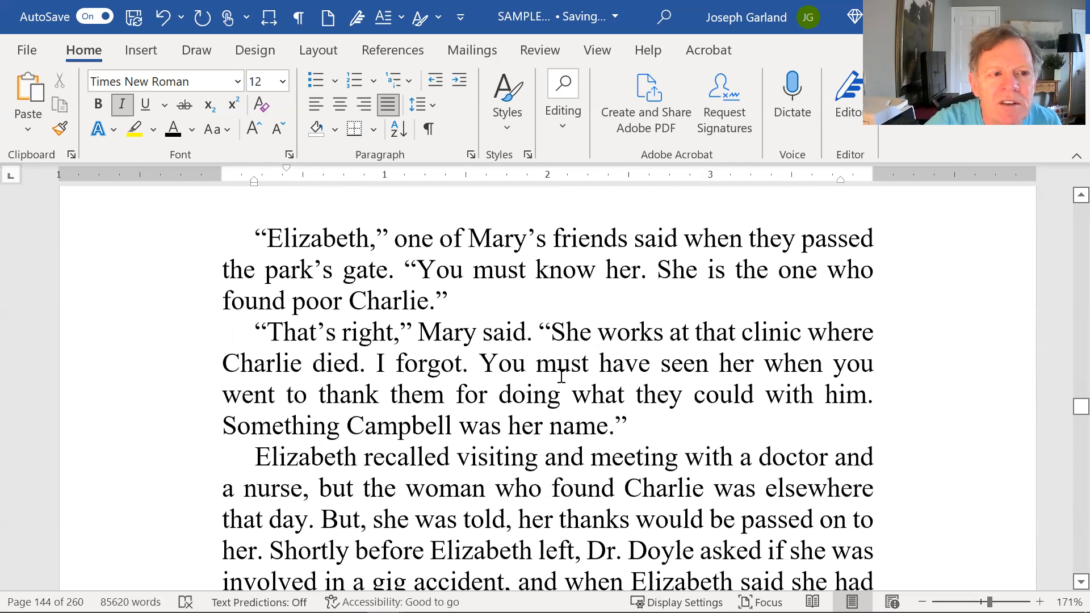
scroll(641, 465, "down", 15)
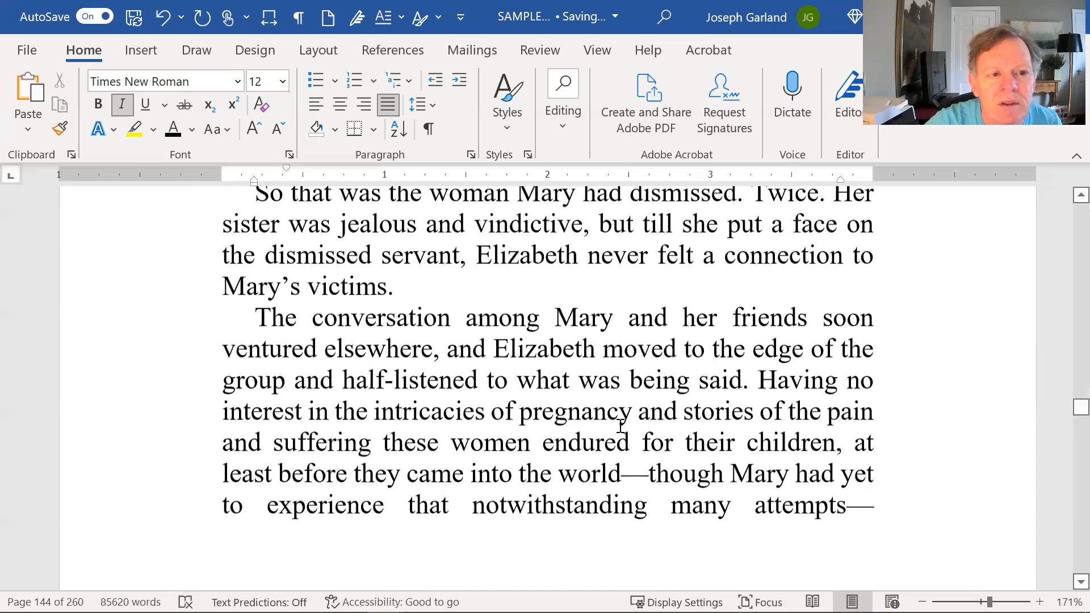
scroll(621, 426, "down", 7)
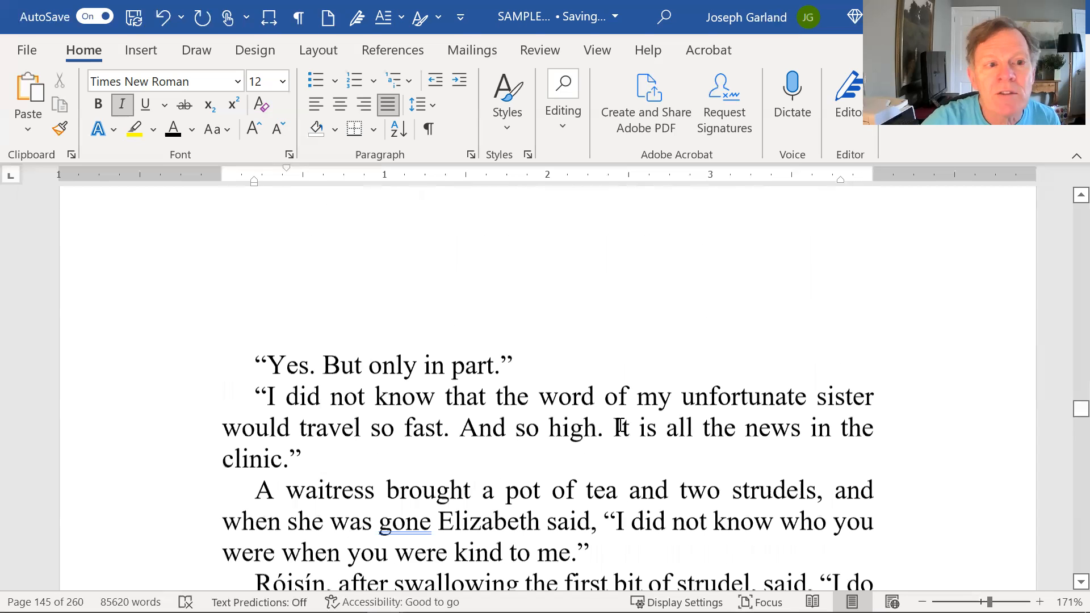
scroll(628, 410, "down", 8)
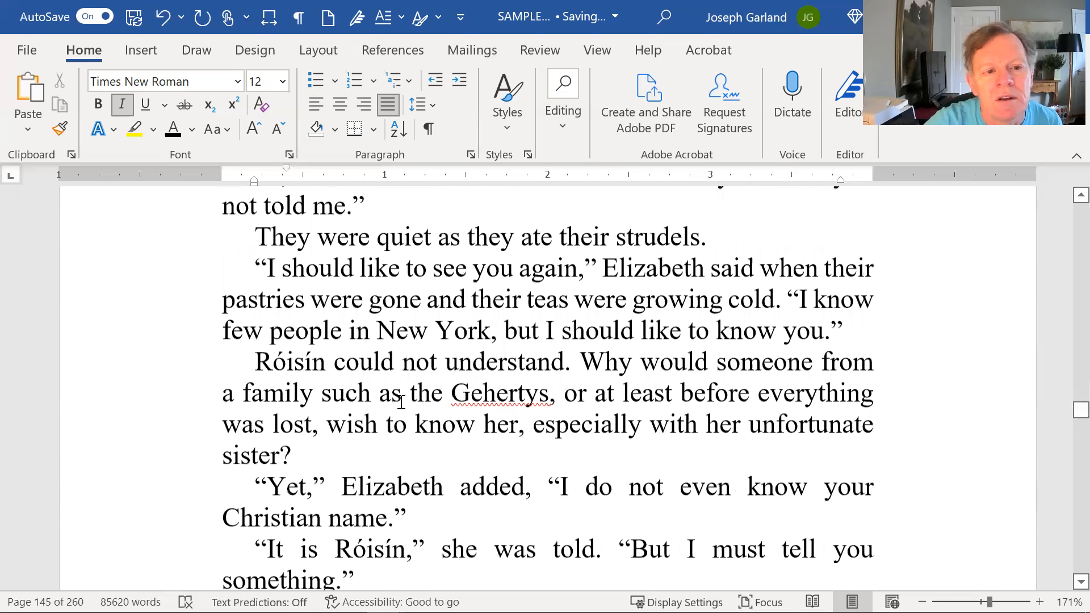
scroll(540, 380, "down", 9)
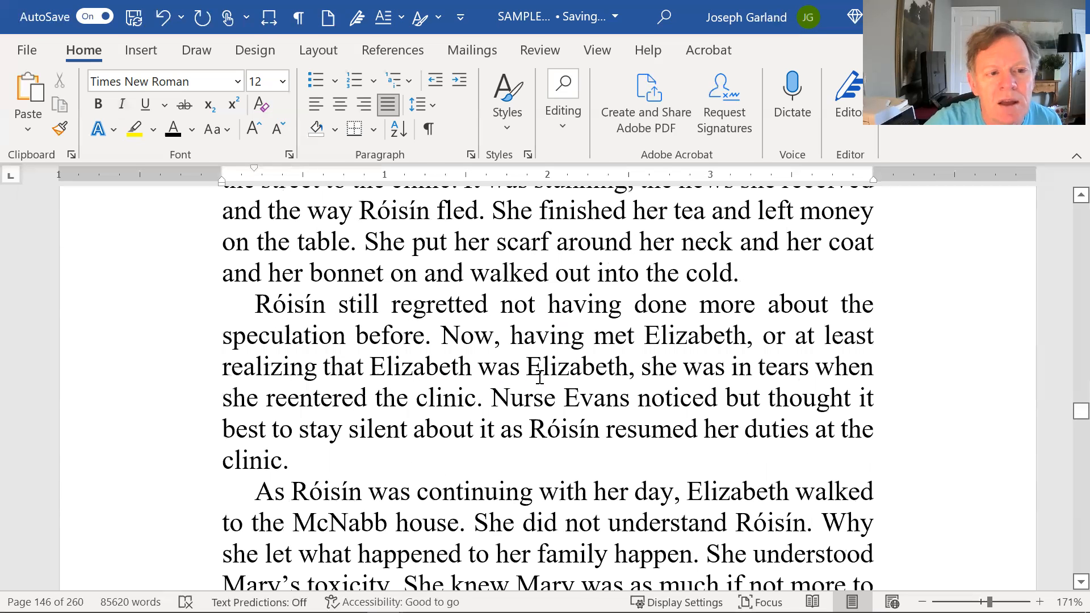
left_click(542, 377)
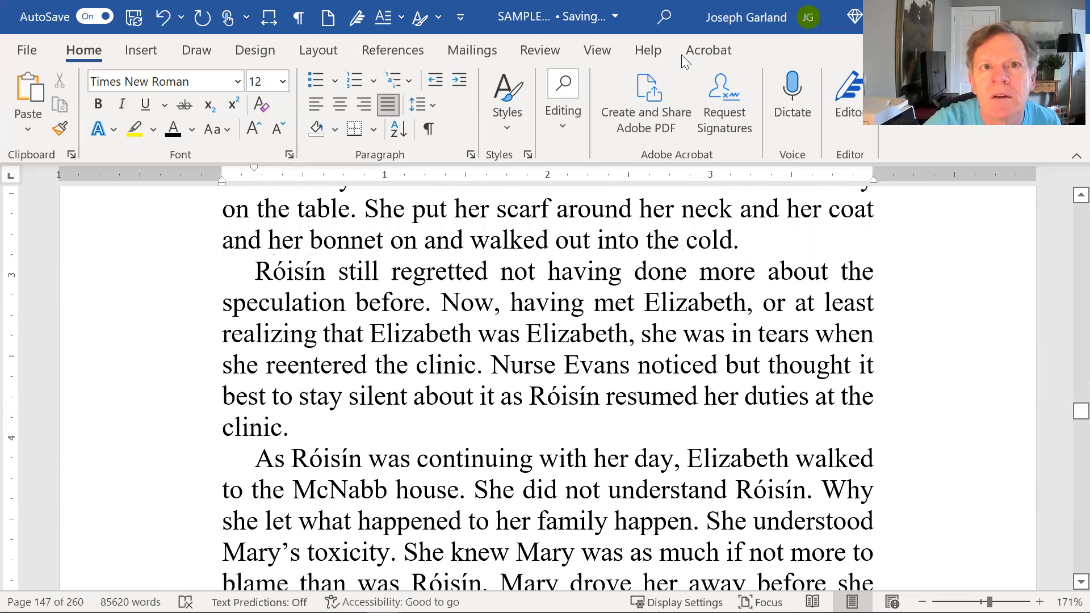